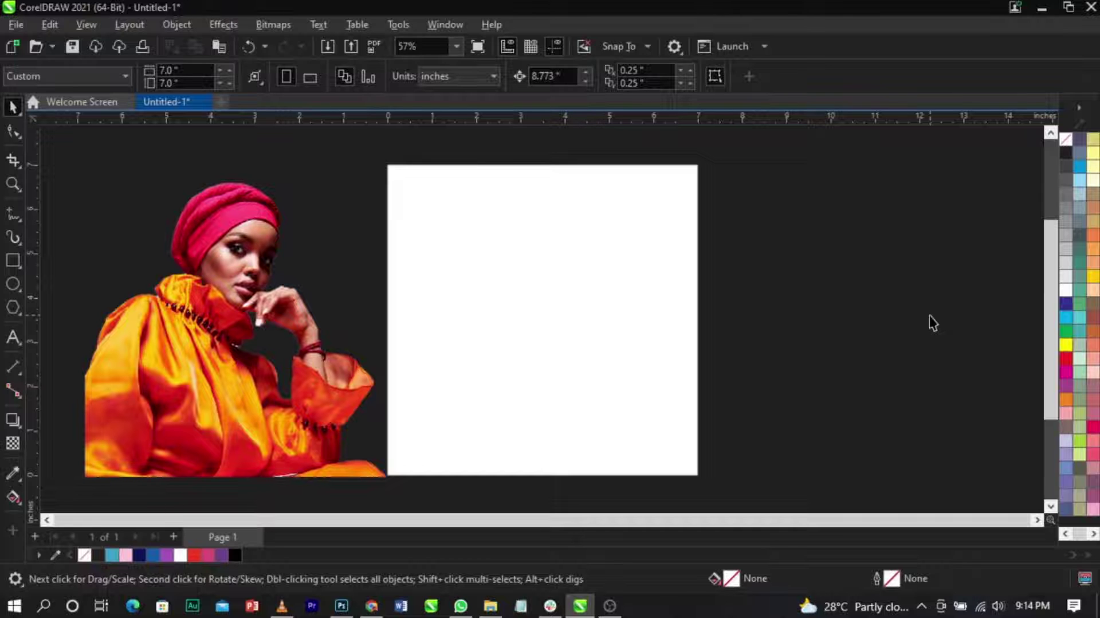
Move the woman's photo toward the white page and scale it down to about 6.02 inches square
left_click_drag(205, 350, 248, 353)
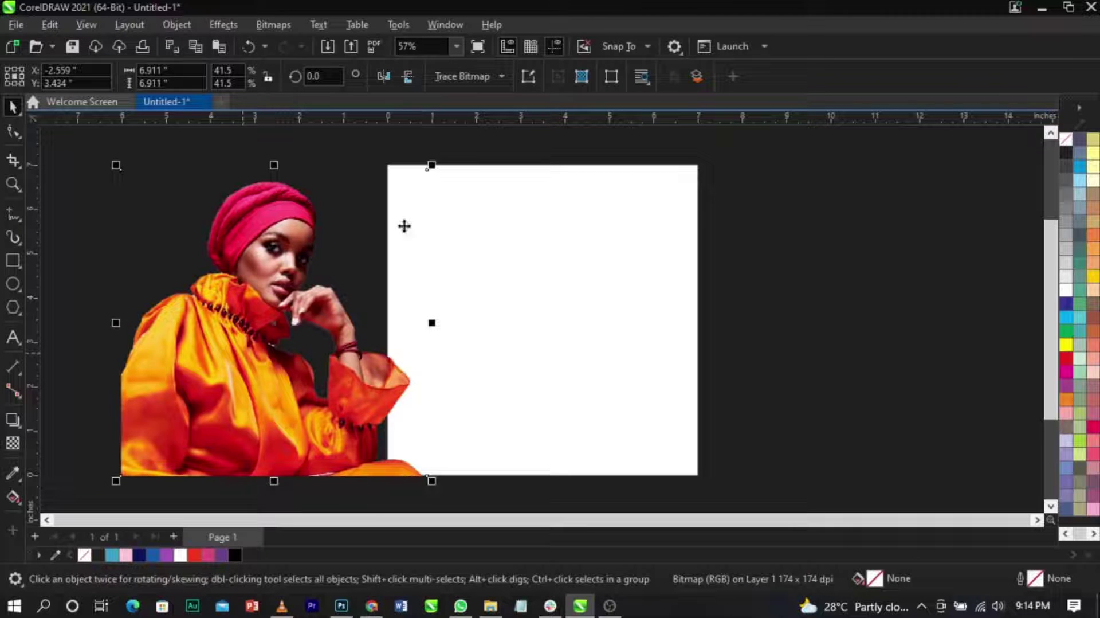
left_click_drag(433, 166, 395, 206)
left_click_drag(238, 334, 286, 334)
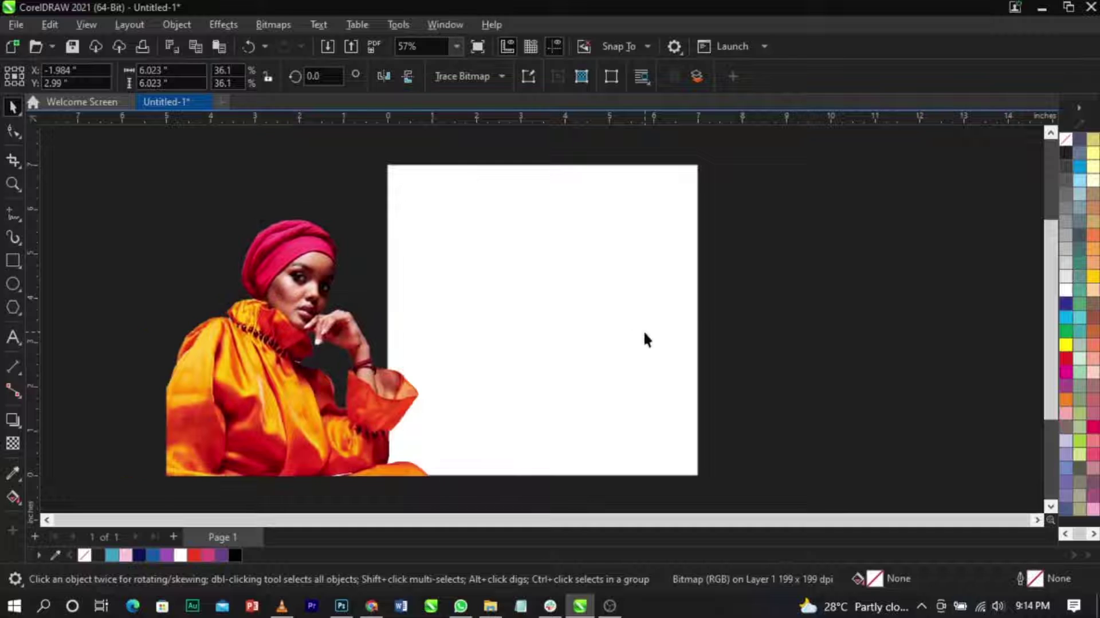
left_click(644, 340)
key("Escape")
Enlarge the woman's photo proportionally to about 6.92 inches square
left_click(201, 354)
left_click_drag(440, 208, 440, 172)
left_click(766, 304)
left_click(232, 283)
left_click(872, 270)
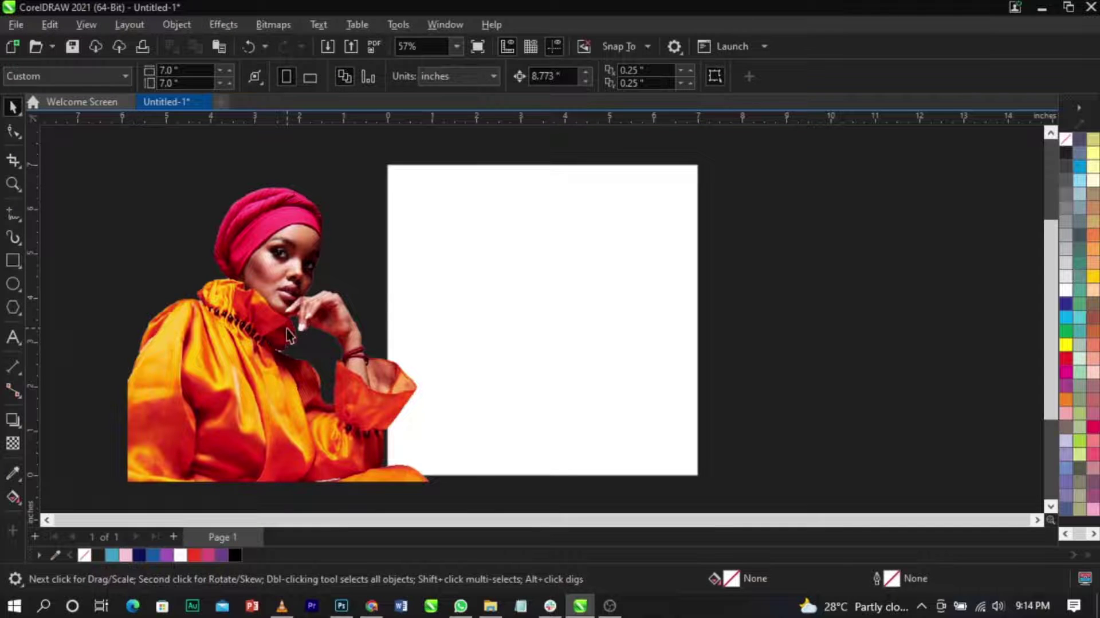
Scale the woman's photo to about 6.53 inches square and place it overlapping the page's left edge, level with its bottom
left_click(278, 346)
left_click_drag(321, 347, 318, 338)
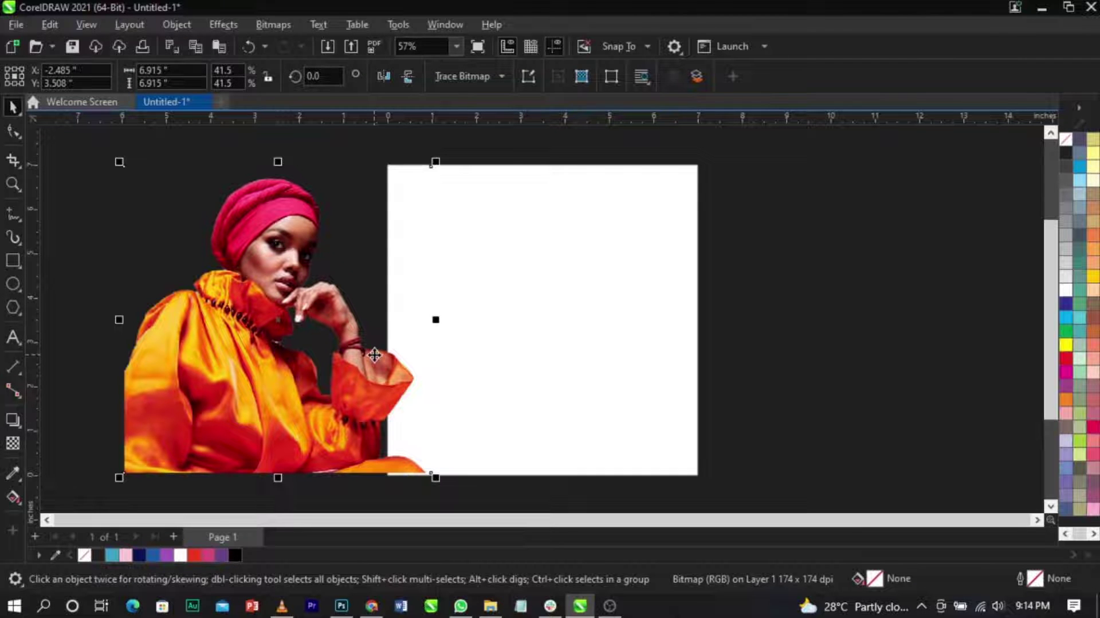
left_click_drag(435, 163, 418, 179)
left_click_drag(287, 357, 309, 372)
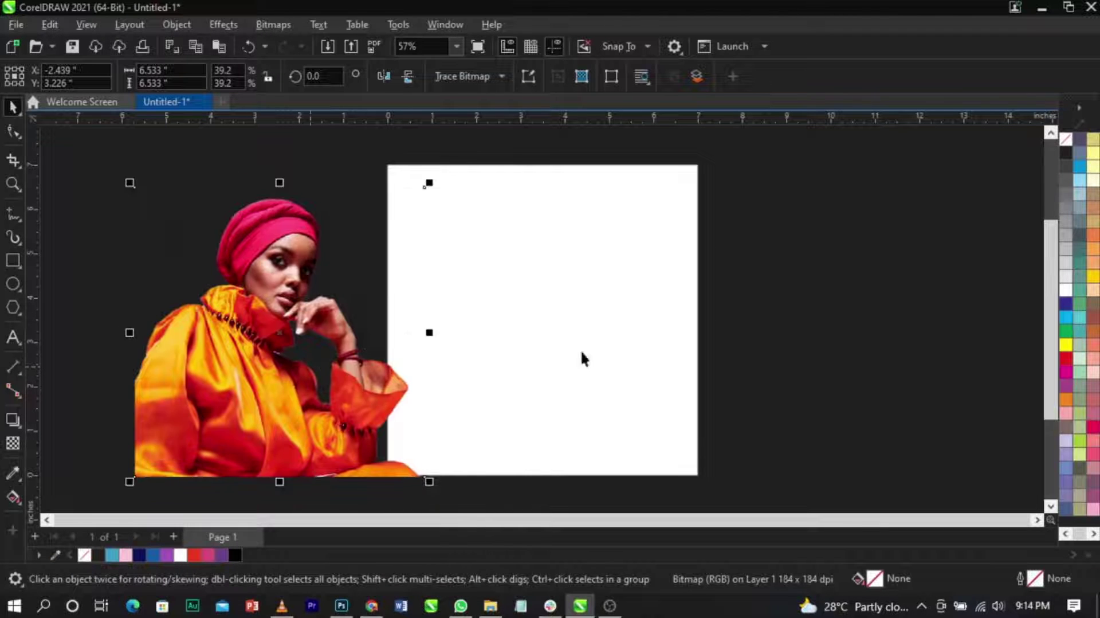
left_click(534, 335)
PowerClip the woman's photo inside the 7-inch square on the page
left_click(262, 331)
right_click(264, 333)
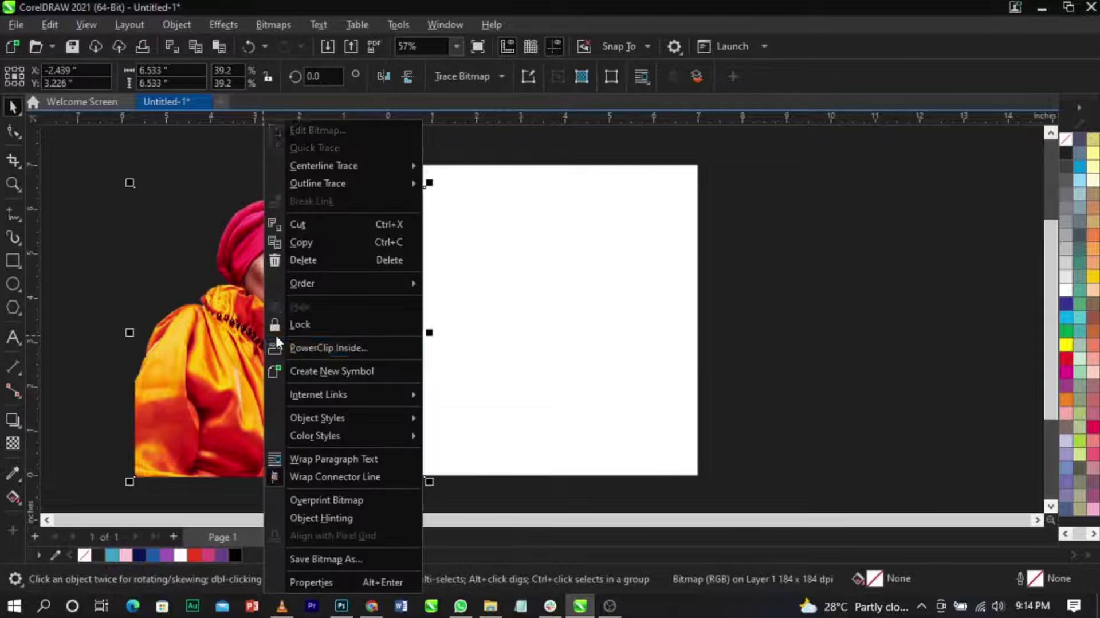
left_click(309, 346)
left_click(570, 347)
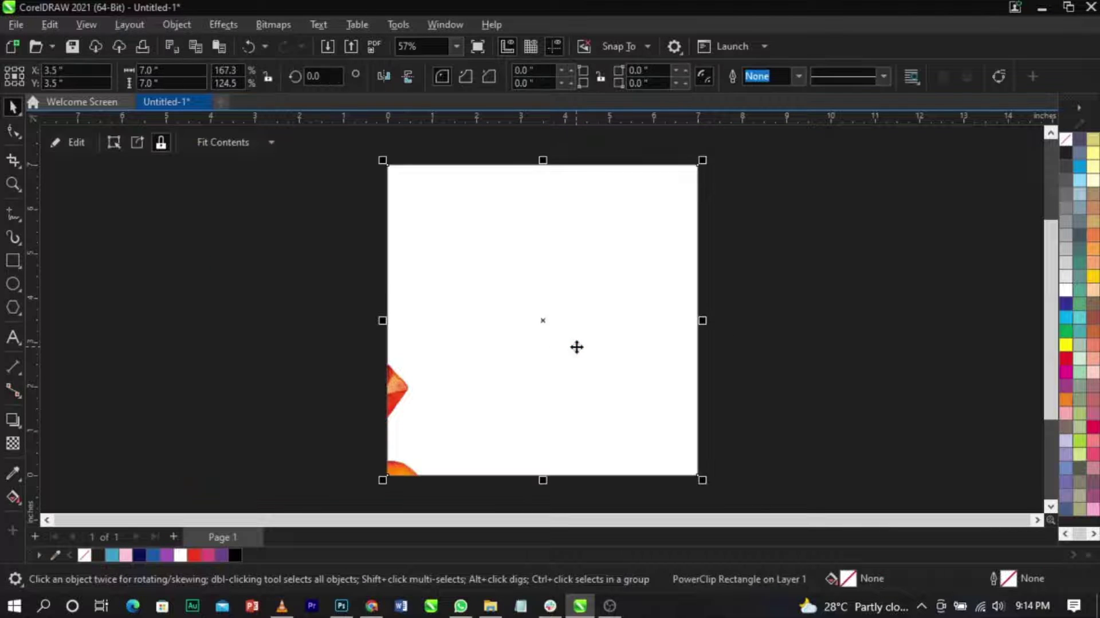
Edit the PowerClip contents, moving the woman into the left side of the square and enlarging her slightly, and finish editing
right_click(546, 348)
left_click(584, 120)
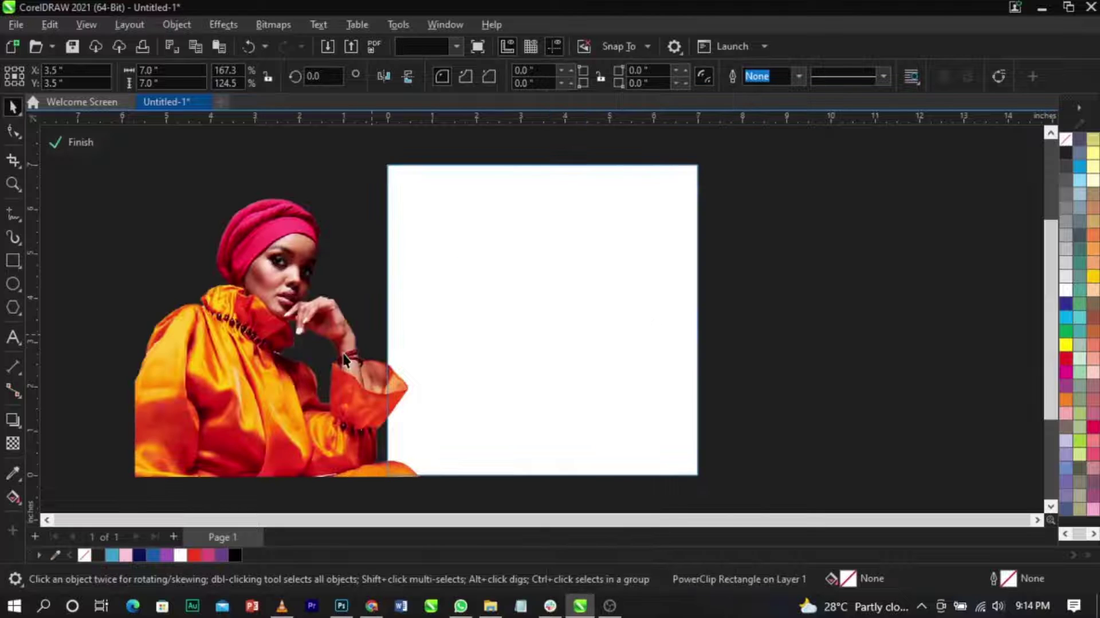
left_click_drag(474, 356, 646, 358)
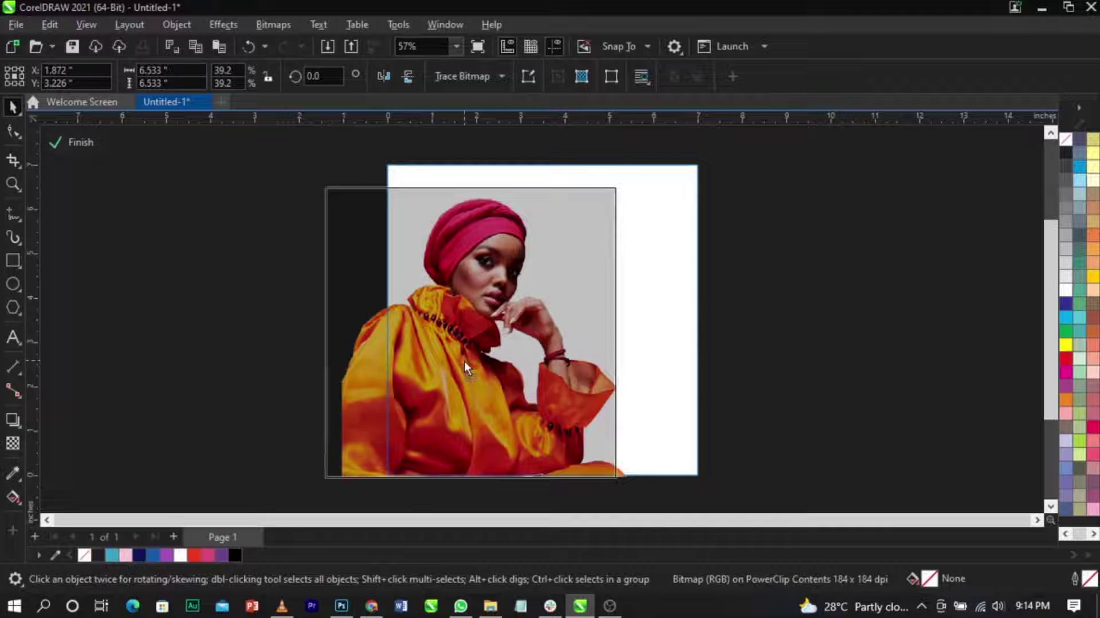
left_click_drag(619, 184, 641, 187)
mouse_move(526, 273)
left_mouse_down()
mouse_move(538, 285)
mouse_move(535, 272)
left_mouse_up()
left_click(737, 297, "ctrl")
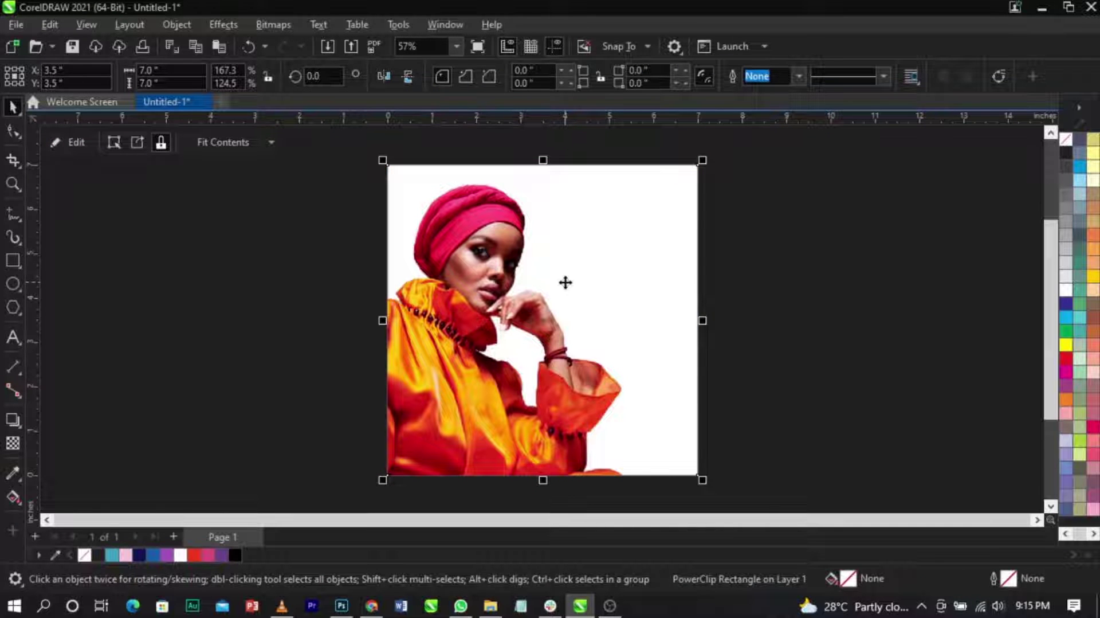
scroll(565, 282, "up", 1)
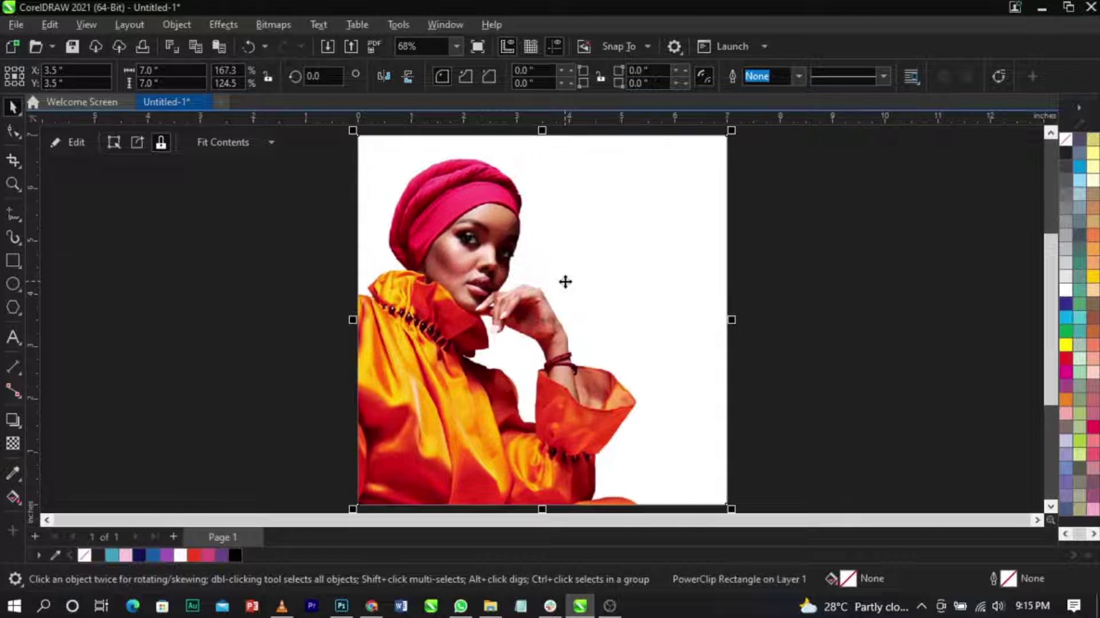
left_click(808, 287)
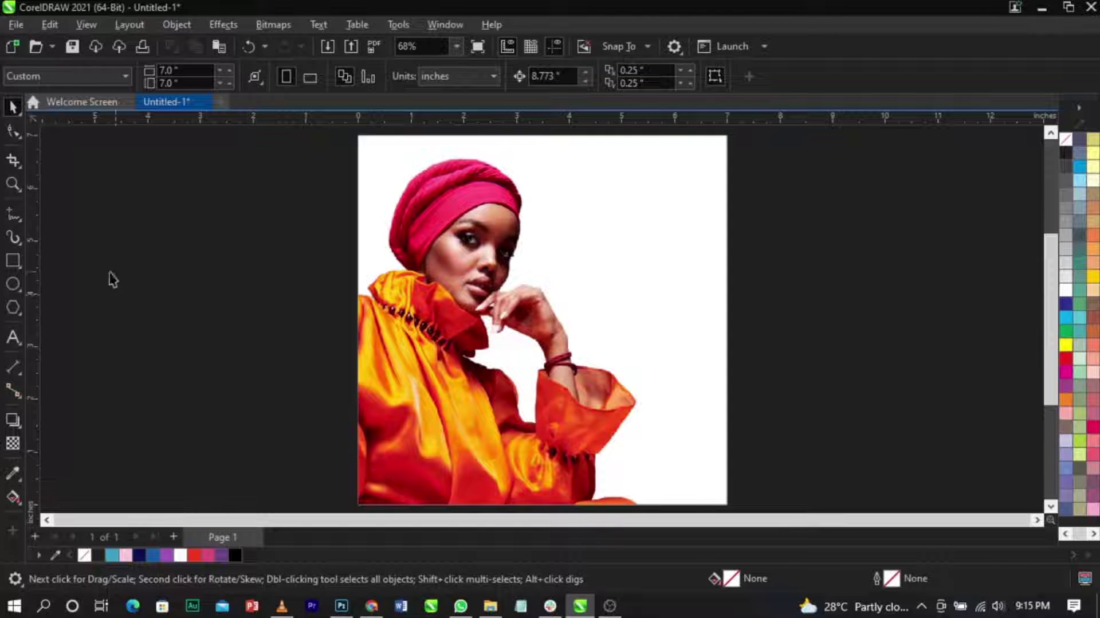
Draw a circle about 0.64 inch across in the white area near the page's upper right with a hairline 90% black outline
left_click(14, 284)
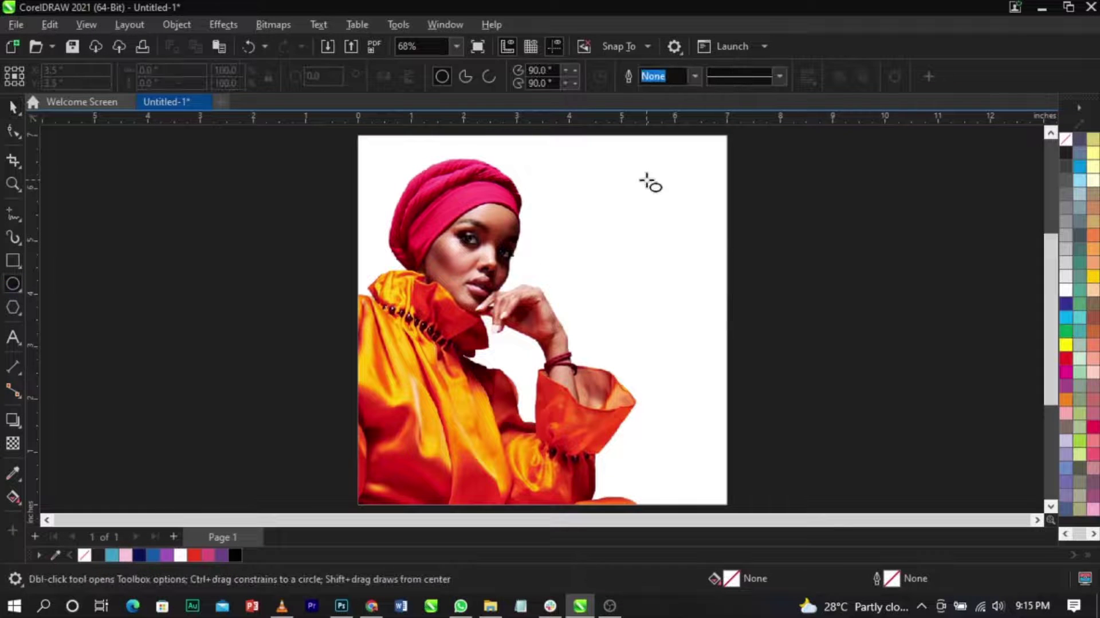
left_click_drag(669, 203, 685, 217)
key("space")
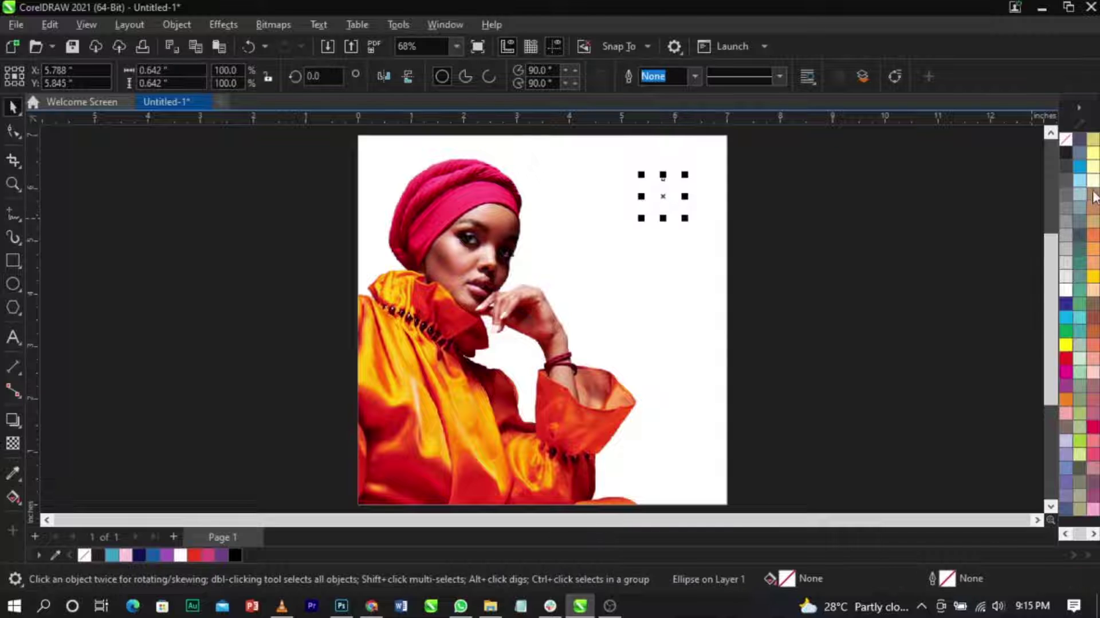
right_click(1072, 179)
left_click(986, 182)
Duplicate the circle downward three times at equal spacing to form a vertical column of four circles
scroll(679, 203, "up", 1)
left_click_drag(675, 221, 670, 244)
key("ctrl+d")
key("ctrl+d")
left_click(798, 256)
scroll(662, 248, "down", 2)
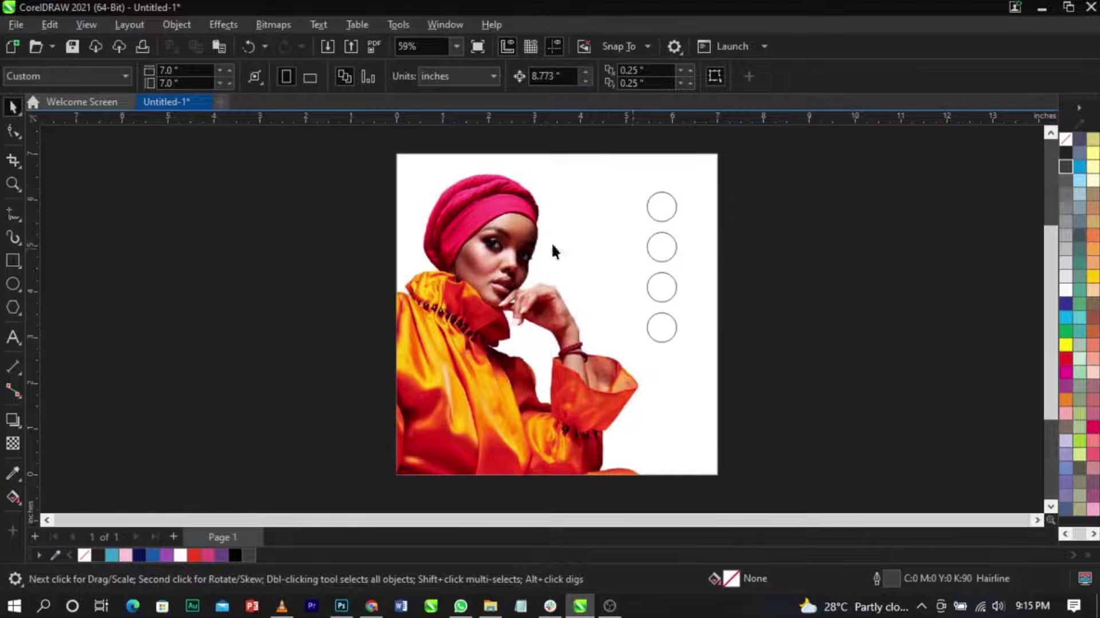
Examine the colours of the woman's headwrap and face up close
scroll(500, 232, "up", 4)
scroll(500, 232, "down", 2)
scroll(500, 232, "up", 3)
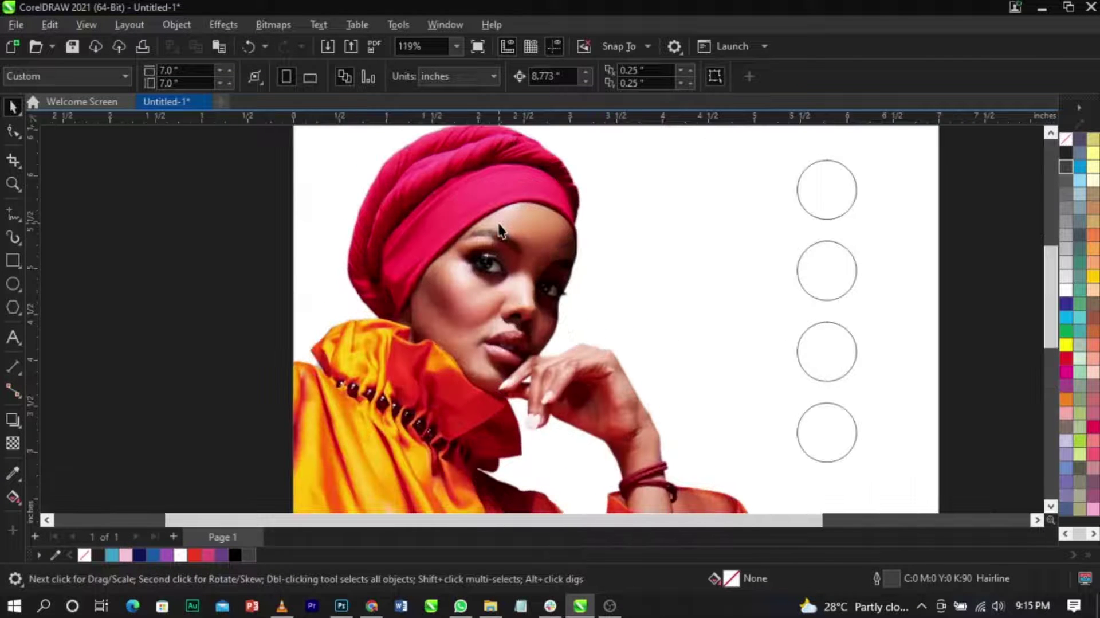
scroll(500, 232, "down", 3)
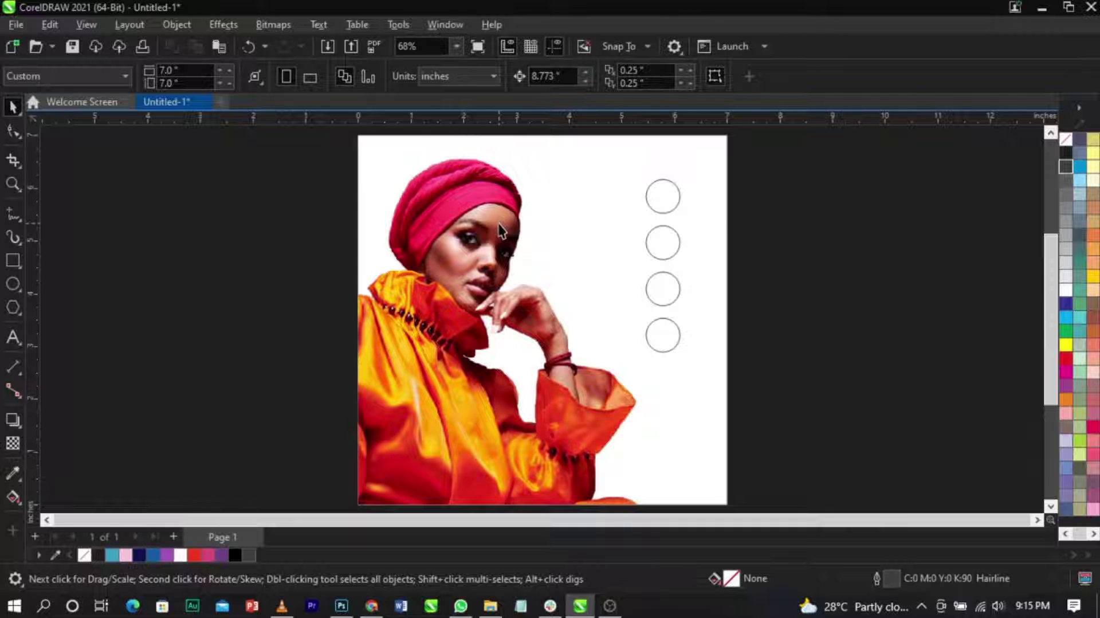
scroll(495, 202, "up", 2)
scroll(495, 202, "up", 1)
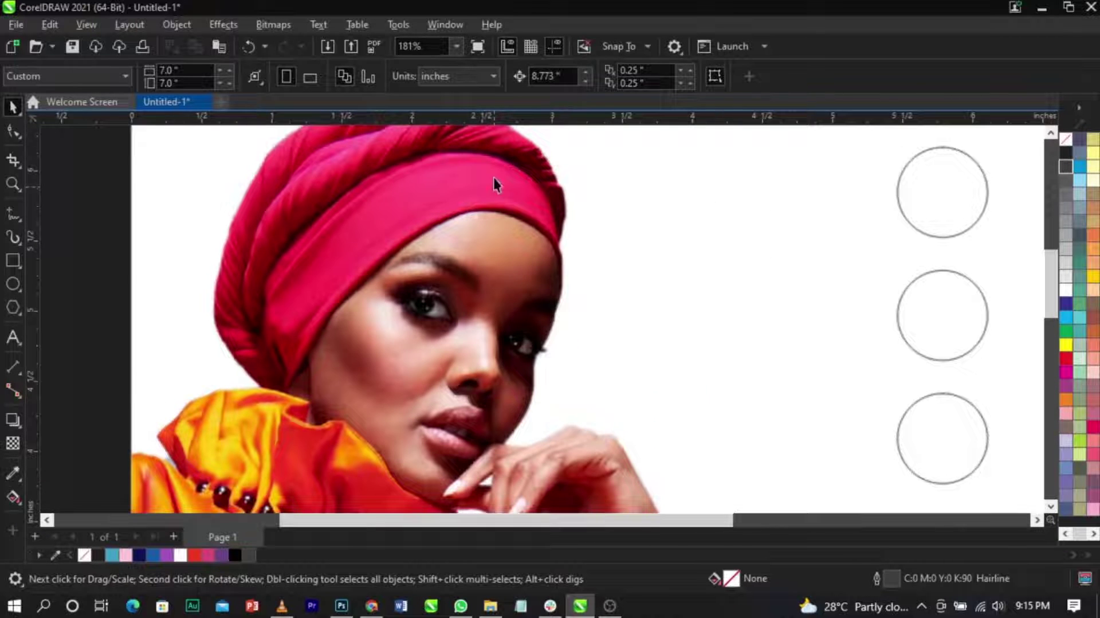
scroll(448, 211, "up", 1)
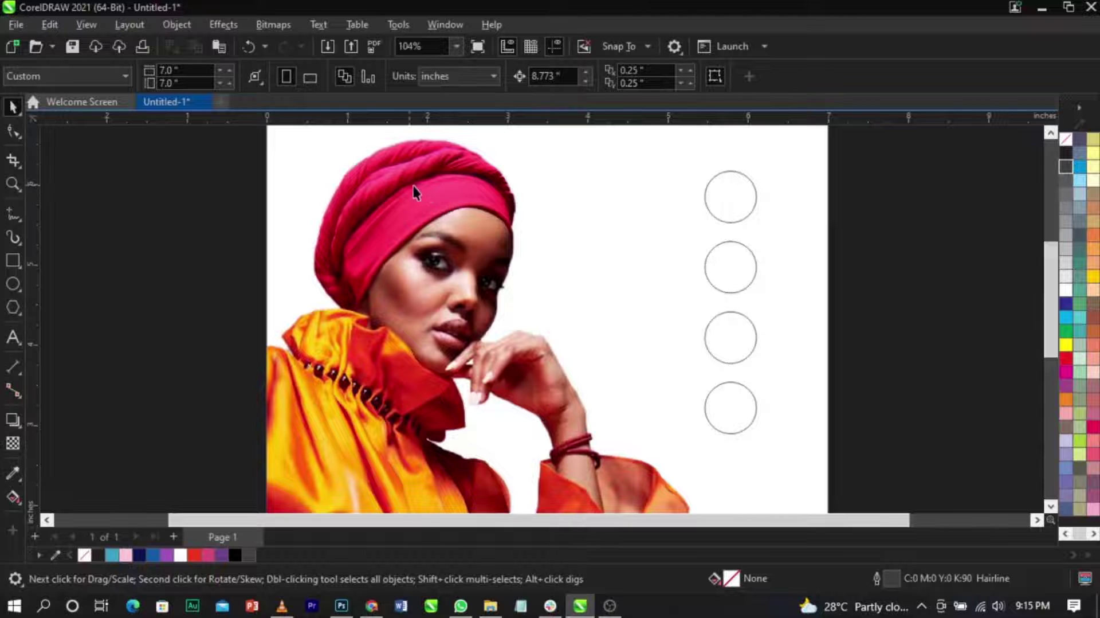
Examine the colours in the satin garment, from the collar down to the lower folds and the sleeve
scroll(425, 190, "down", 3)
scroll(425, 190, "up", 2)
scroll(425, 190, "down", 2)
scroll(417, 365, "up", 2)
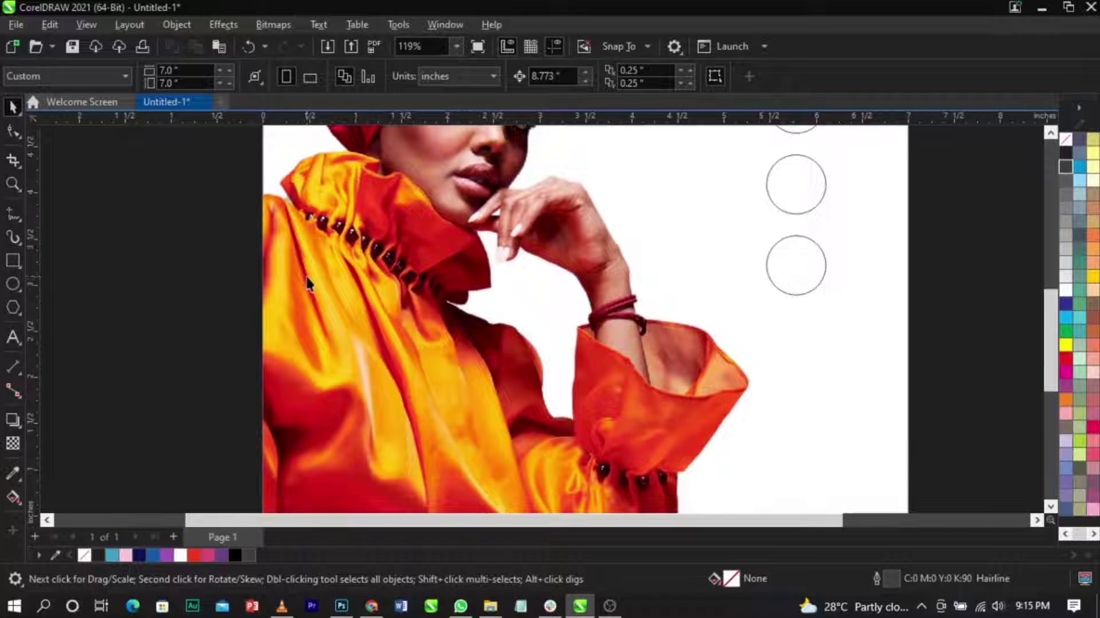
scroll(306, 281, "down", 2)
scroll(384, 455, "up", 2)
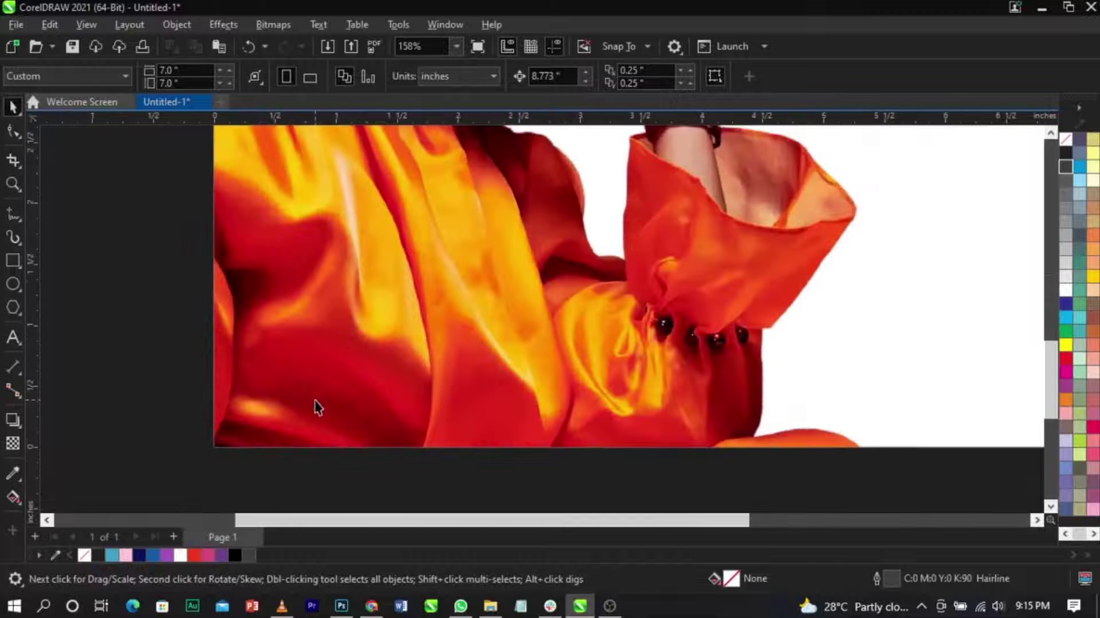
scroll(616, 481, "up", 1)
scroll(361, 417, "down", 1)
scroll(642, 390, "down", 2)
scroll(642, 390, "up", 1)
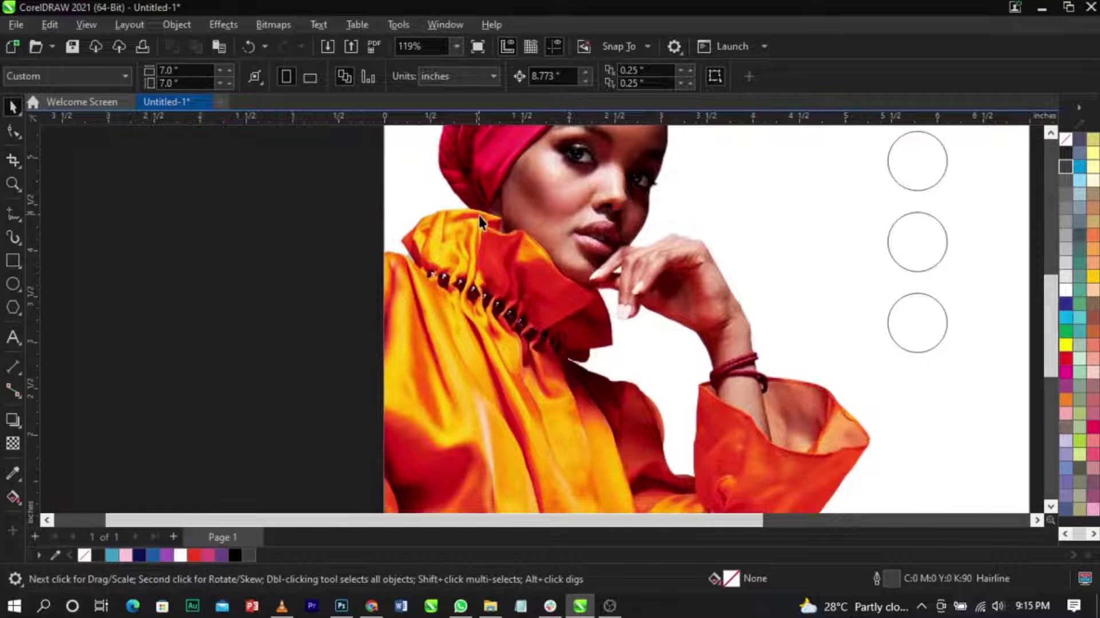
scroll(515, 278, "down", 1)
scroll(515, 273, "down", 1)
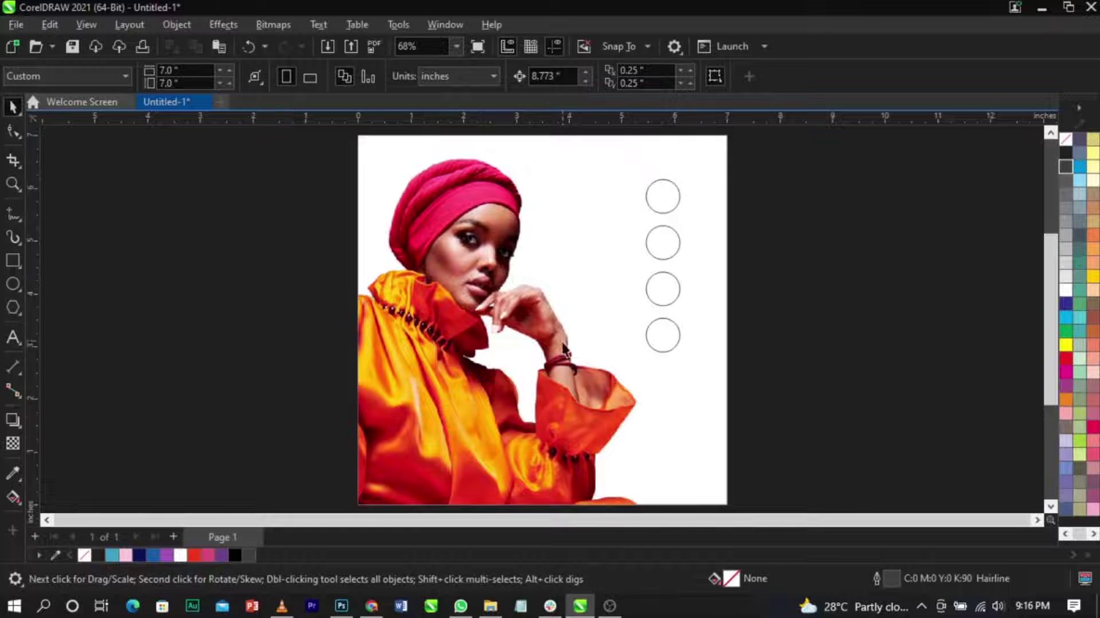
Examine the colour of the cord bracelet on the woman's wrist up close
scroll(561, 368, "up", 1)
scroll(562, 368, "up", 6)
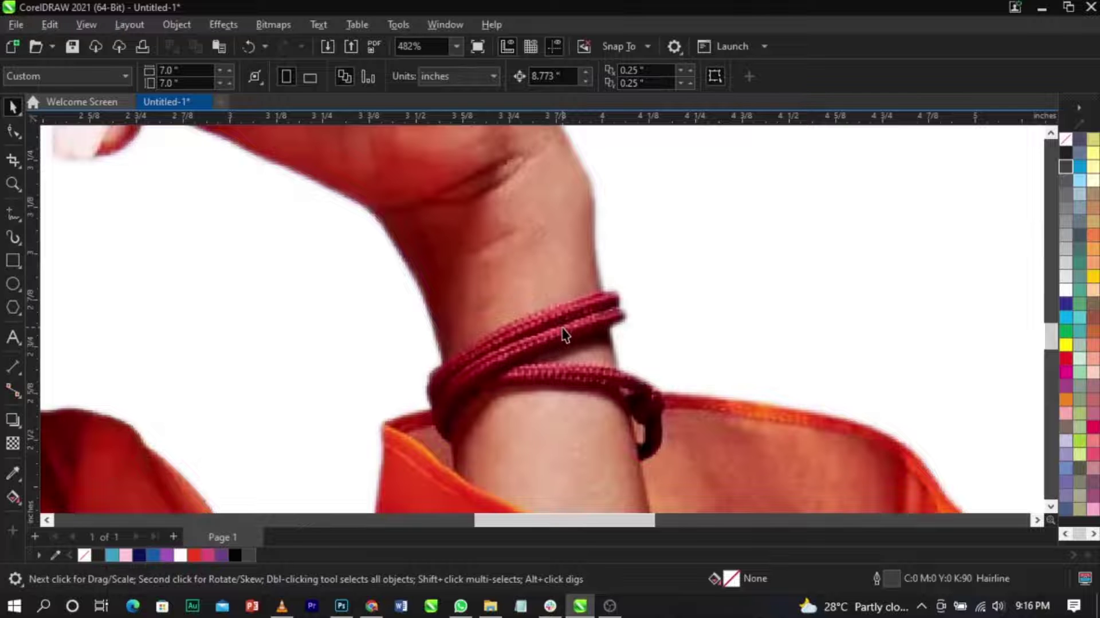
scroll(565, 334, "up", 2)
scroll(564, 334, "down", 2)
scroll(564, 334, "up", 1)
scroll(564, 334, "down", 9)
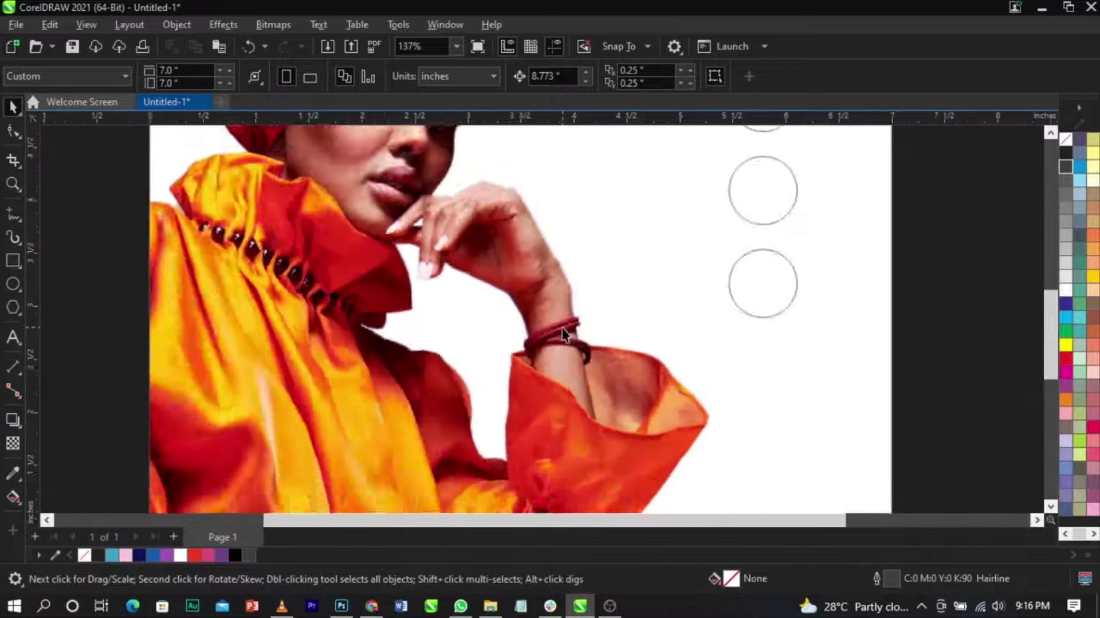
scroll(583, 306, "up", 1)
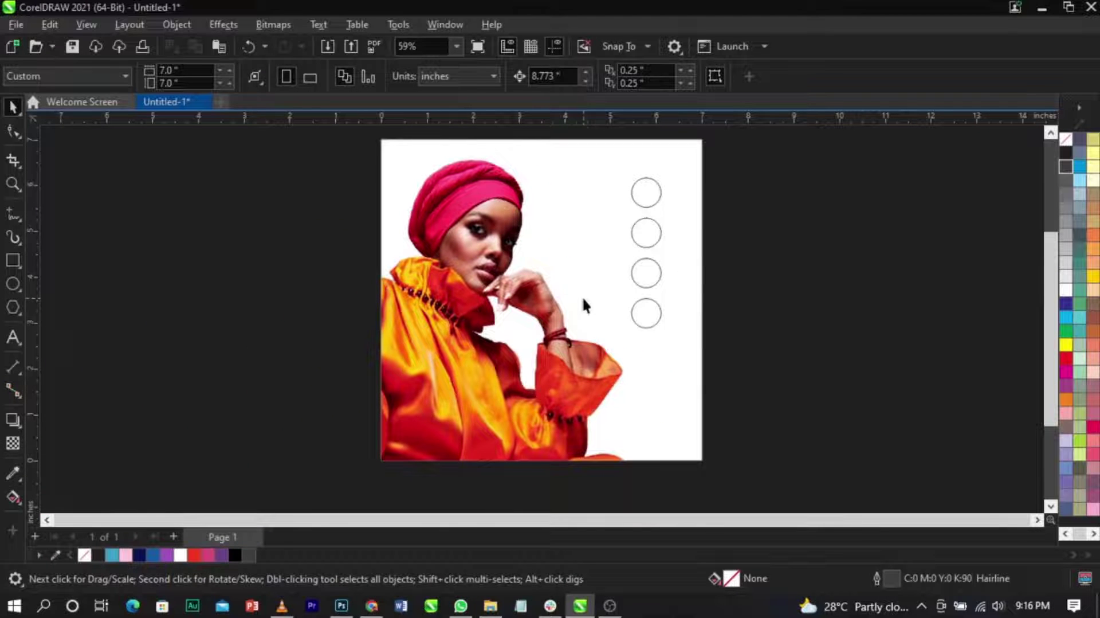
scroll(583, 299, "up", 1)
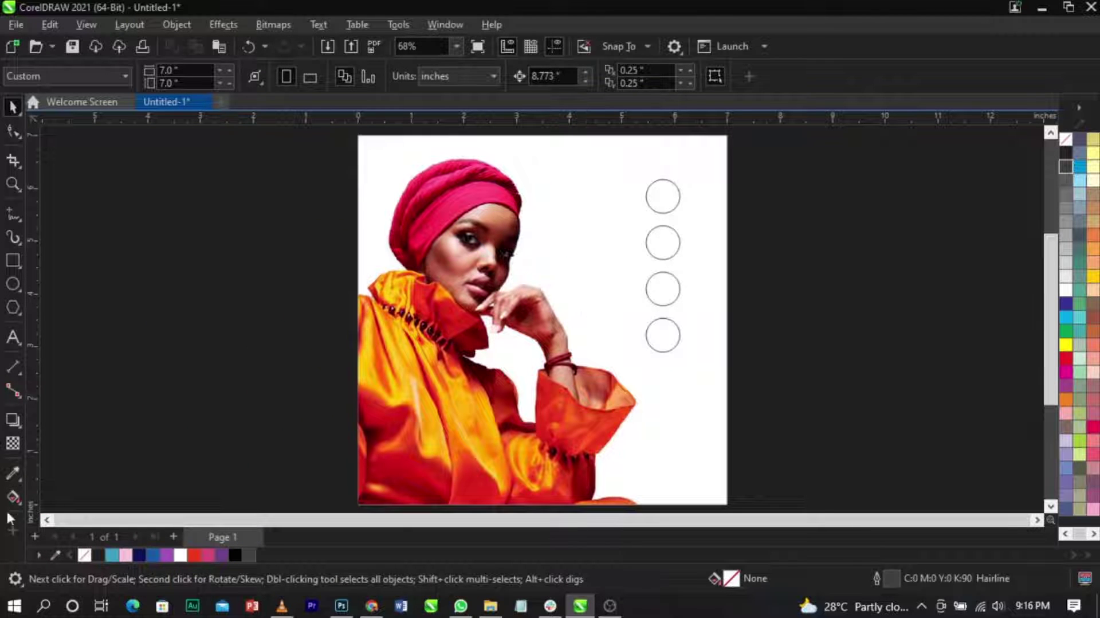
Sample the pink of the headwrap with the Color Eyedropper and fill the top circle with it
left_click(13, 475)
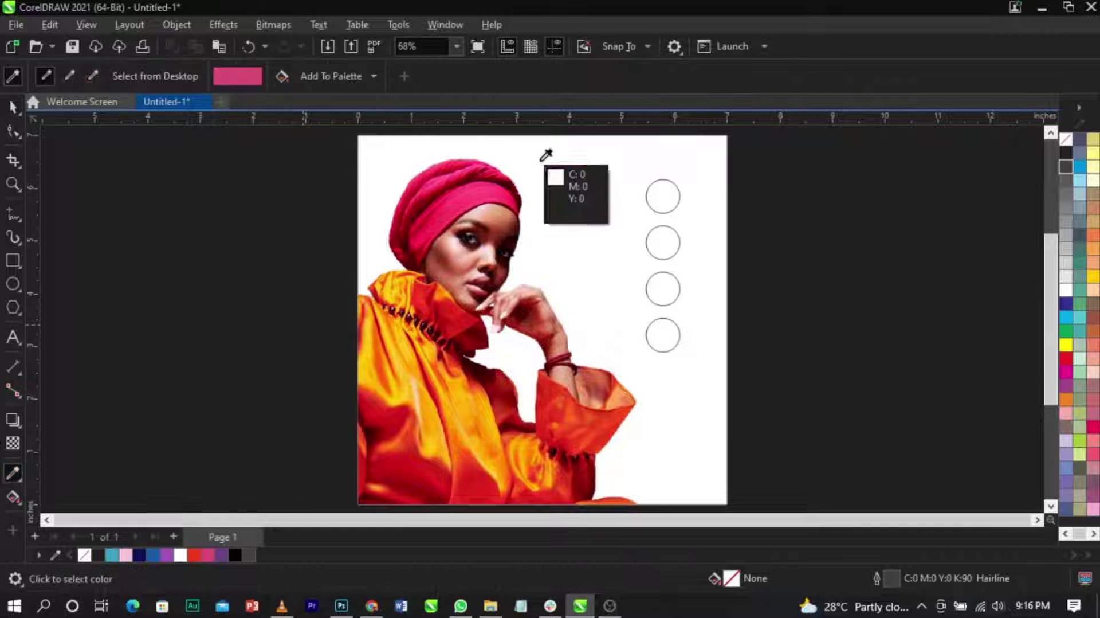
left_click(487, 191)
left_click(655, 194)
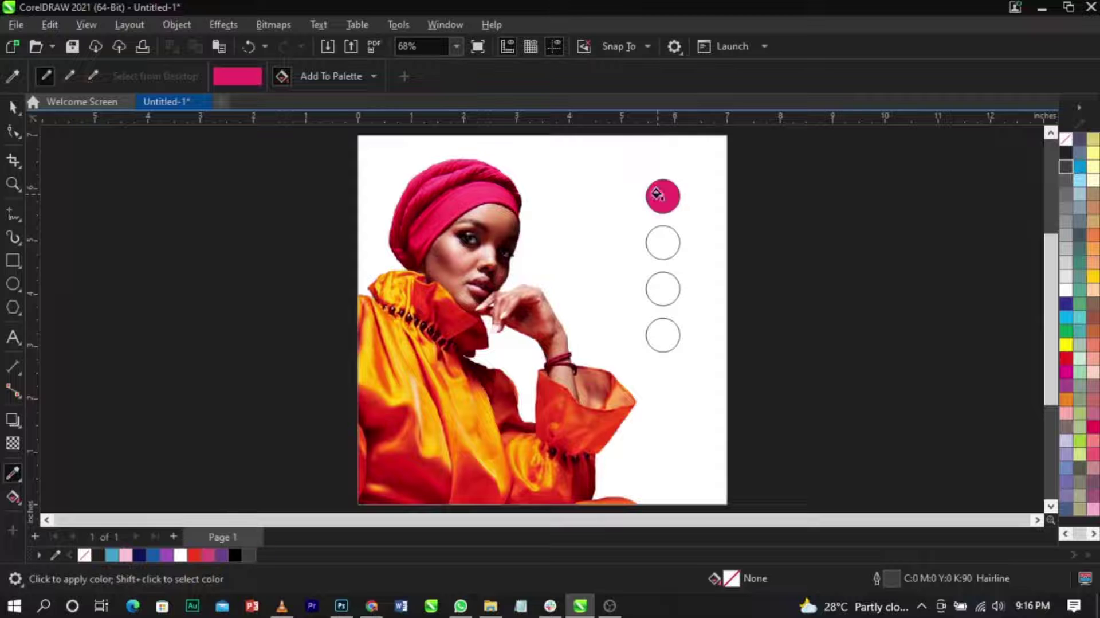
left_click(12, 106)
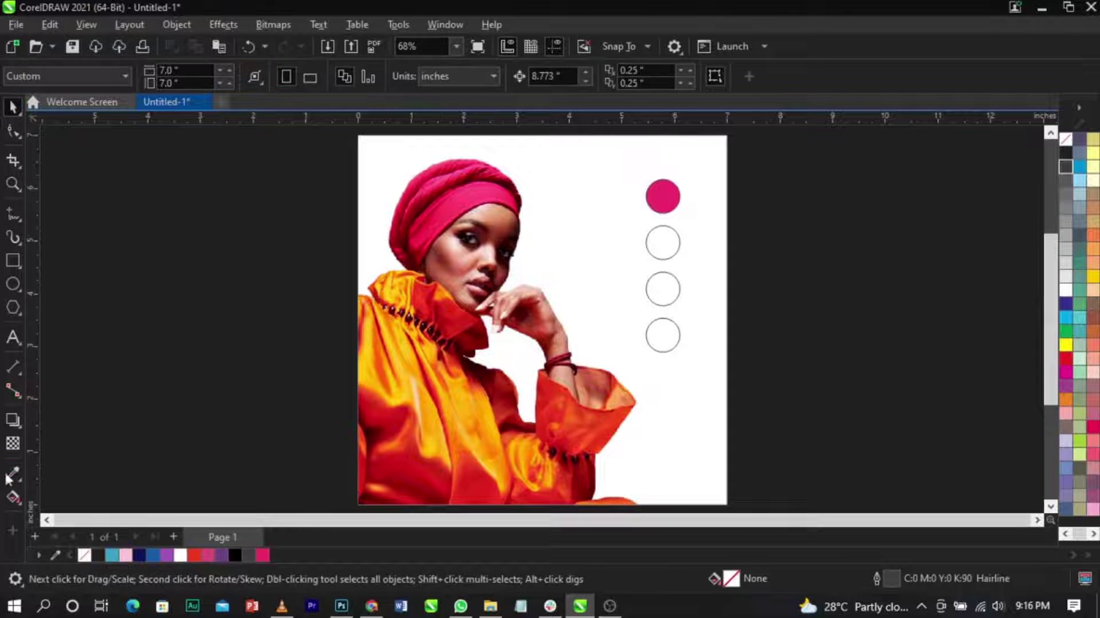
Sample the dark red of the wrist bracelet with the Color Eyedropper and fill the third circle with it
left_click(13, 473)
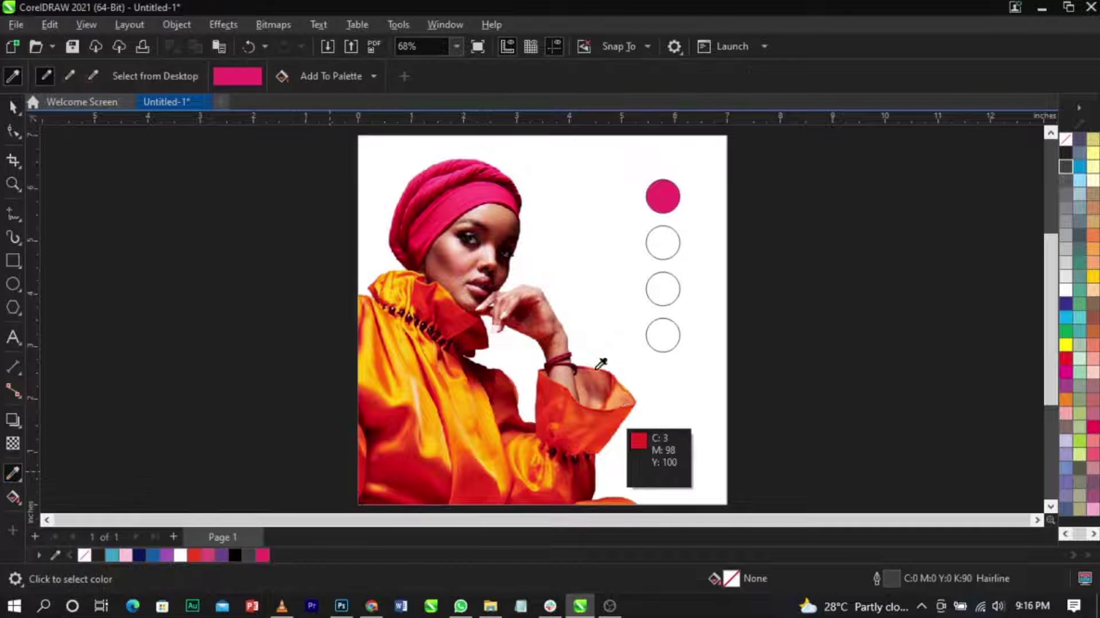
scroll(590, 418, "up", 1)
scroll(544, 351, "up", 5)
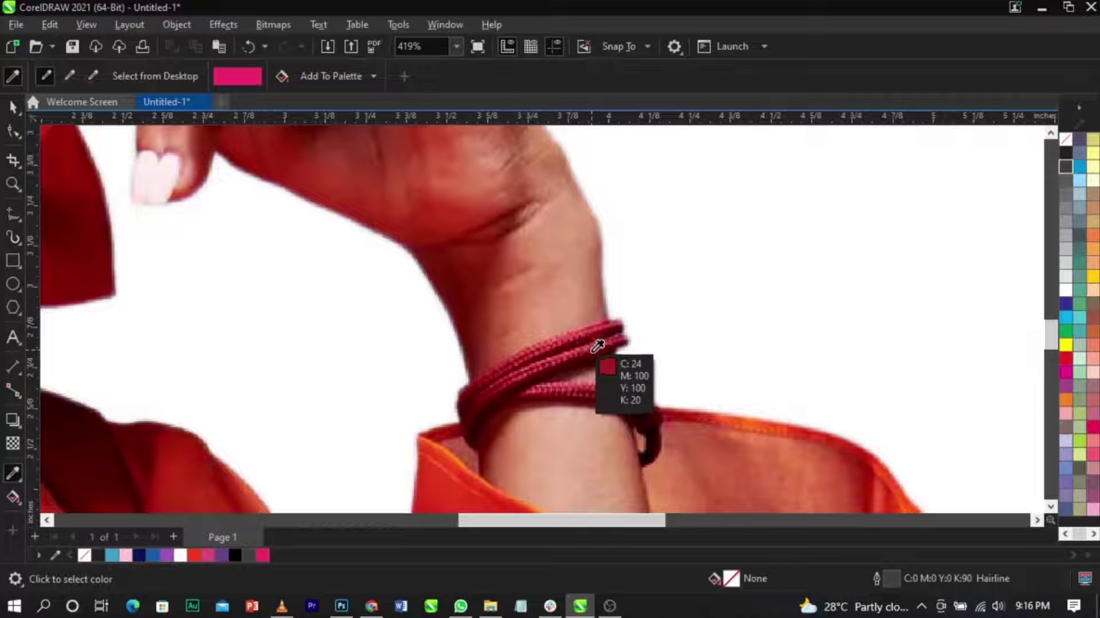
left_click(598, 346)
scroll(593, 350, "down", 2)
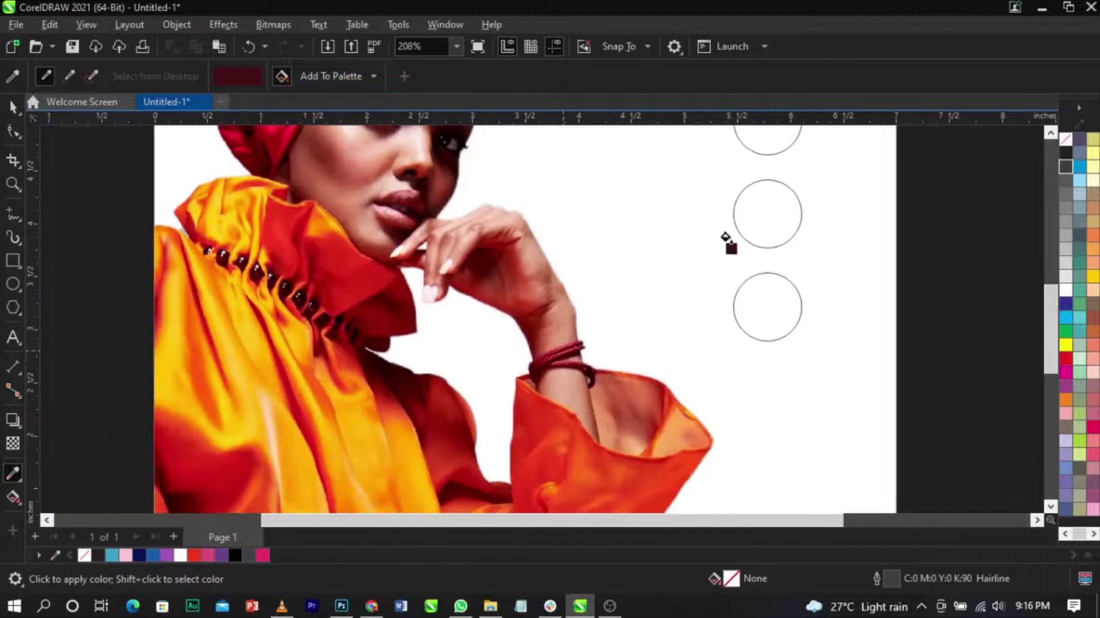
left_click(759, 216)
scroll(589, 315, "down", 3)
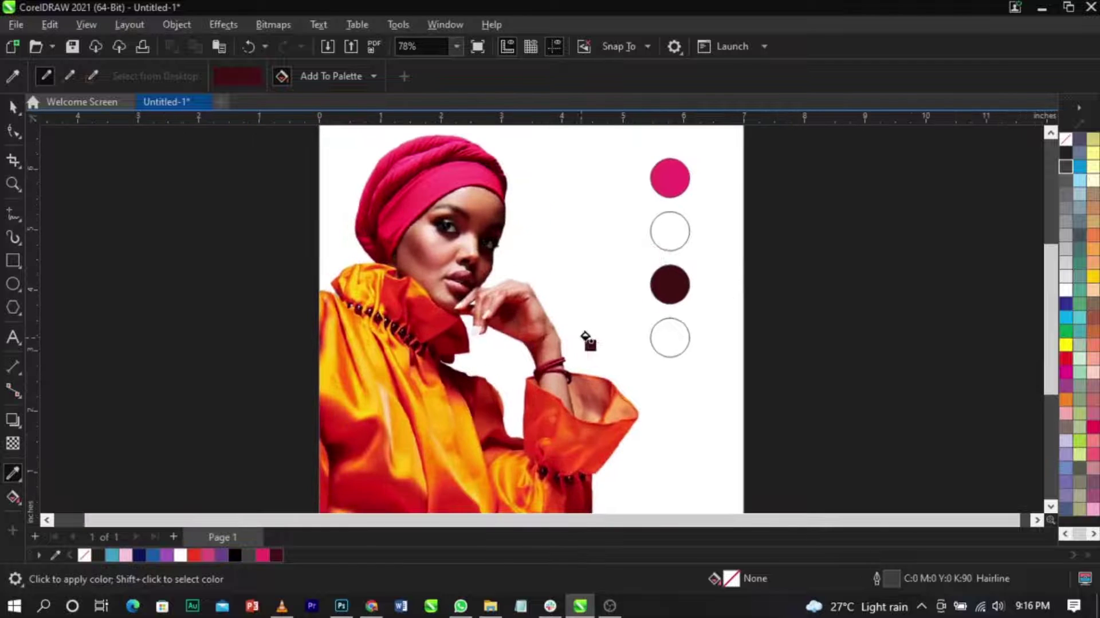
key("space")
Sample the red of the garment's collar with the Color Eyedropper and fill the bottom circle with it
left_click(13, 475)
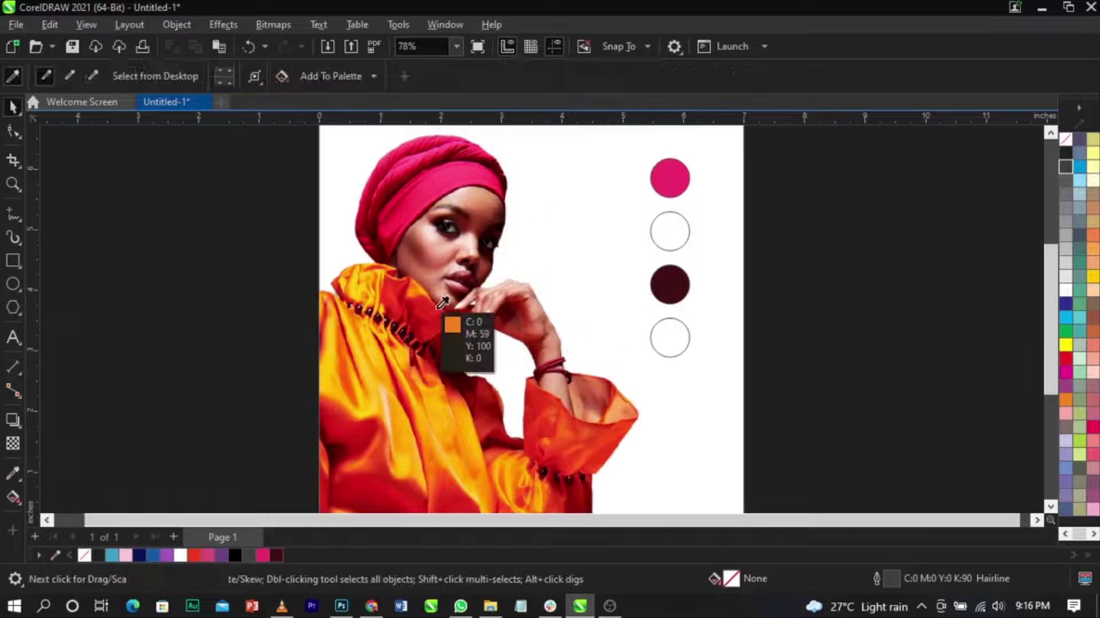
scroll(450, 327, "up", 2)
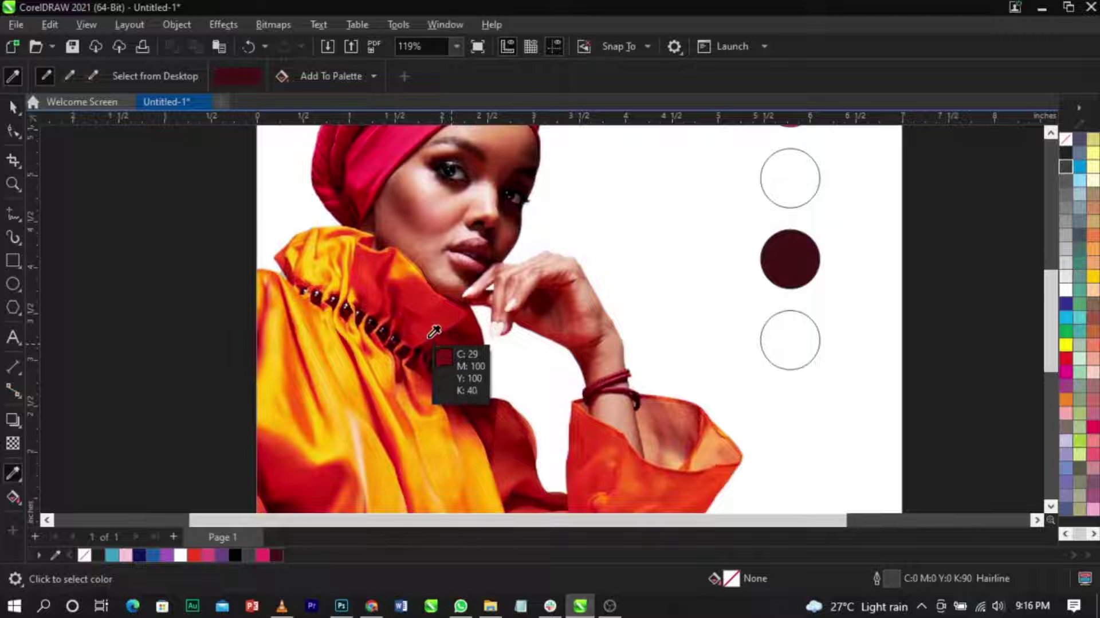
left_click(434, 331)
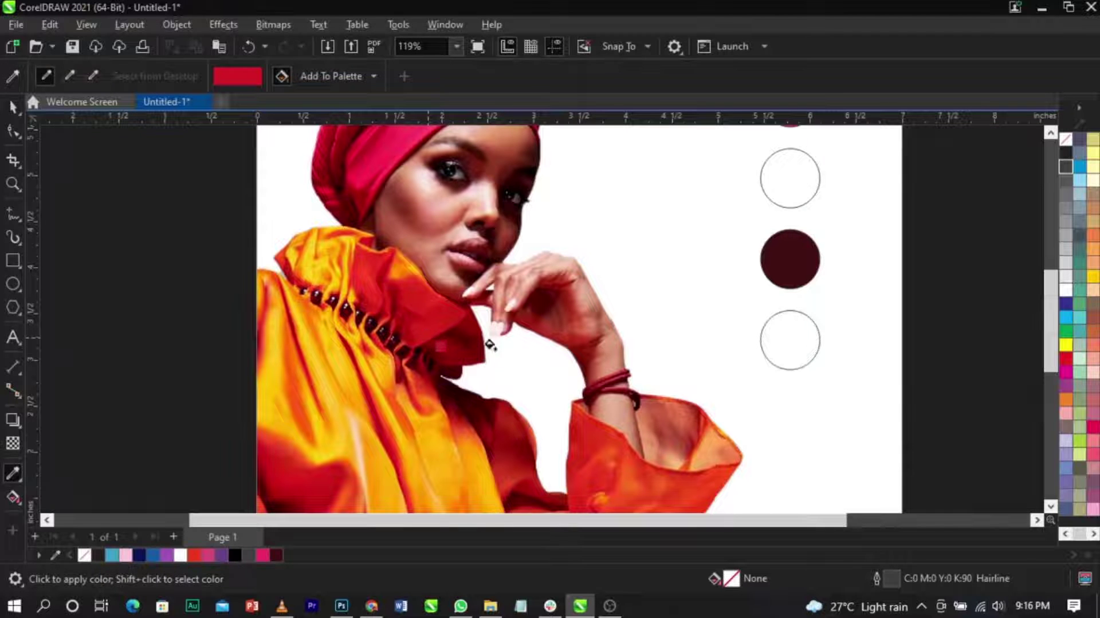
left_click(791, 342)
key("space")
Sample the yellow-orange of the satin garment with the Color Eyedropper and fill the second circle with it
left_click(19, 474)
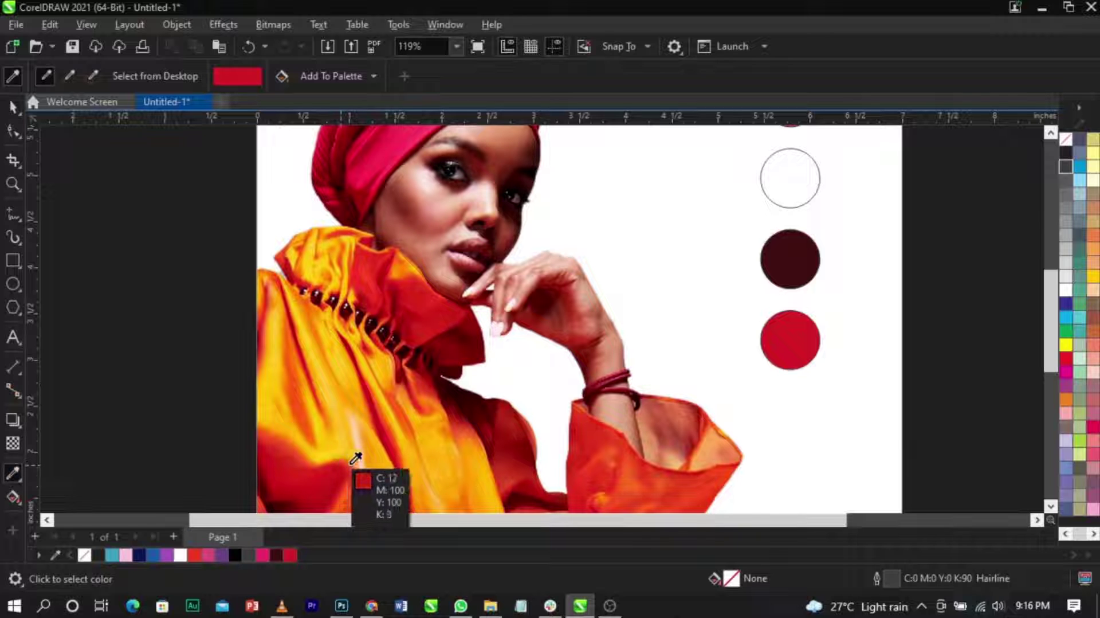
left_click(383, 444)
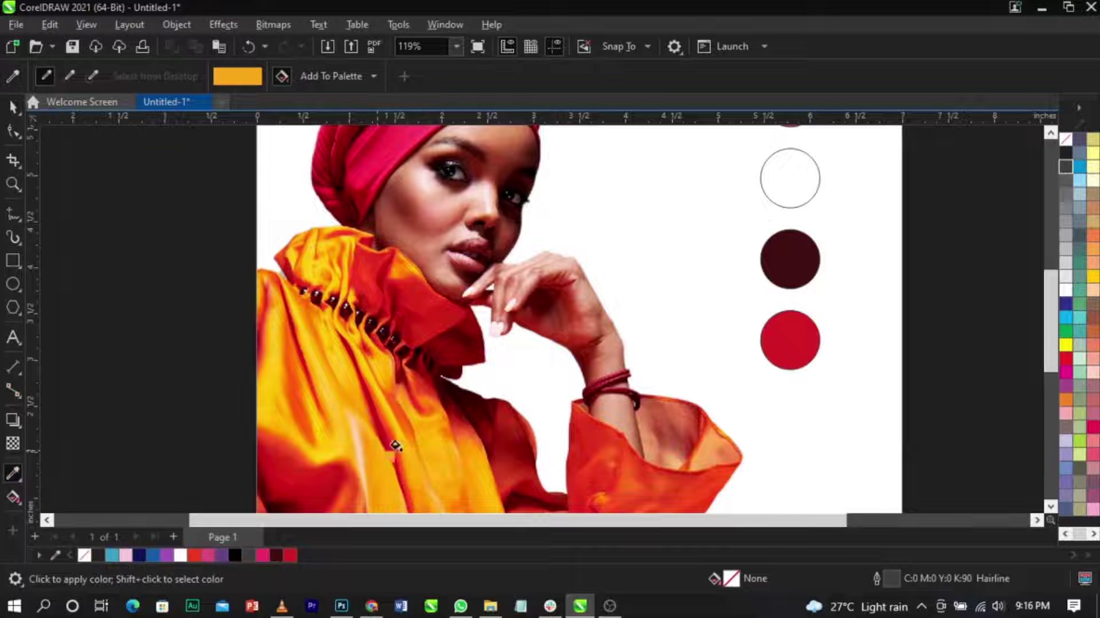
left_click(777, 192)
scroll(778, 192, "down", 3)
key("space")
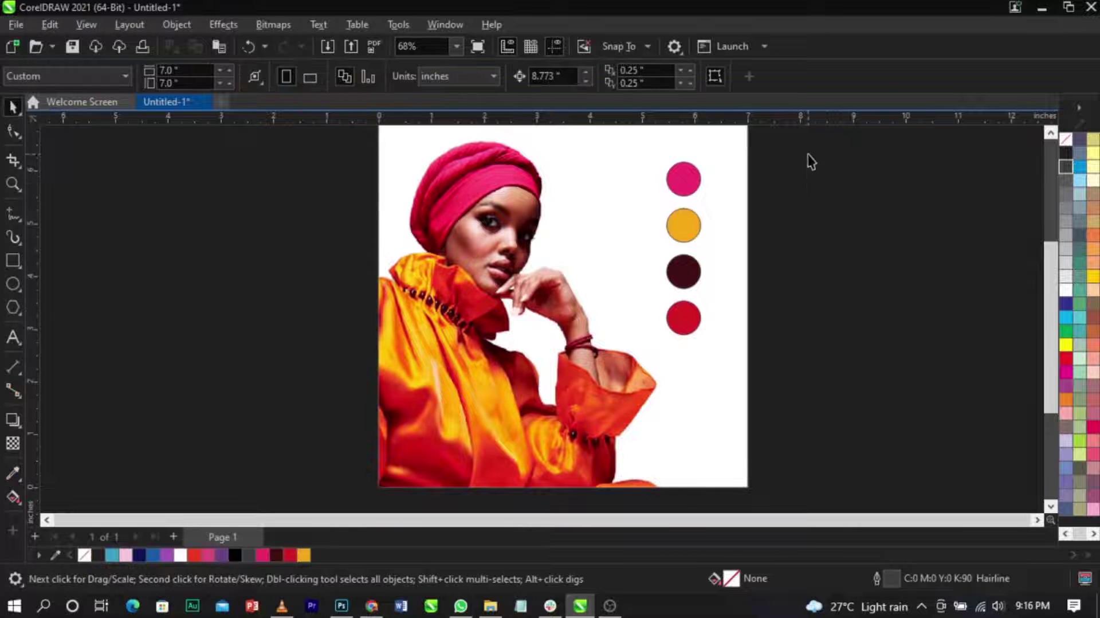
Remove the outline from all four palette circles
left_click_drag(811, 162, 668, 376)
right_click(1066, 143)
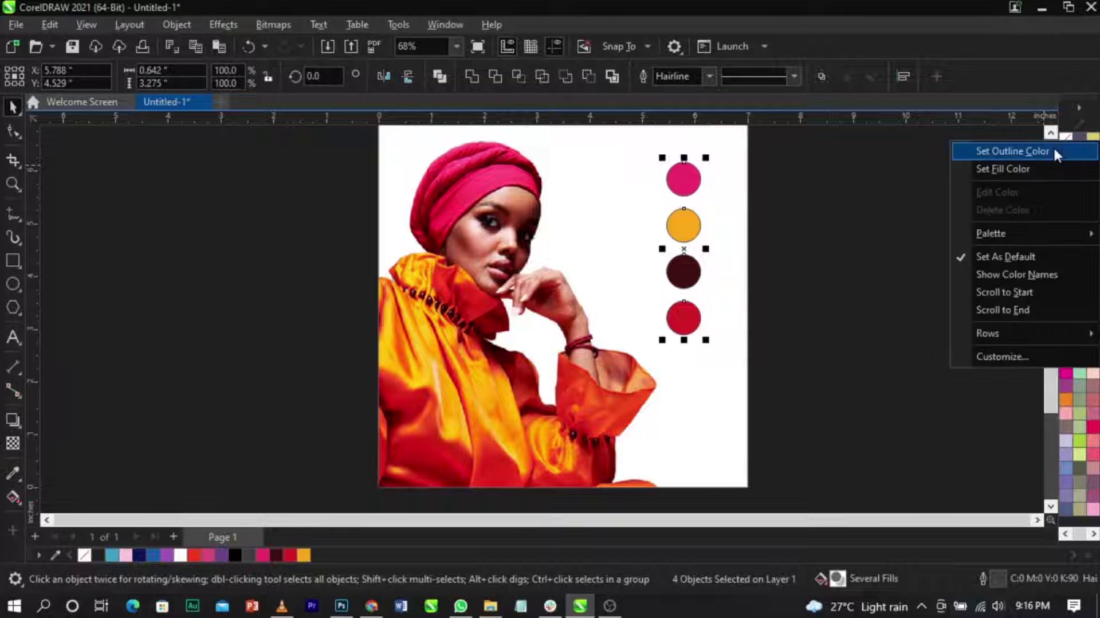
left_click(1025, 150)
left_click(920, 242)
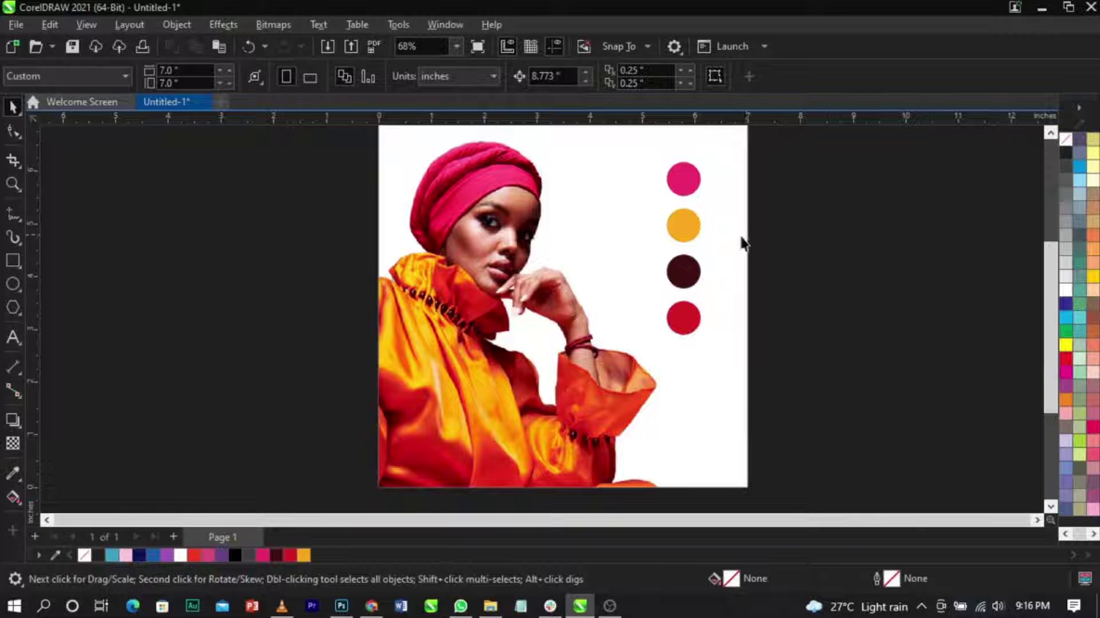
Examine the fills of the dark red circle and the red circle up close
left_click(685, 272)
scroll(685, 273, "up", 2)
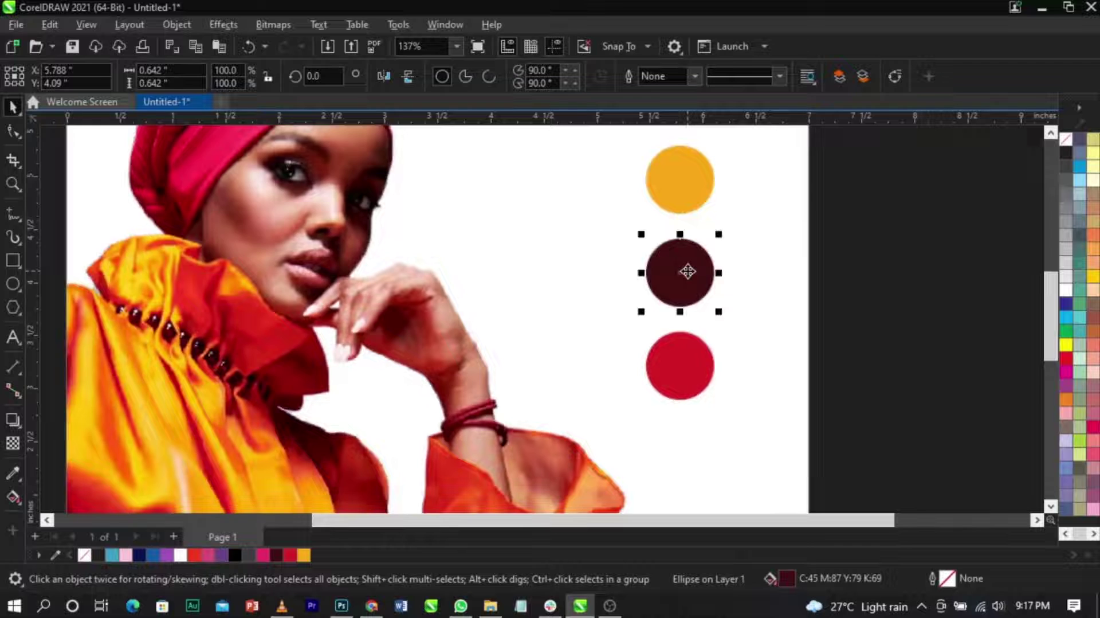
scroll(687, 271, "down", 2)
left_click(813, 305)
scroll(695, 335, "up", 3)
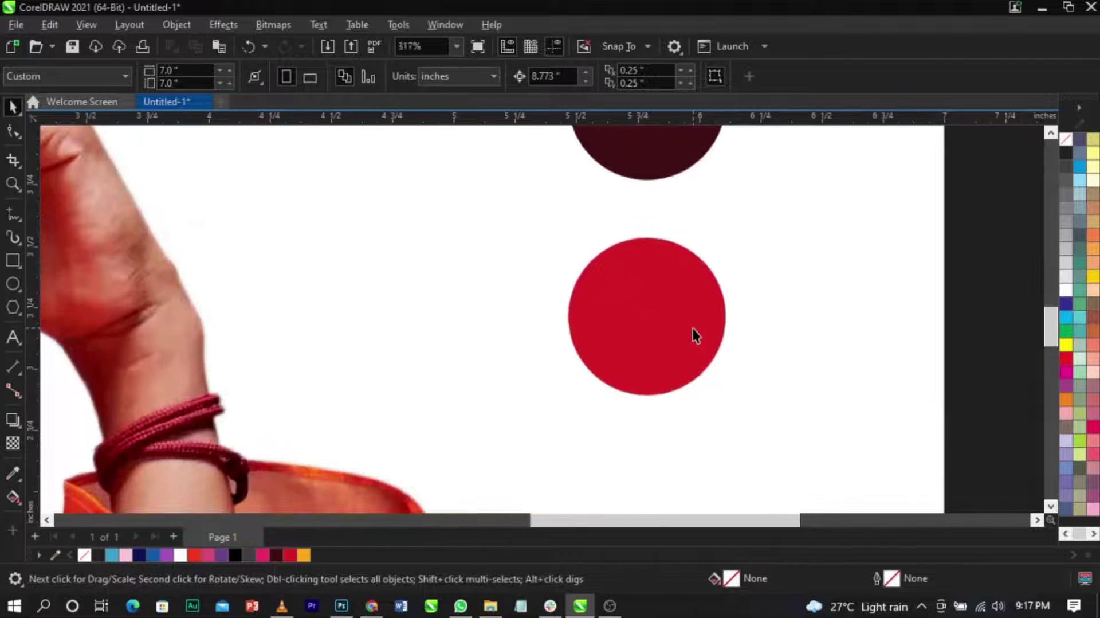
left_click(694, 330)
scroll(668, 292, "up", 2)
scroll(668, 291, "down", 5)
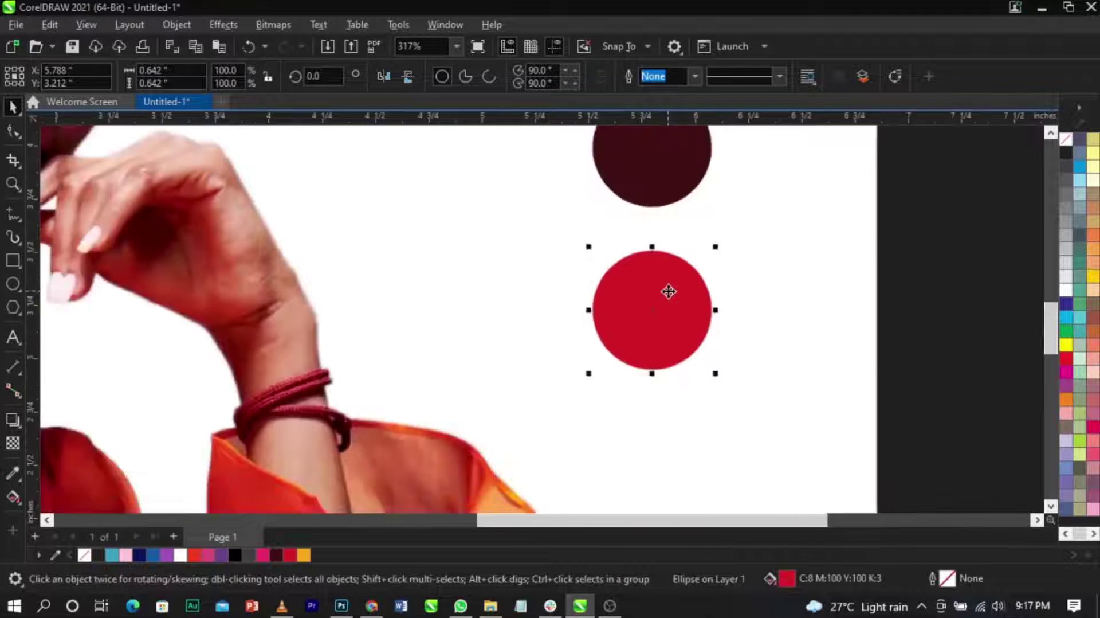
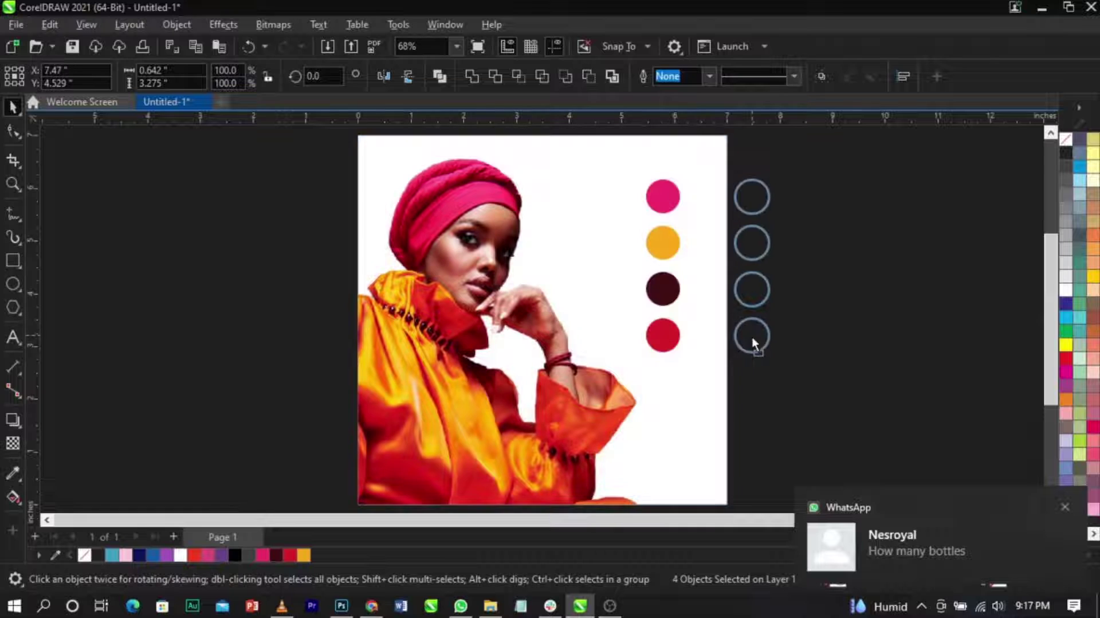
Move the column of four circles off the page to just beside its right edge and deselect it
left_click(1065, 506)
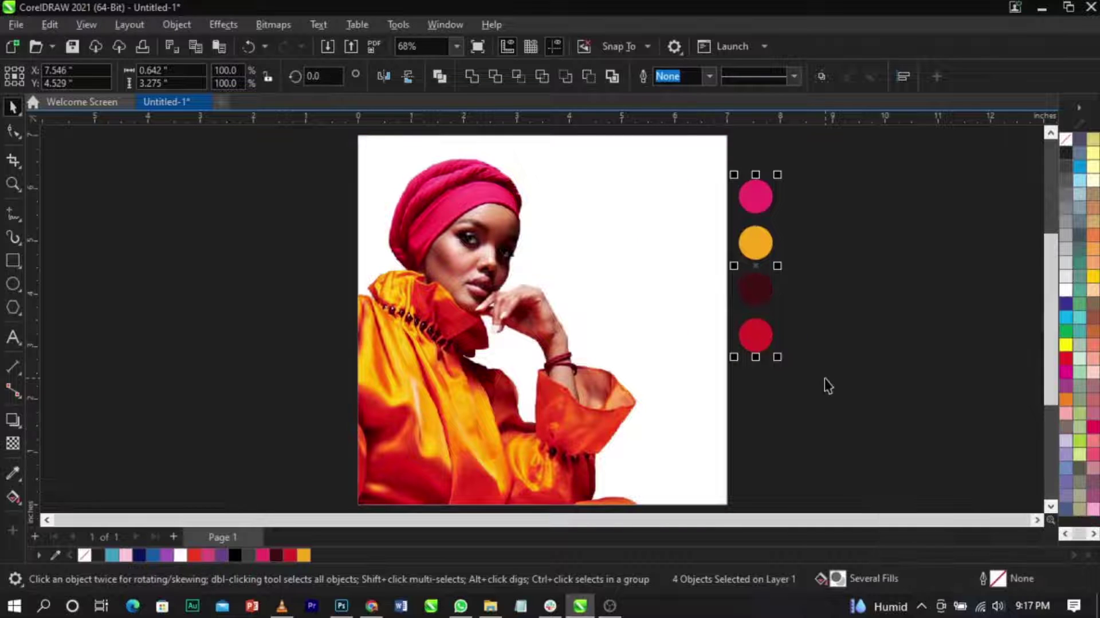
left_click(823, 377)
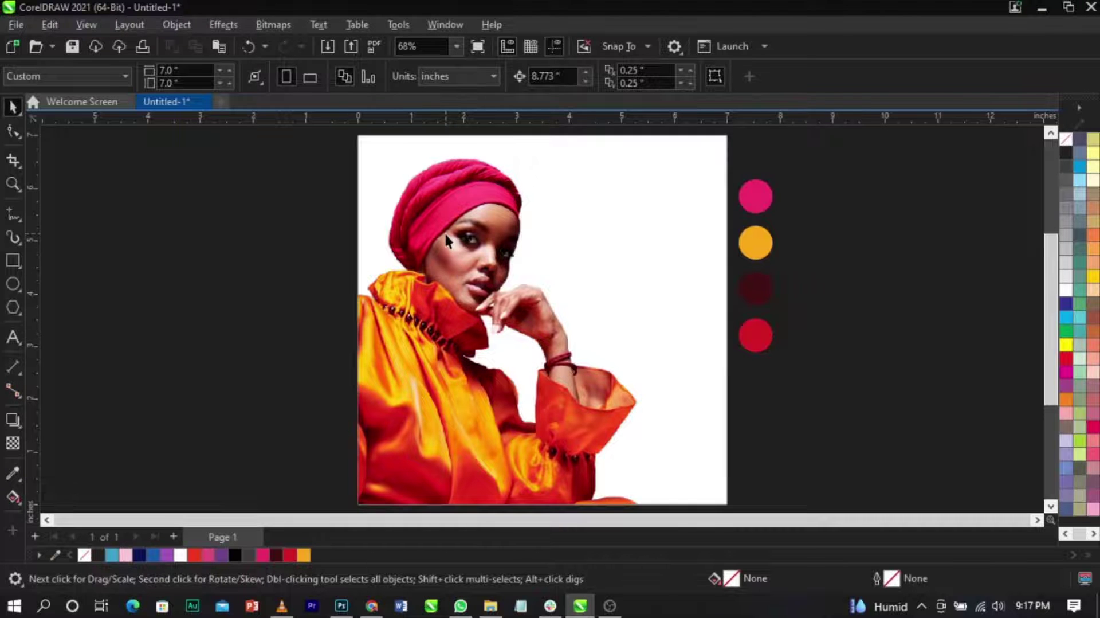
Switch to Chrome, search Google Images for "pink color palette" and browse the results
left_click(372, 606)
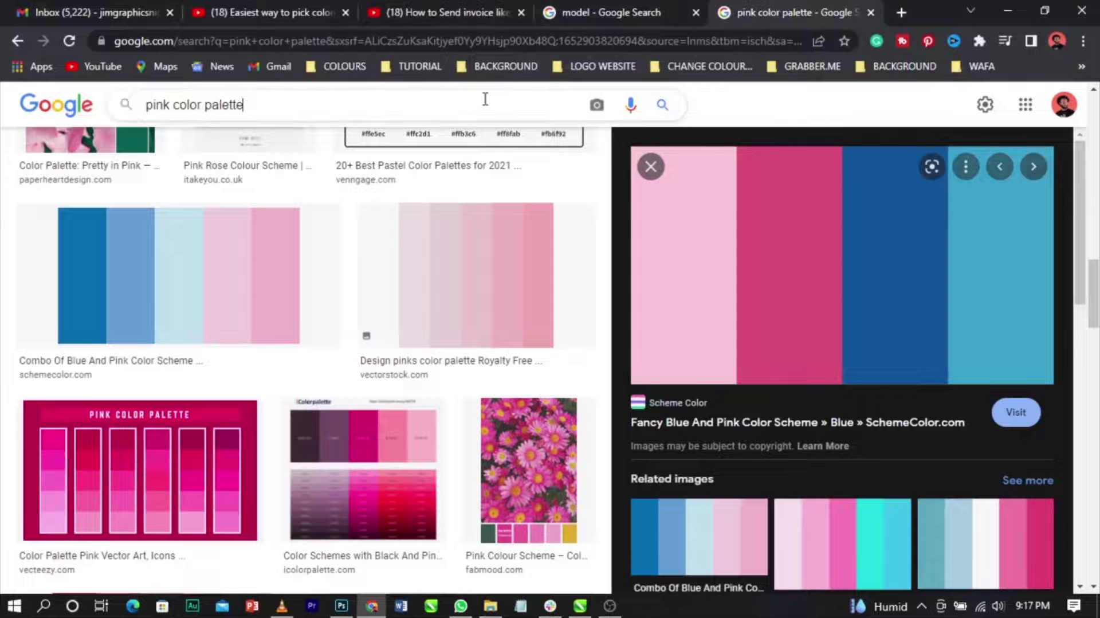
left_click(481, 99)
triple_click(334, 111)
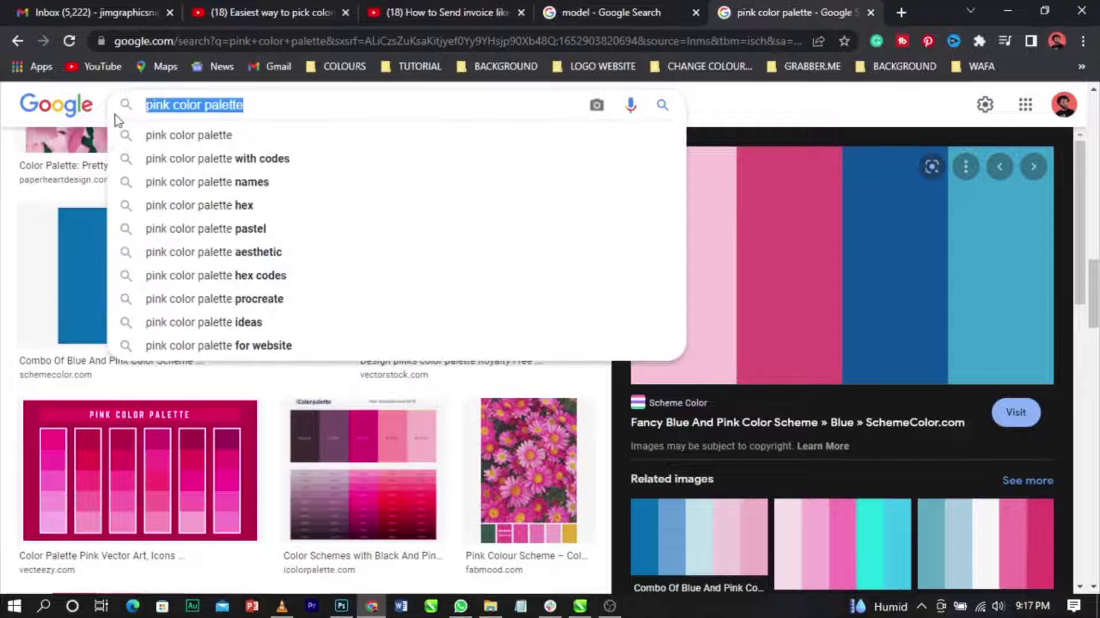
left_click(335, 111)
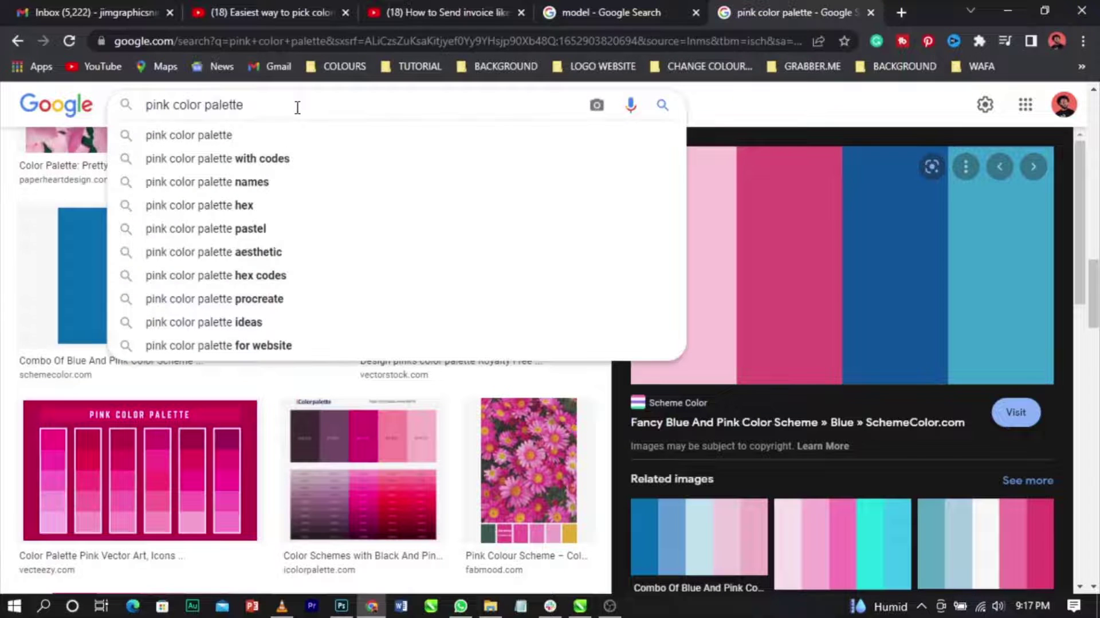
key("Return")
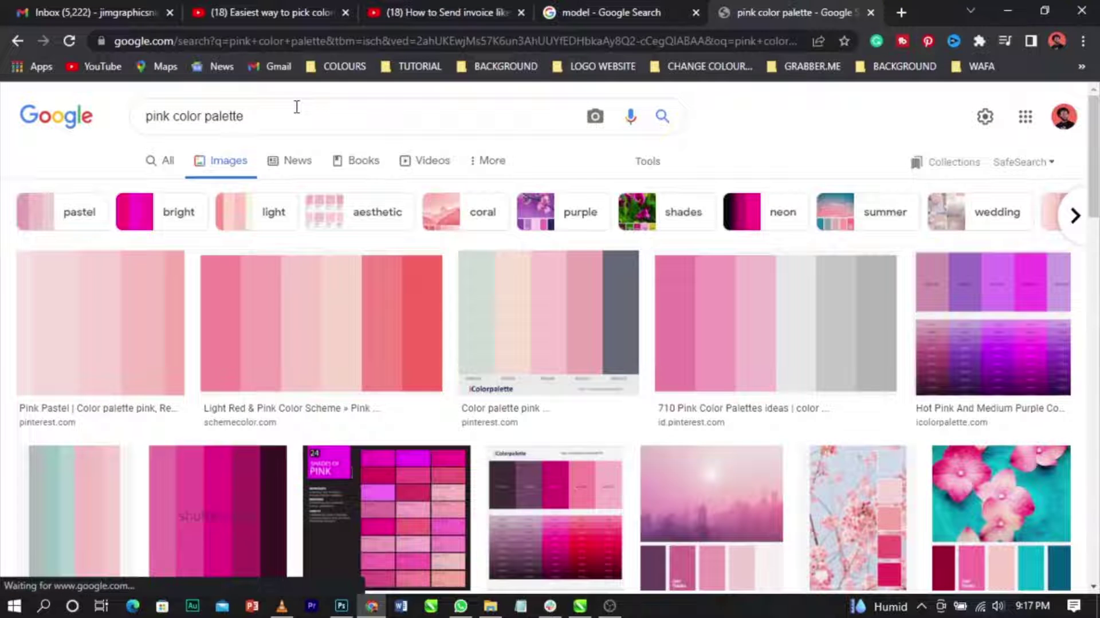
scroll(536, 249, "down", 10)
scroll(535, 249, "down", 3)
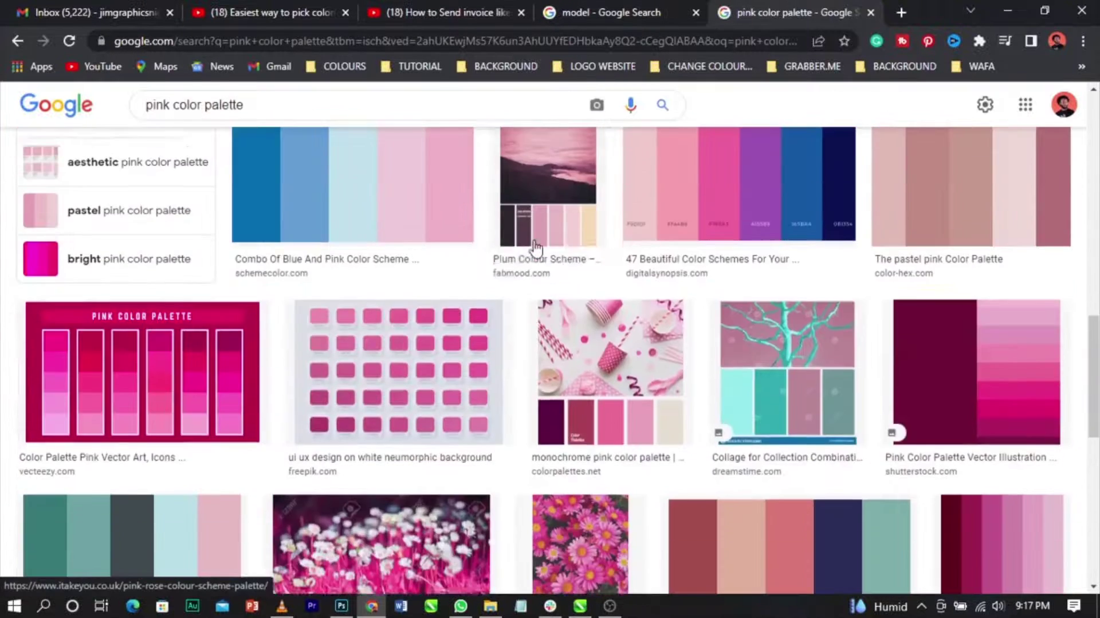
scroll(536, 249, "up", 3)
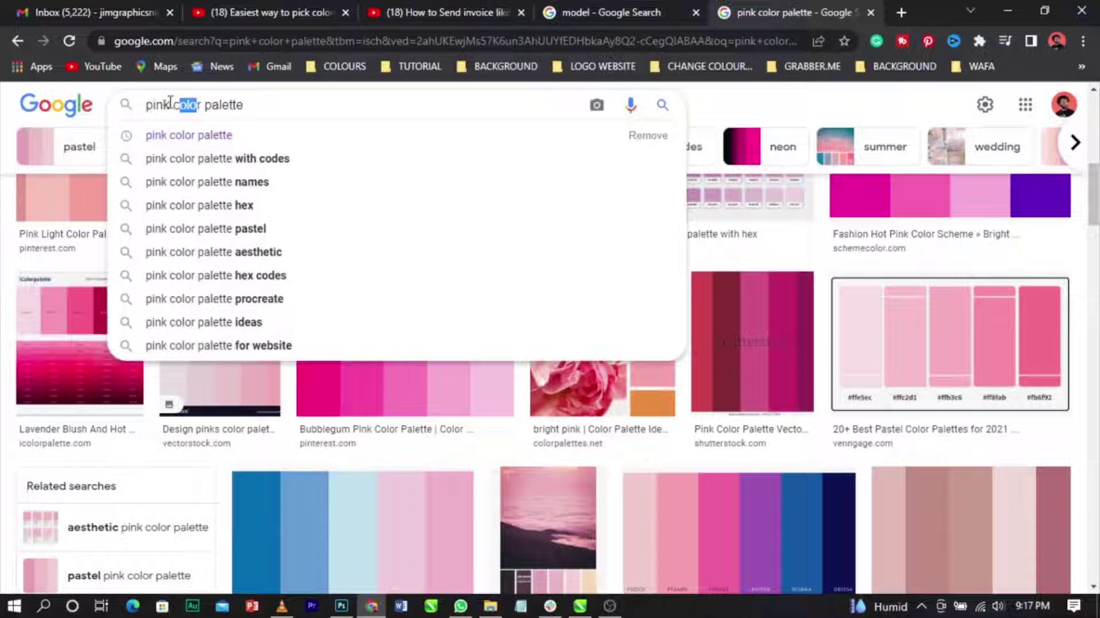
Search Google Images for "orange color palette" and look through the palette results
left_click_drag(171, 107, 133, 120)
type("orange")
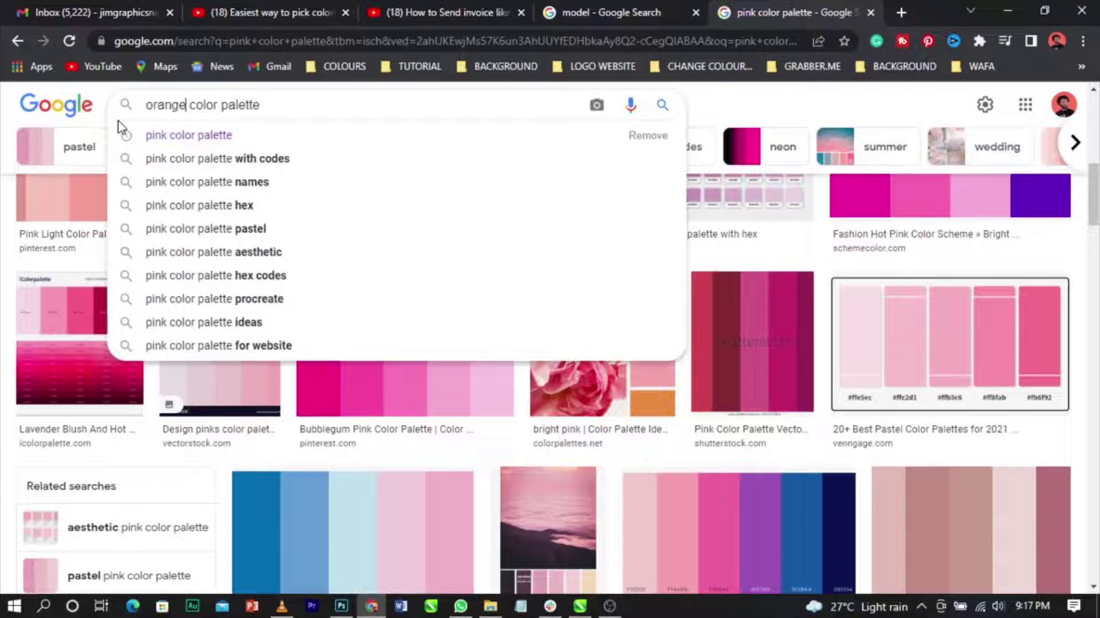
key("Return")
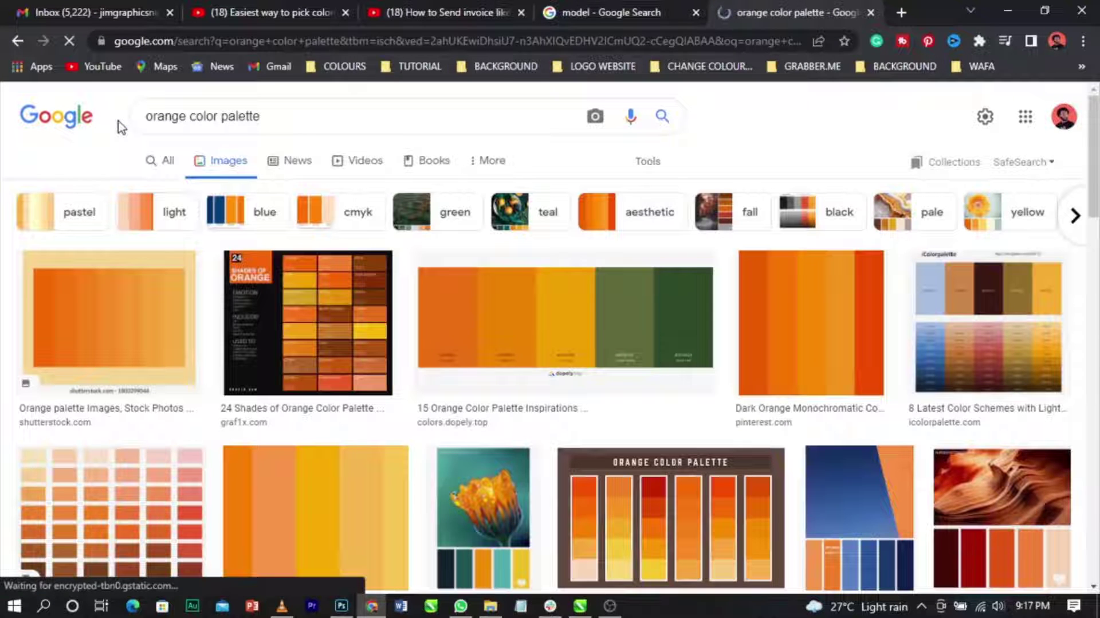
scroll(471, 329, "down", 4)
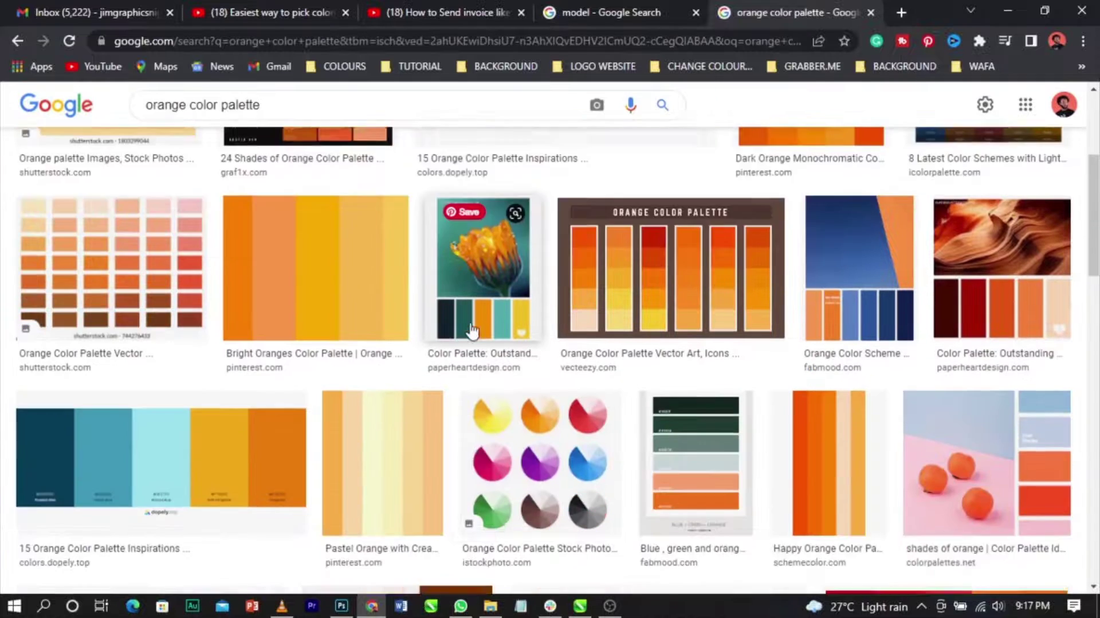
scroll(472, 328, "down", 2)
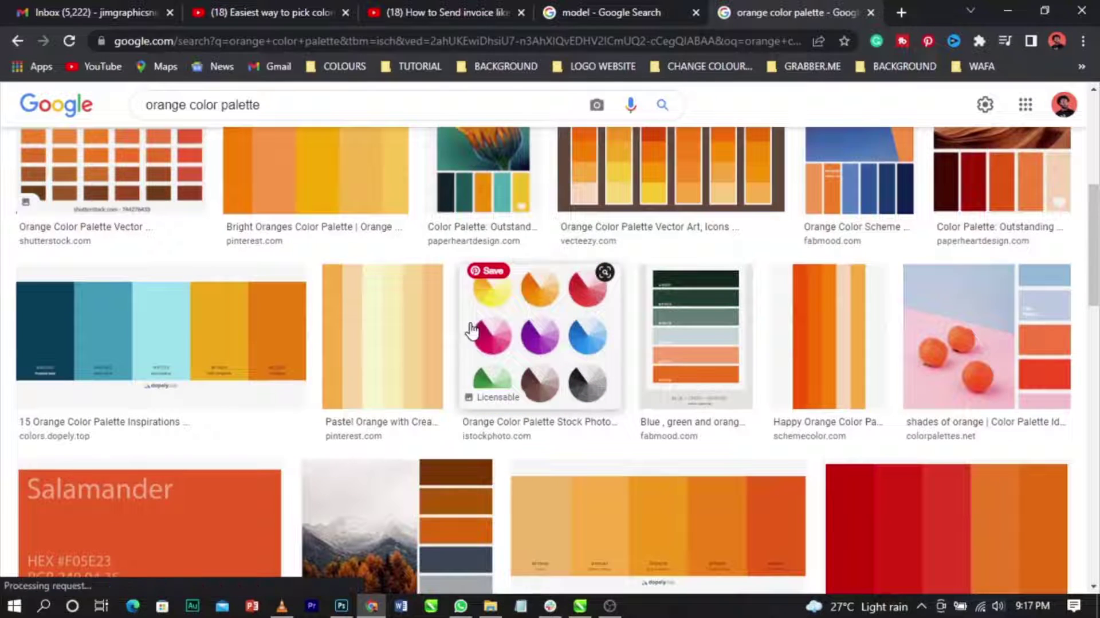
Open the blue and orange Dopely palette, choose the related black, grey, orange and cream palette, and copy its image
left_click(211, 326)
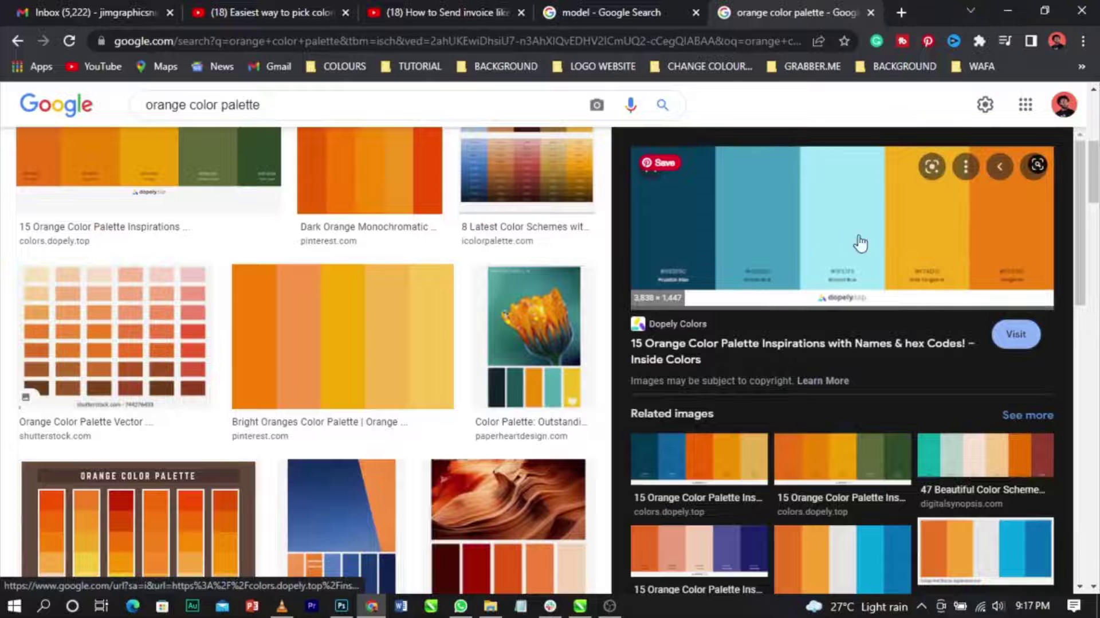
scroll(835, 245, "down", 7)
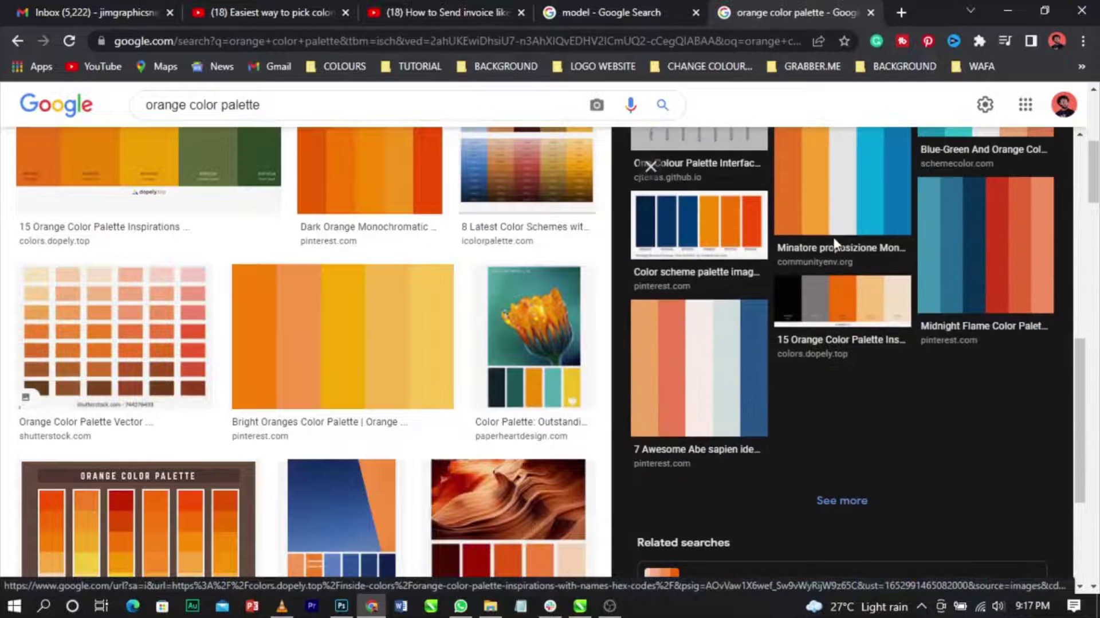
left_click(866, 302)
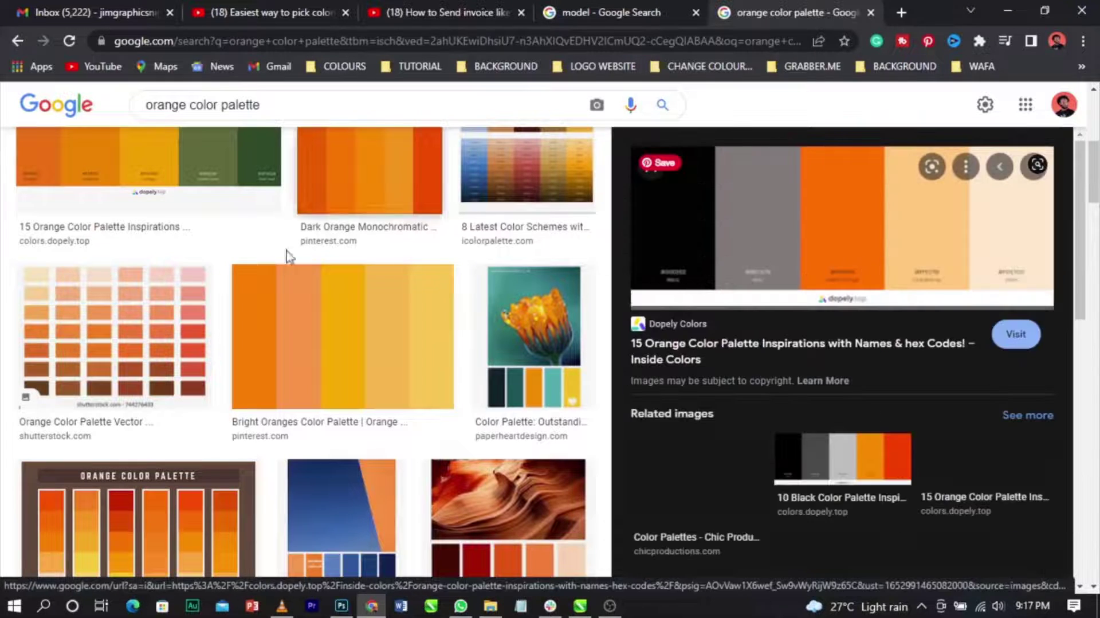
right_click(901, 211)
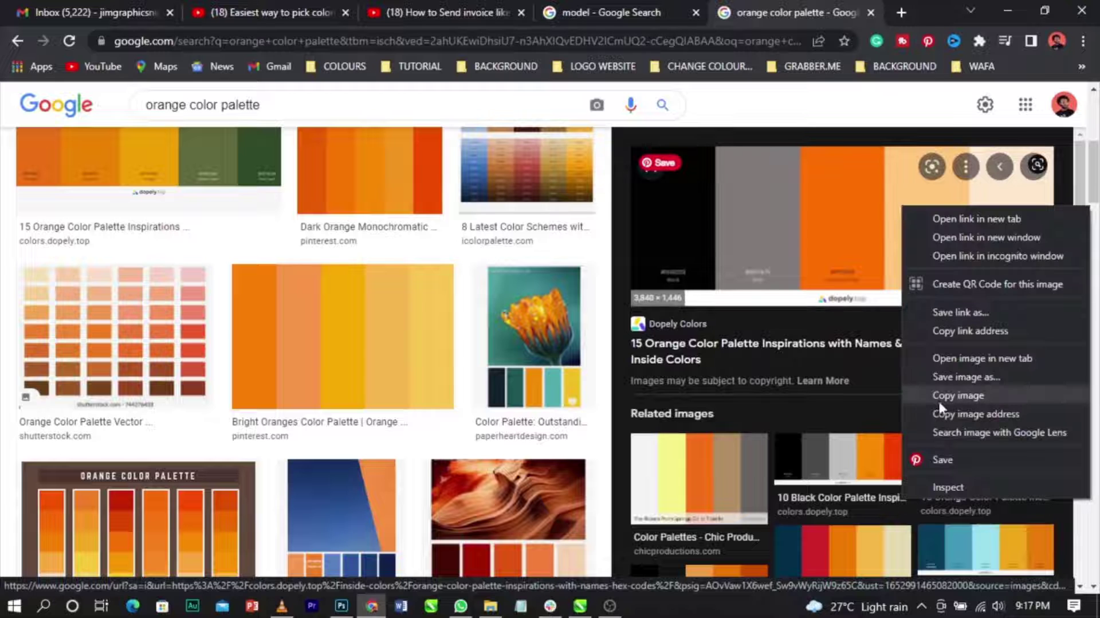
left_click(940, 397)
Switch to CorelDRAW, paste the copied palette image, scale it down and place it to the right of the colour circles
key("alt+Tab")
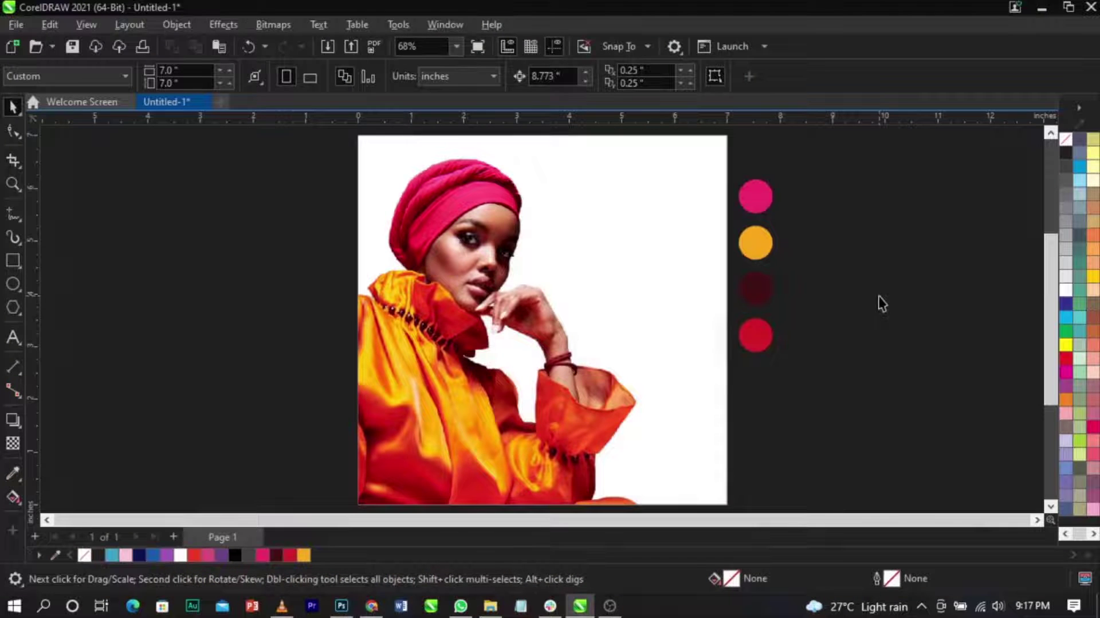
key("ctrl+v")
key("F3")
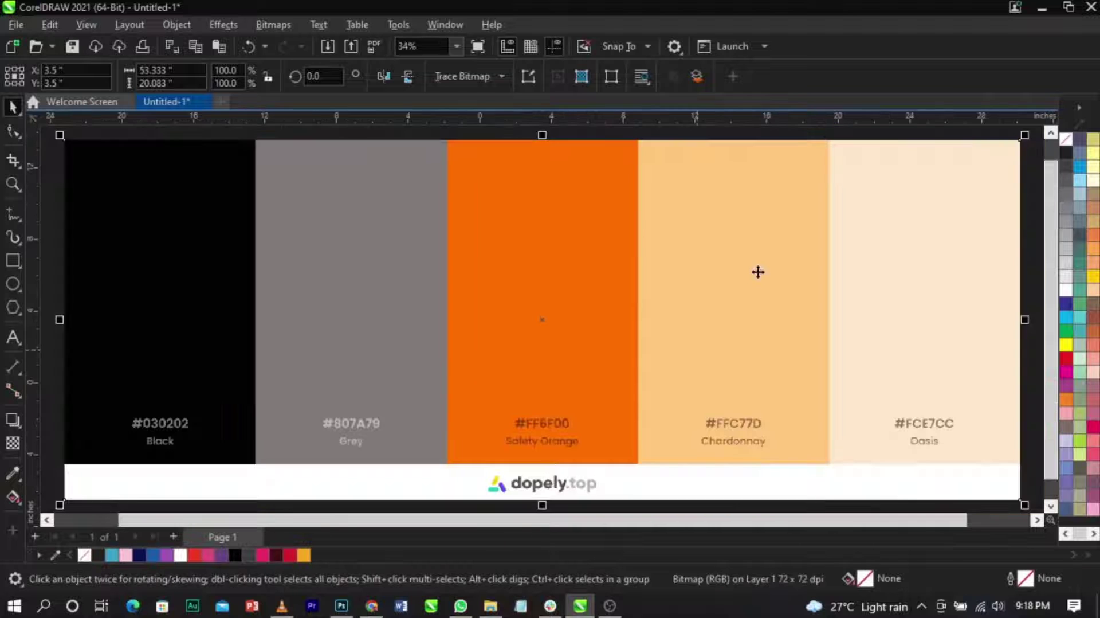
left_click_drag(1029, 143, 759, 285)
scroll(558, 329, "up", 2)
left_click(241, 537)
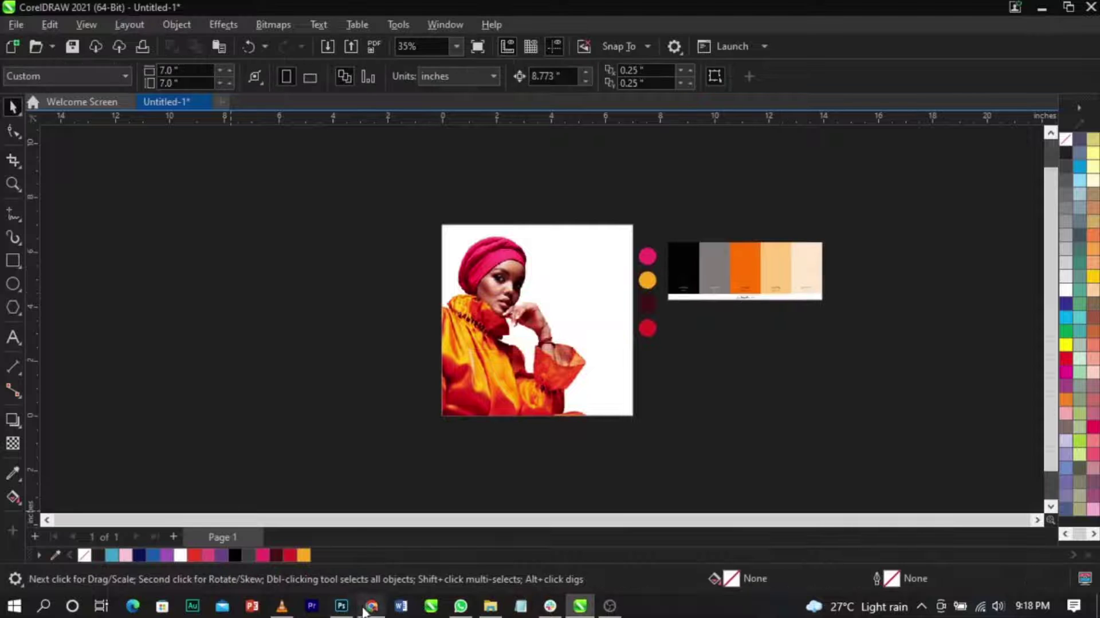
Switch to Chrome, search Google Images for "pink color palette" and open the Fab Mood green and pink colour scheme
left_click(371, 605)
type("pink")
key("Return")
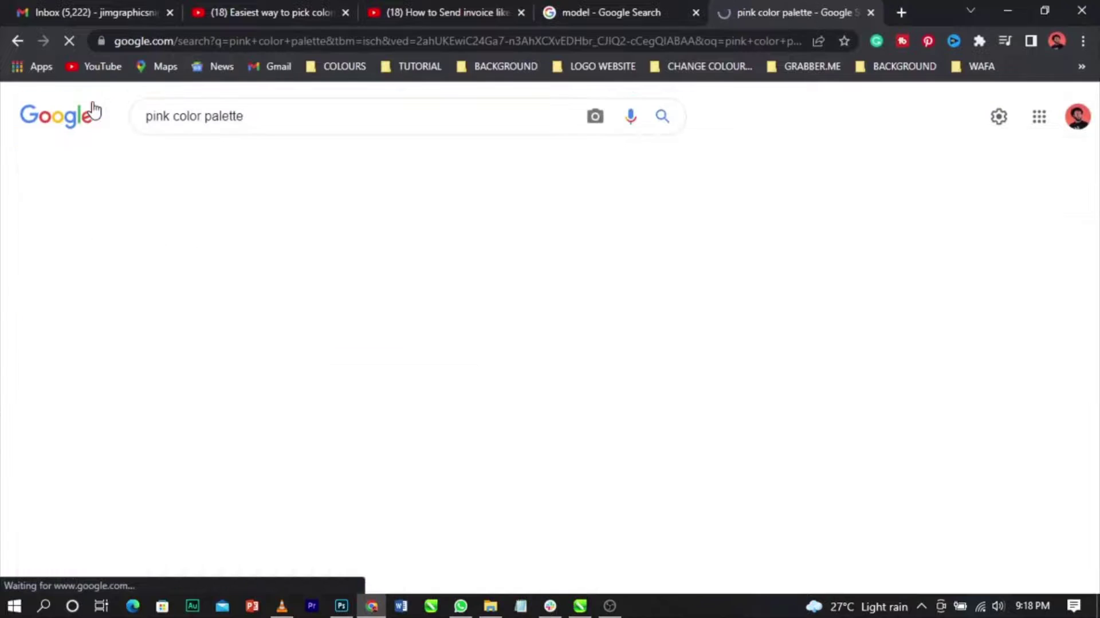
scroll(617, 310, "down", 5)
scroll(617, 310, "down", 15)
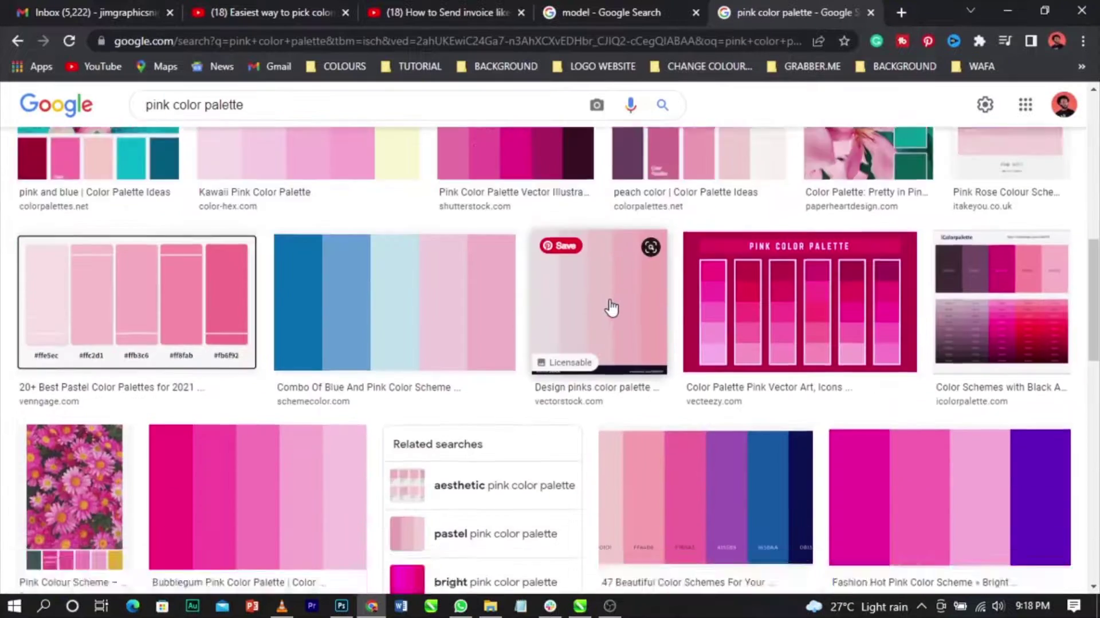
scroll(611, 307, "down", 15)
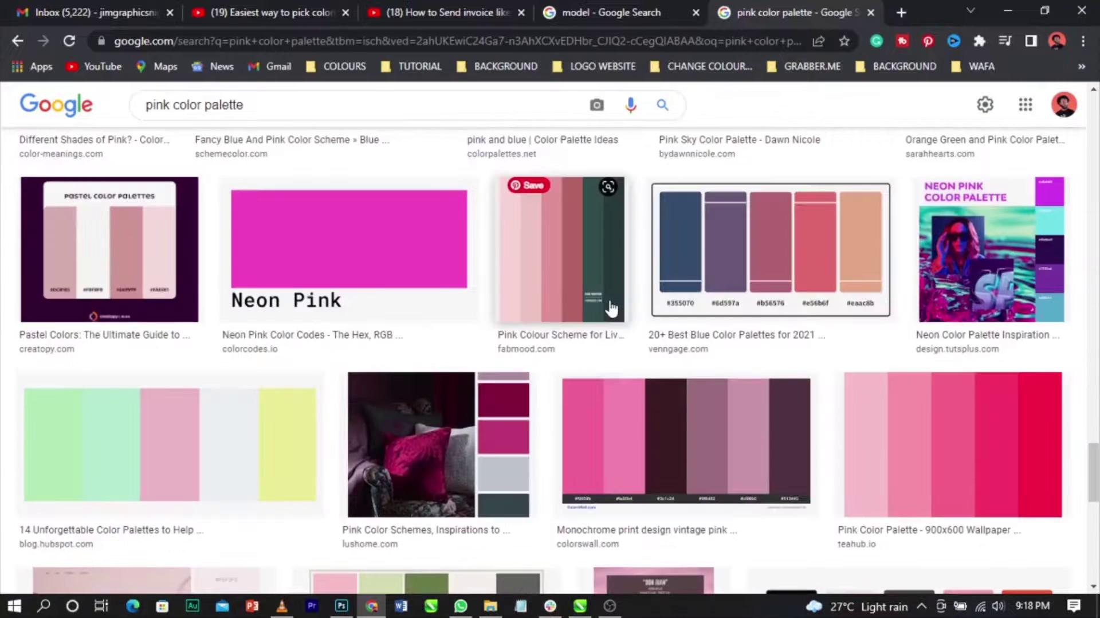
left_click(588, 283)
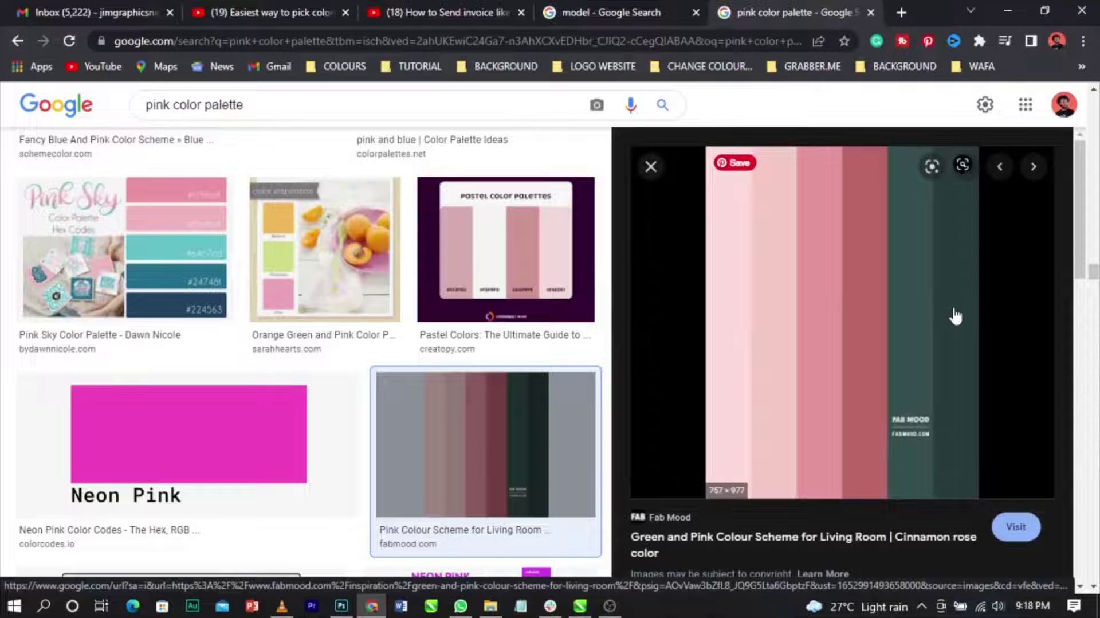
Browse the related pink palettes through the Rose Aesthetic one, open the Pinterest "La La La" palette and copy its image
scroll(955, 315, "down", 5)
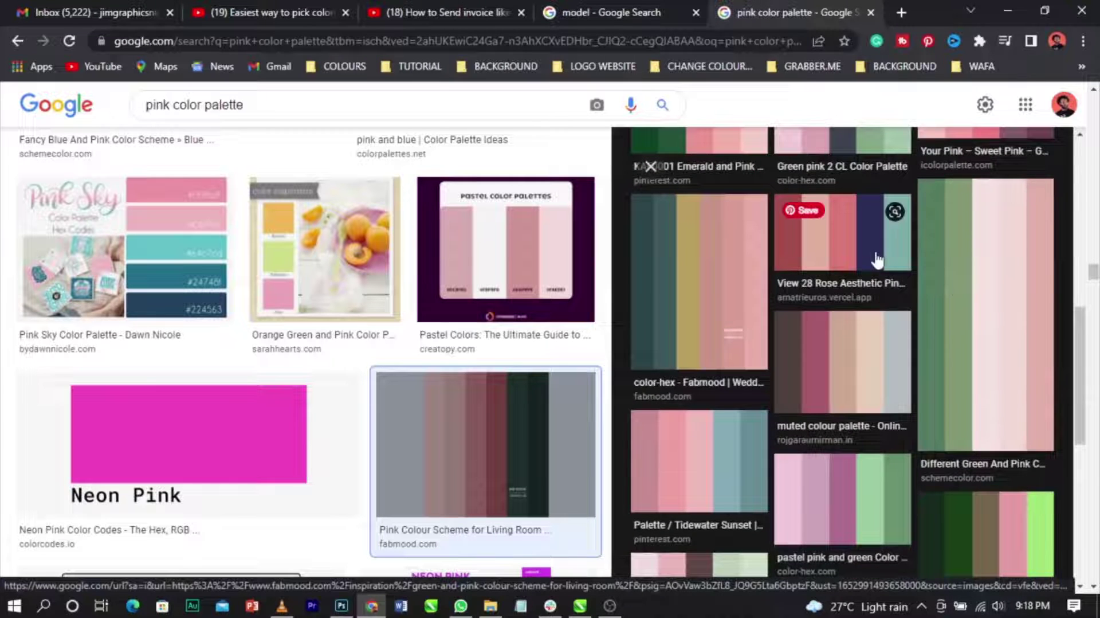
left_click(877, 259)
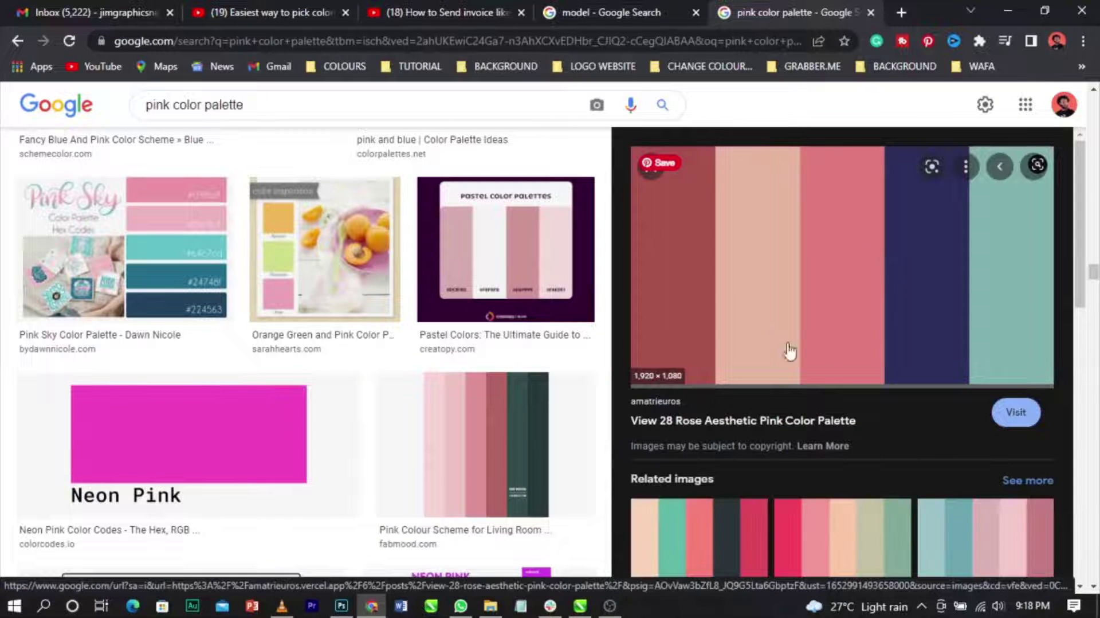
scroll(836, 327, "down", 5)
left_click(742, 189)
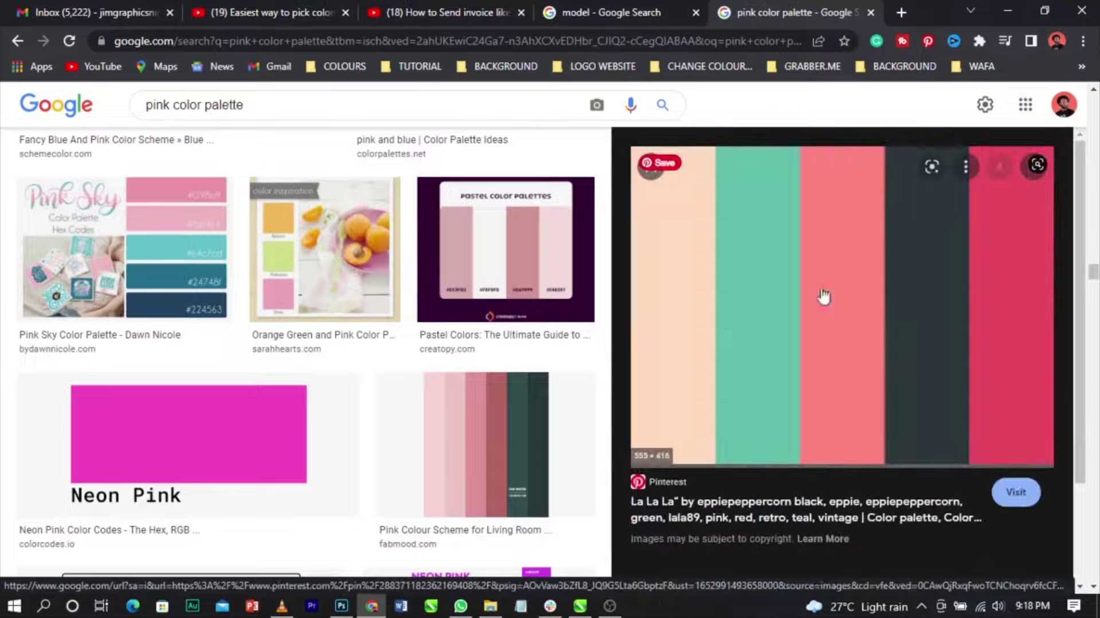
right_click(906, 304)
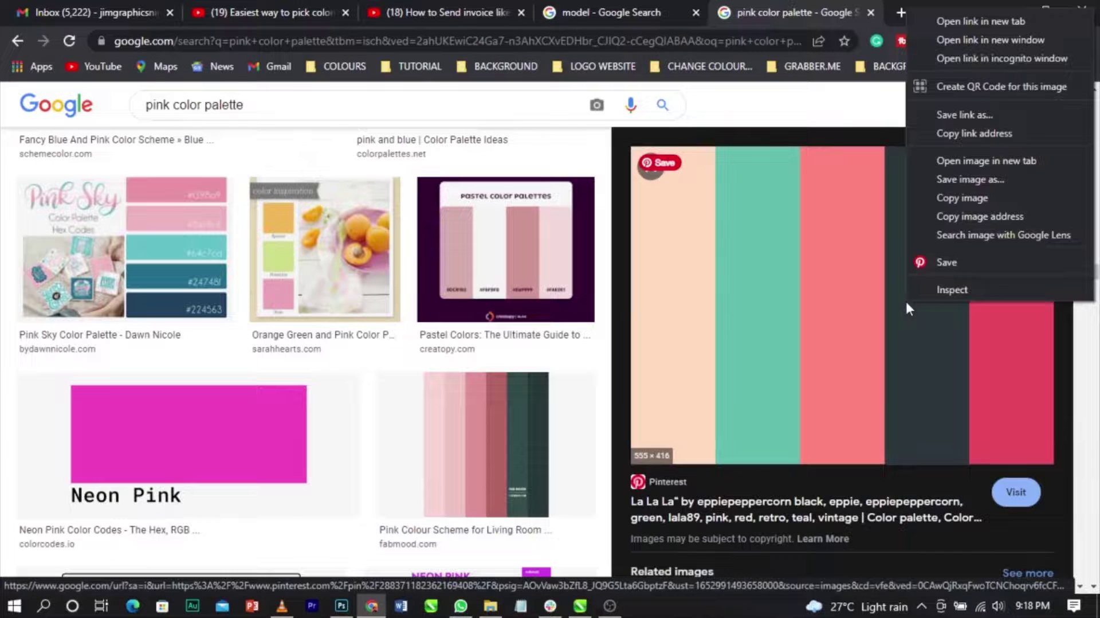
left_click(923, 197)
scroll(926, 277, "down", 5)
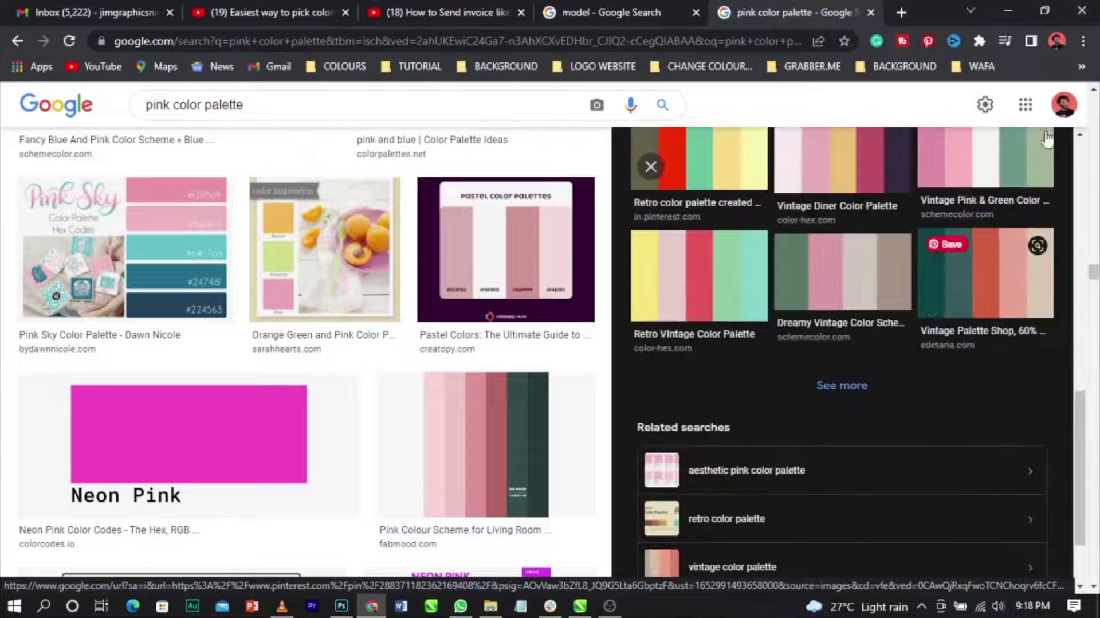
Switch to CorelDRAW, paste the palette, scale it to about 6.3 by 4.7 inches and place it below the orange palette
left_click(1008, 10)
key("ctrl+v")
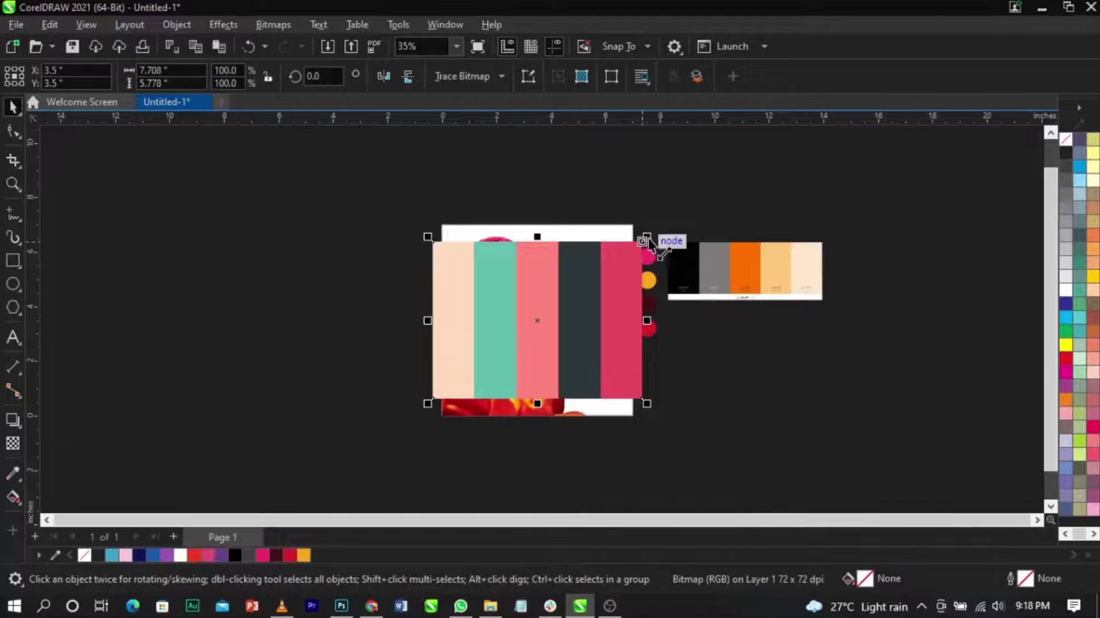
left_click_drag(643, 253, 774, 370)
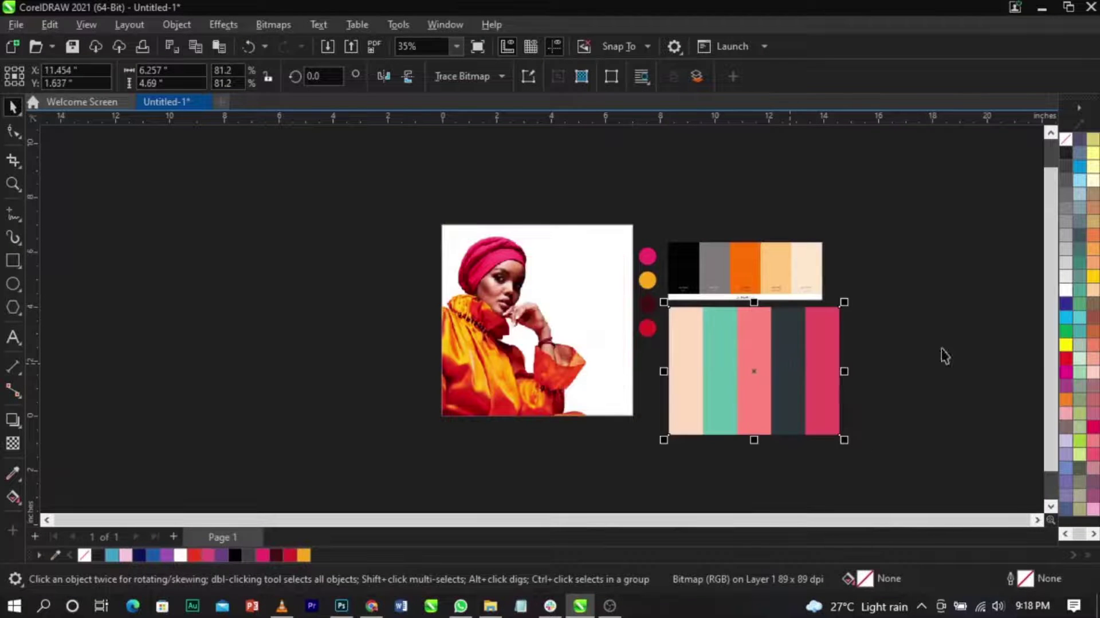
left_click(647, 429)
Switch to Chrome, browse more related palettes, open the pink, cream, teal and blue "Just a Crush" palette and copy its image
left_click(371, 605)
scroll(582, 384, "down", 5)
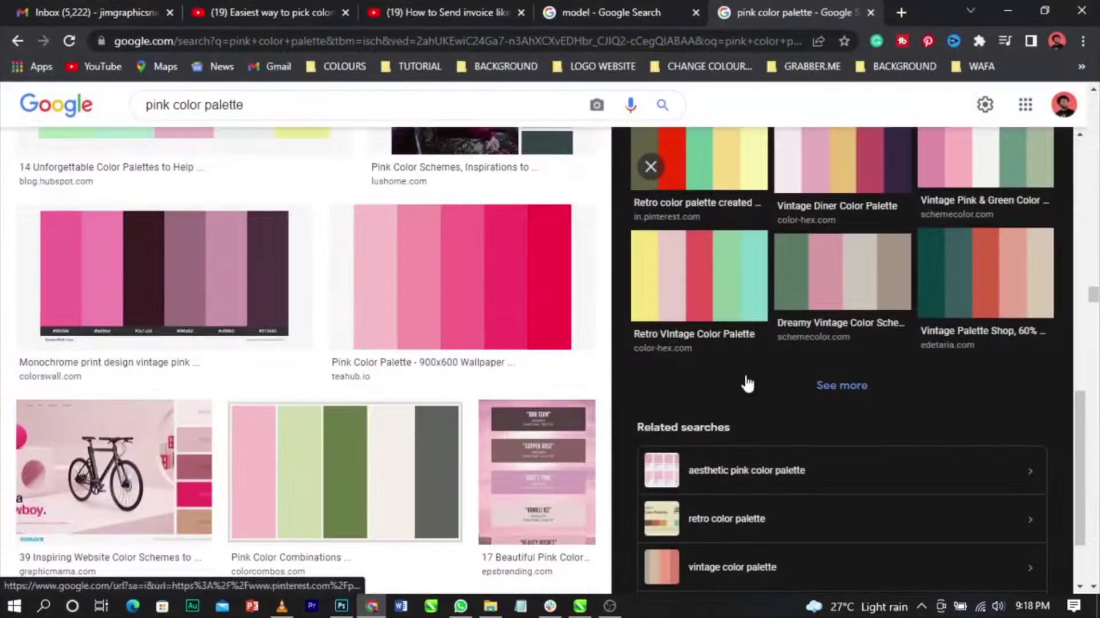
scroll(760, 386, "down", 3)
scroll(760, 386, "up", 10)
scroll(762, 390, "down", 3)
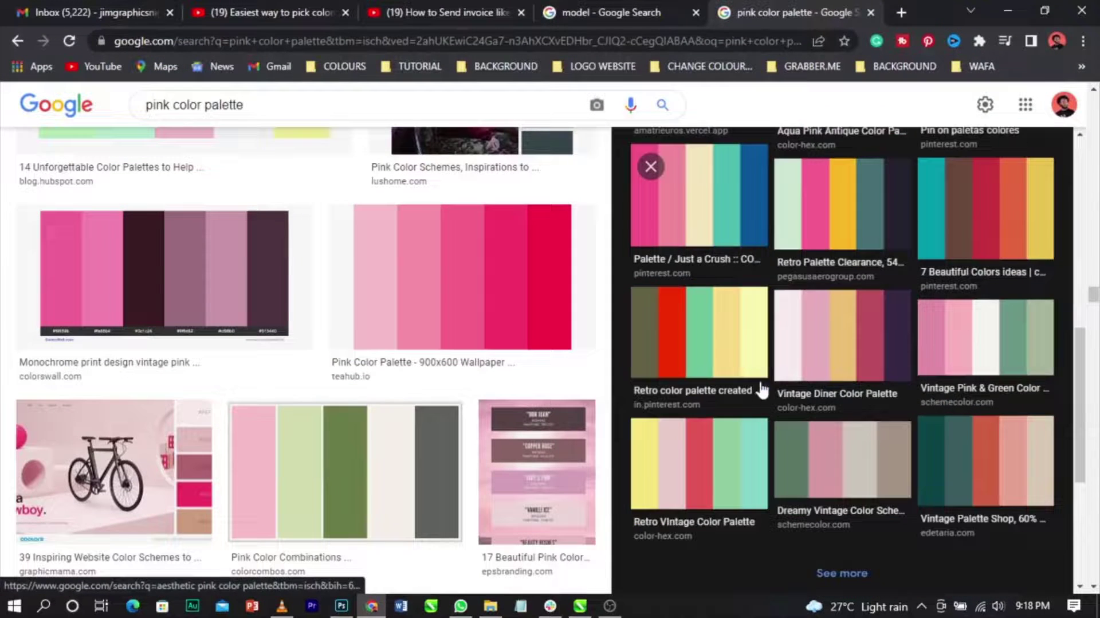
left_click(697, 192)
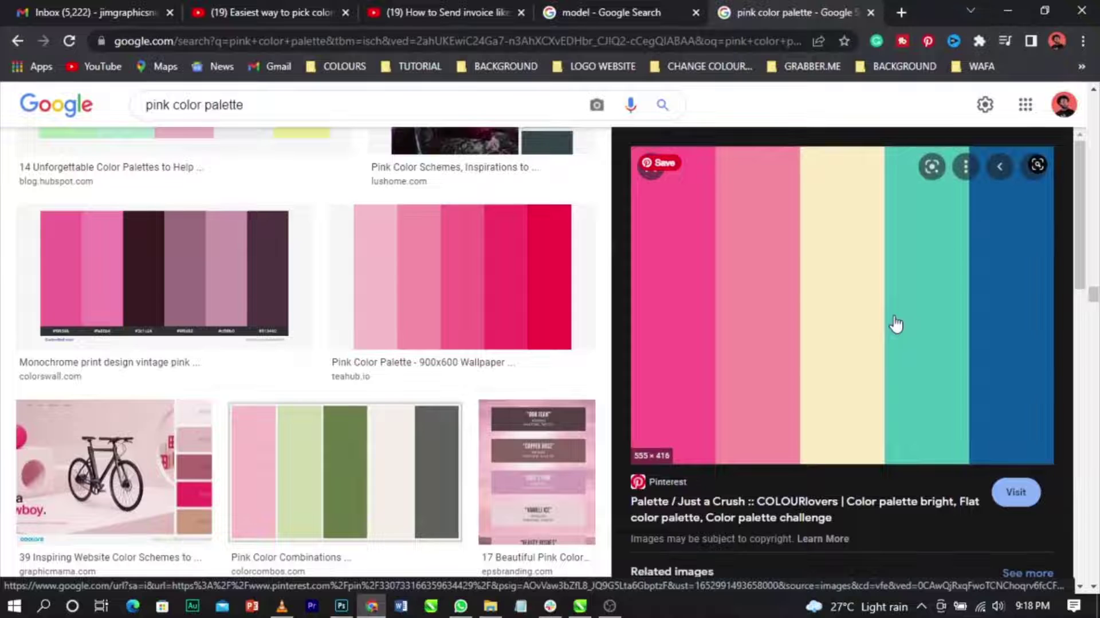
right_click(896, 325)
left_click(933, 211)
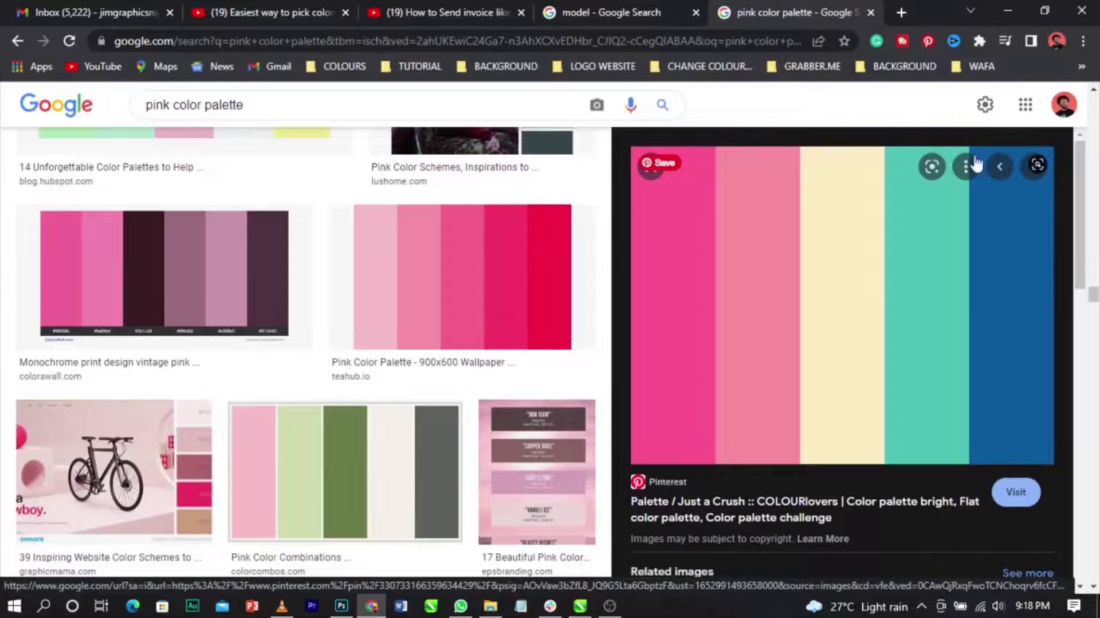
Switch to CorelDRAW, paste the "Just a Crush" palette, scale it down and place it to the left of the page
left_click(1007, 11)
key("ctrl+v")
left_click_drag(647, 237, 575, 291)
left_click_drag(511, 344, 369, 318)
left_click_drag(317, 209, 802, 459)
left_click(467, 281)
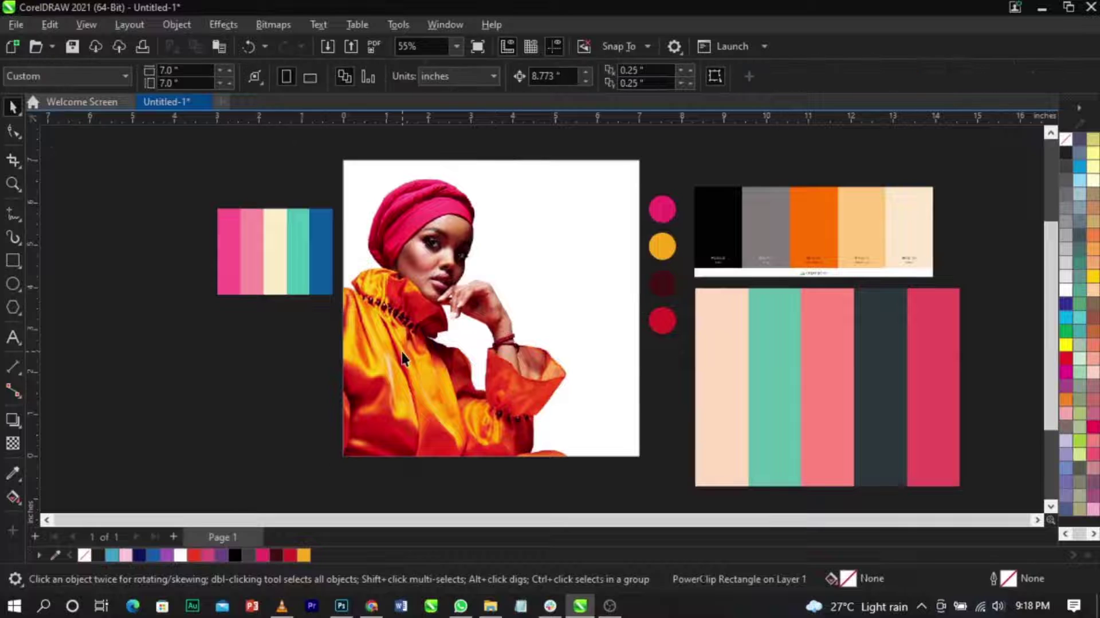
left_click(289, 345)
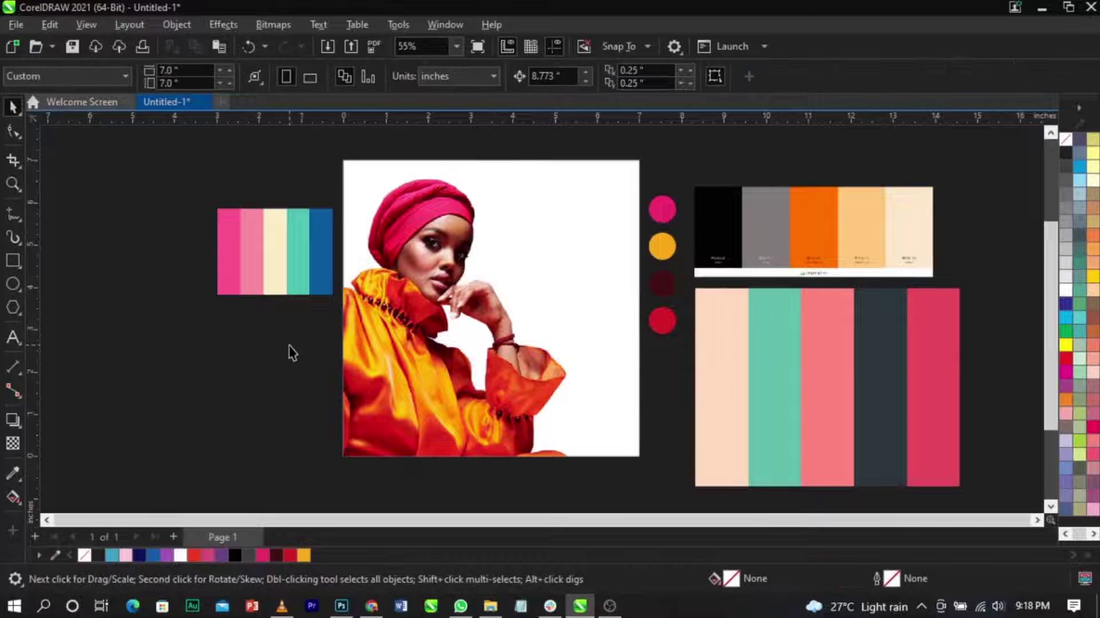
Sample black from the orange palette image with the Color Eyedropper, apply it to the photo background and inspect the look
left_click(11, 475)
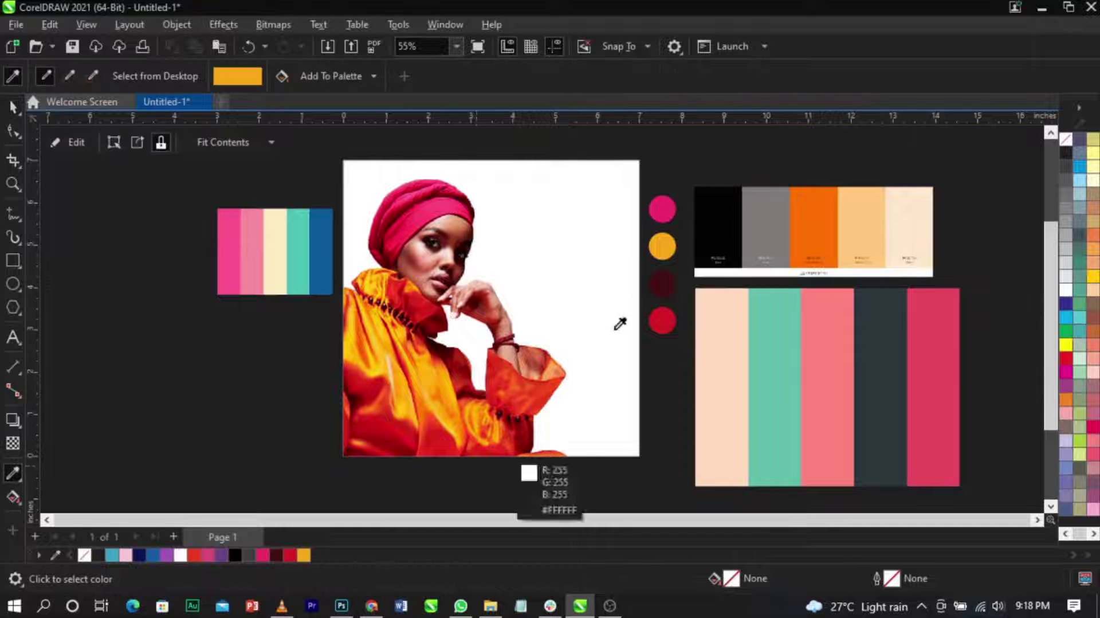
left_click(732, 235)
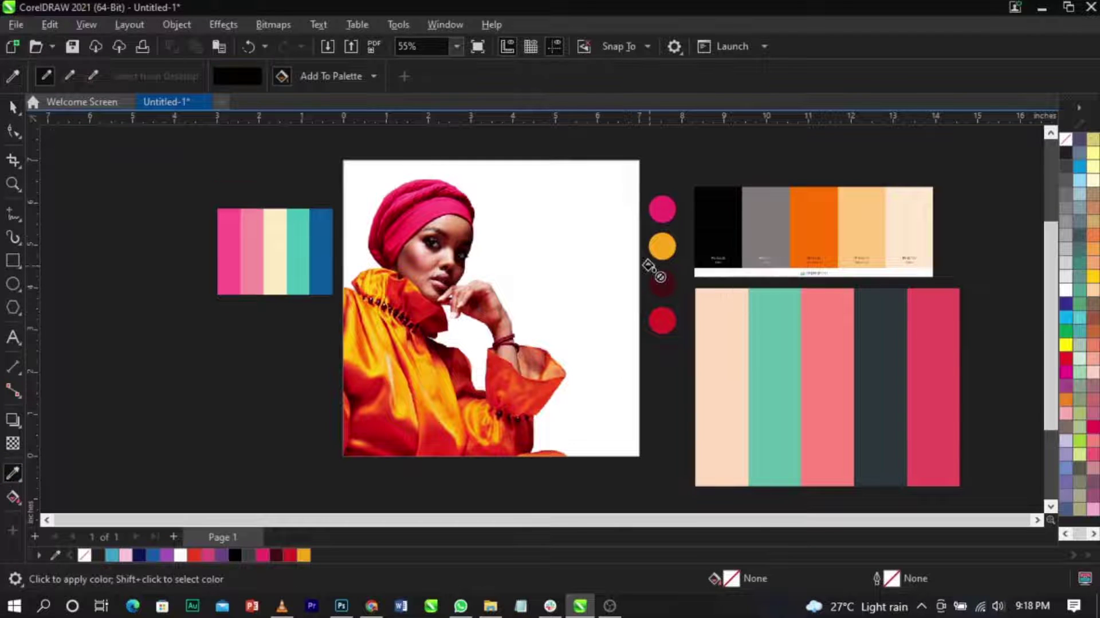
left_click(610, 256)
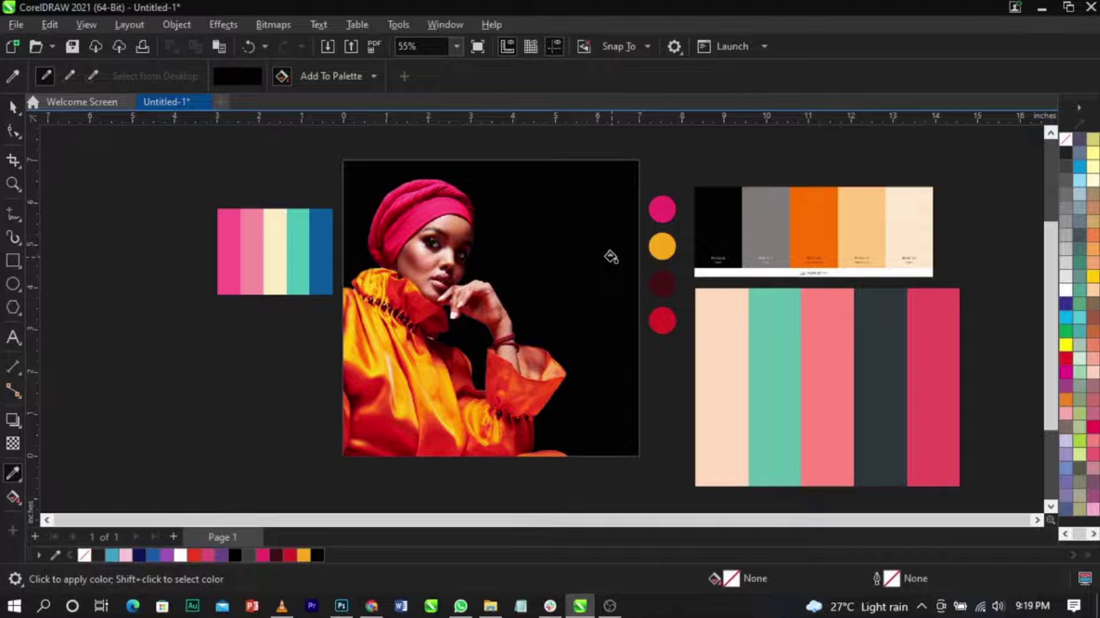
key("space")
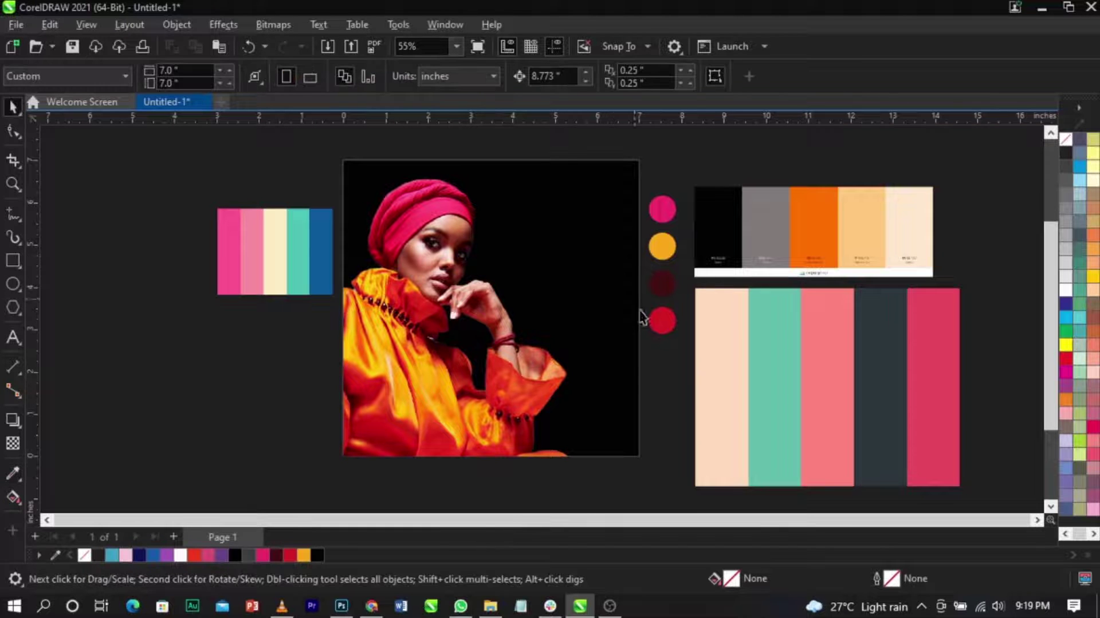
left_click(658, 388)
scroll(550, 343, "up", 3)
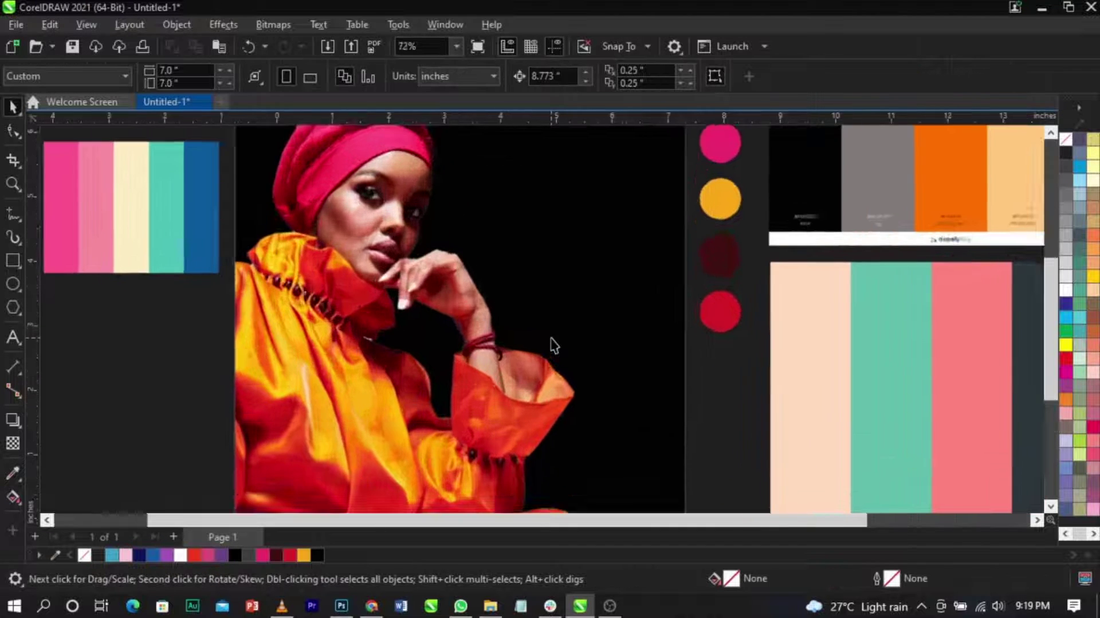
scroll(497, 271, "down", 2)
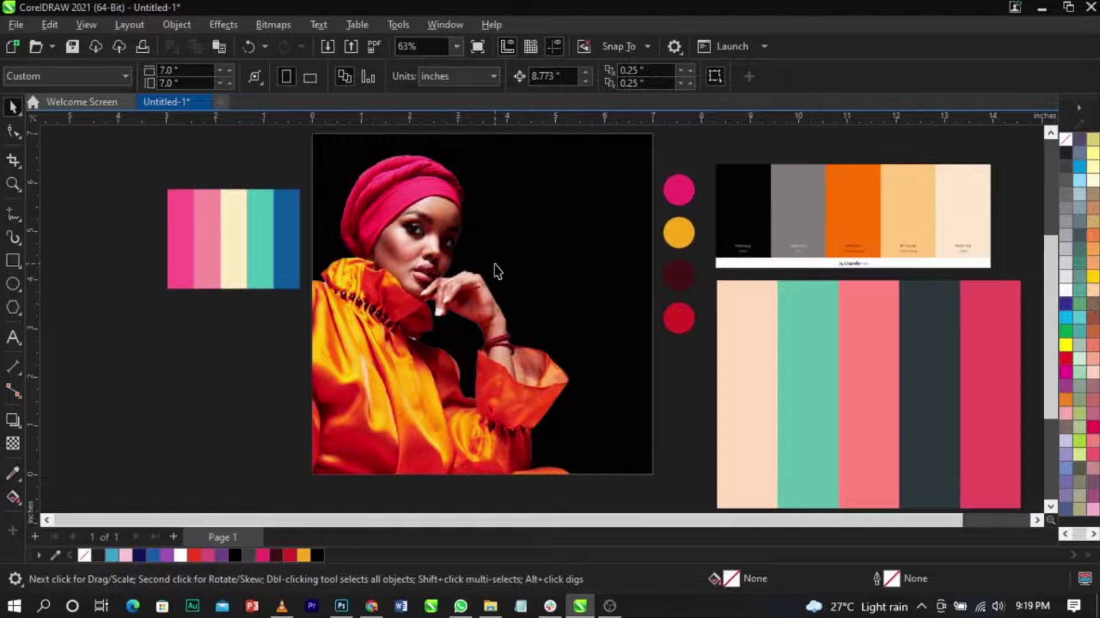
scroll(497, 272, "down", 1)
scroll(479, 209, "up", 1)
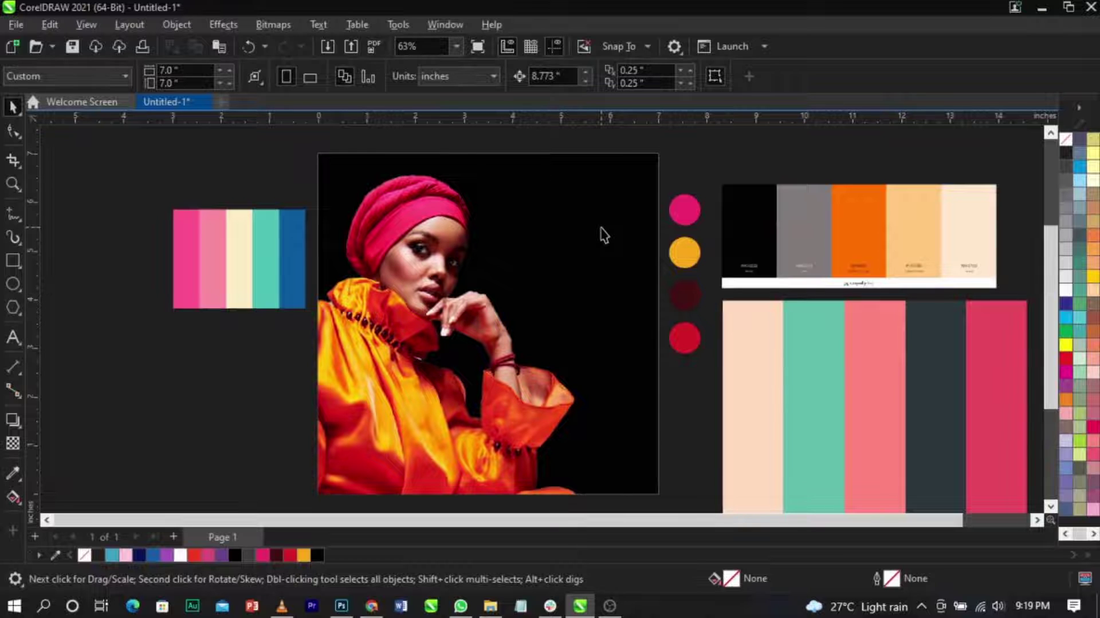
Sample the teal green from the "La La La" palette and apply it to the background behind the woman
left_click(626, 326)
left_click(685, 403)
left_click(19, 472)
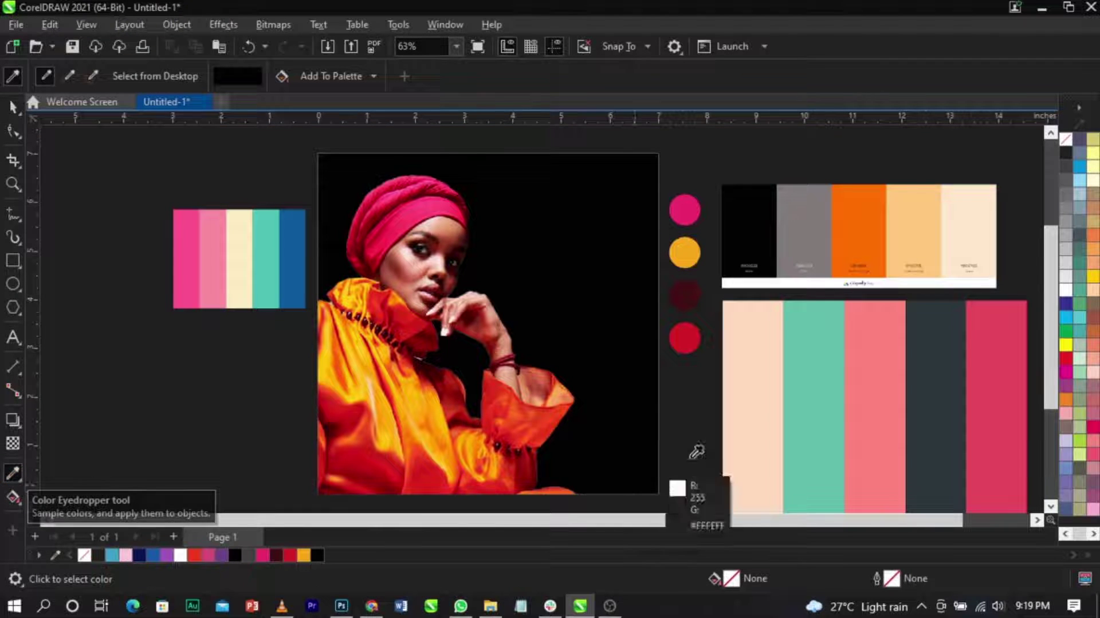
left_click(829, 385)
left_click(618, 305)
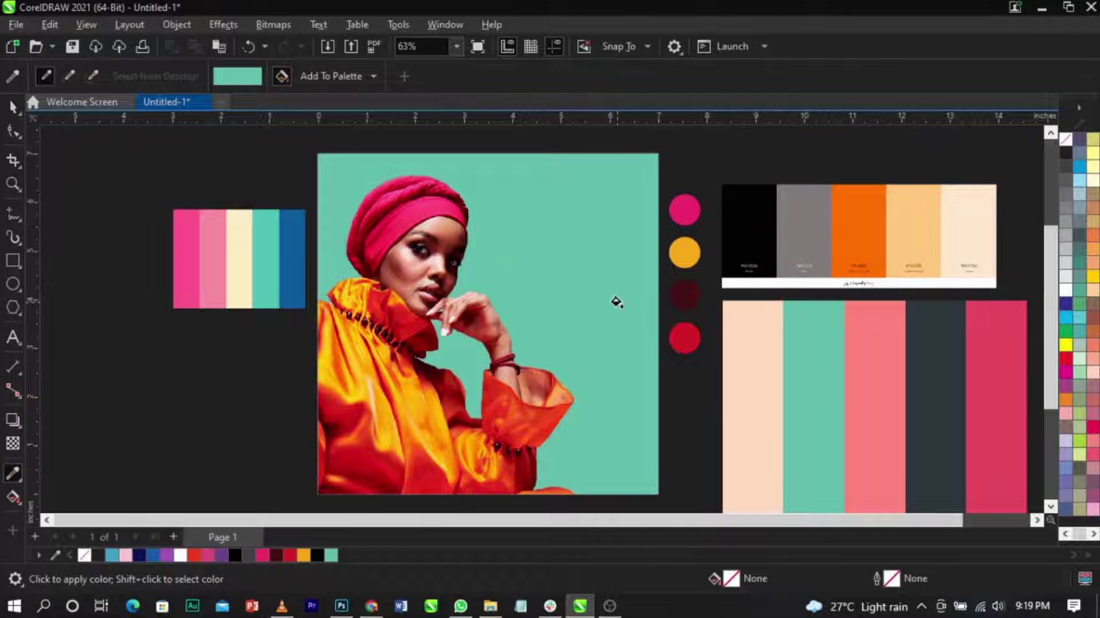
key("space")
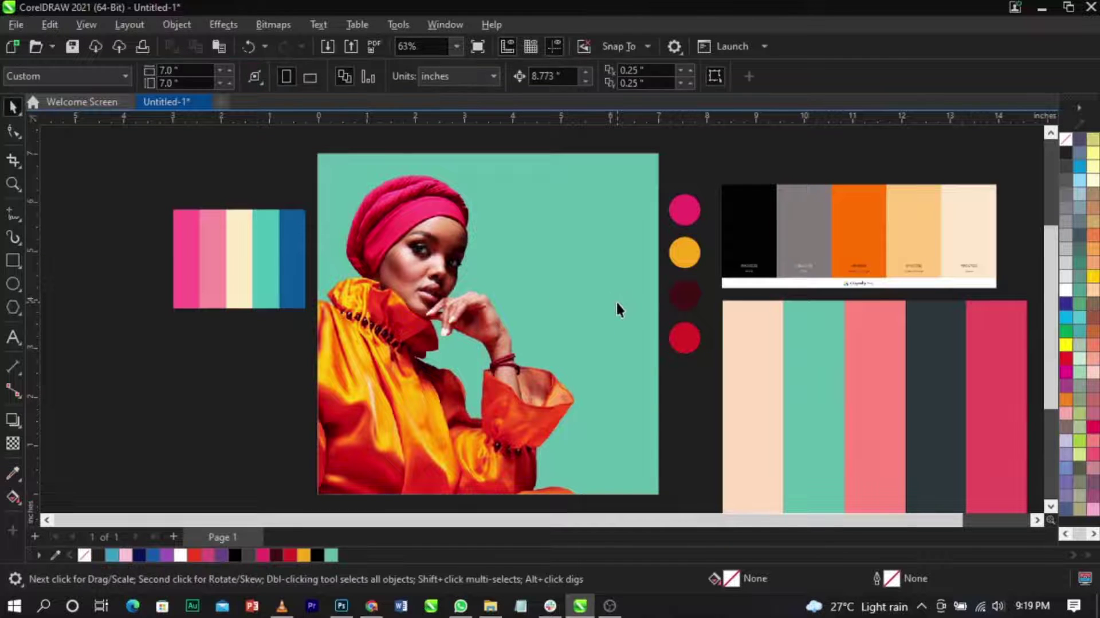
Add the text "Nike" to the right of the woman's face and enlarge it to about 108 pt
left_click(12, 337)
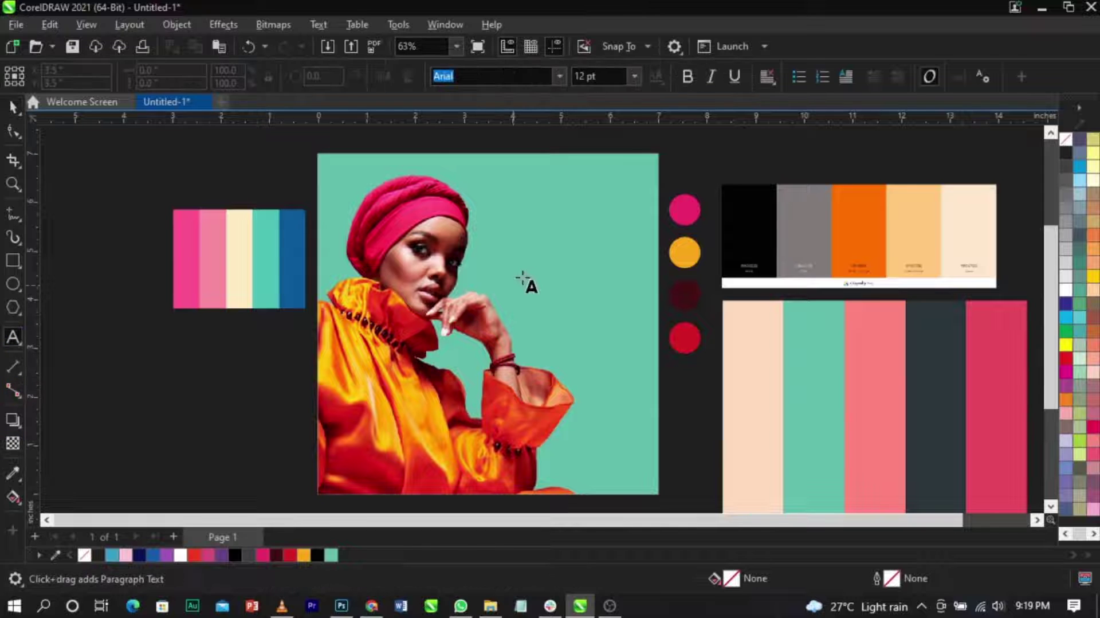
left_click(526, 273)
type("Nike")
key("ctrl+space")
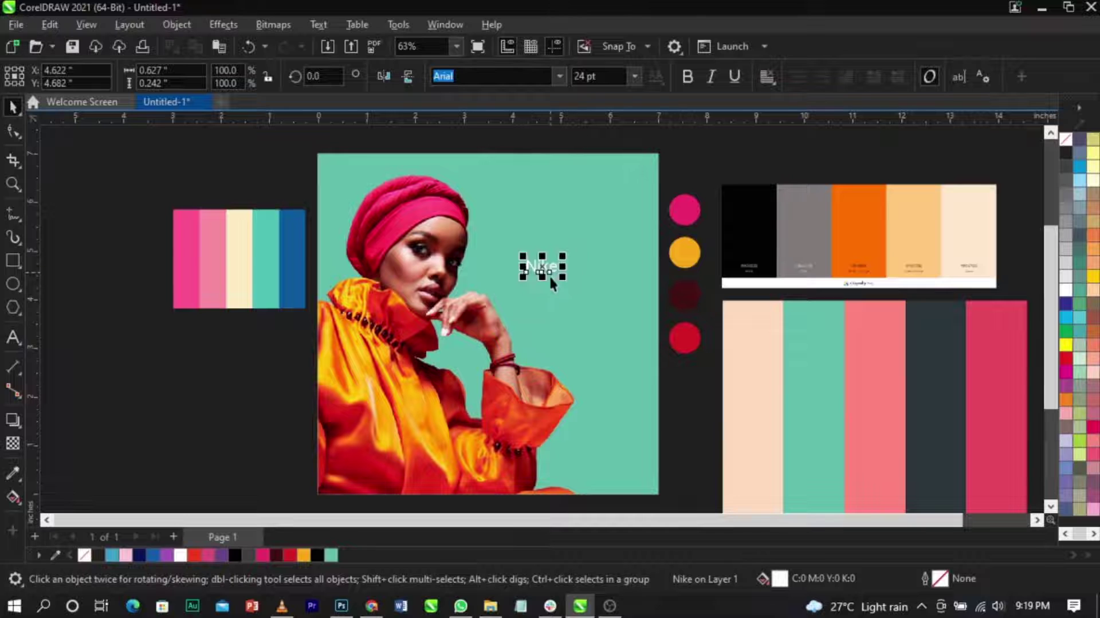
left_click_drag(562, 279, 628, 277)
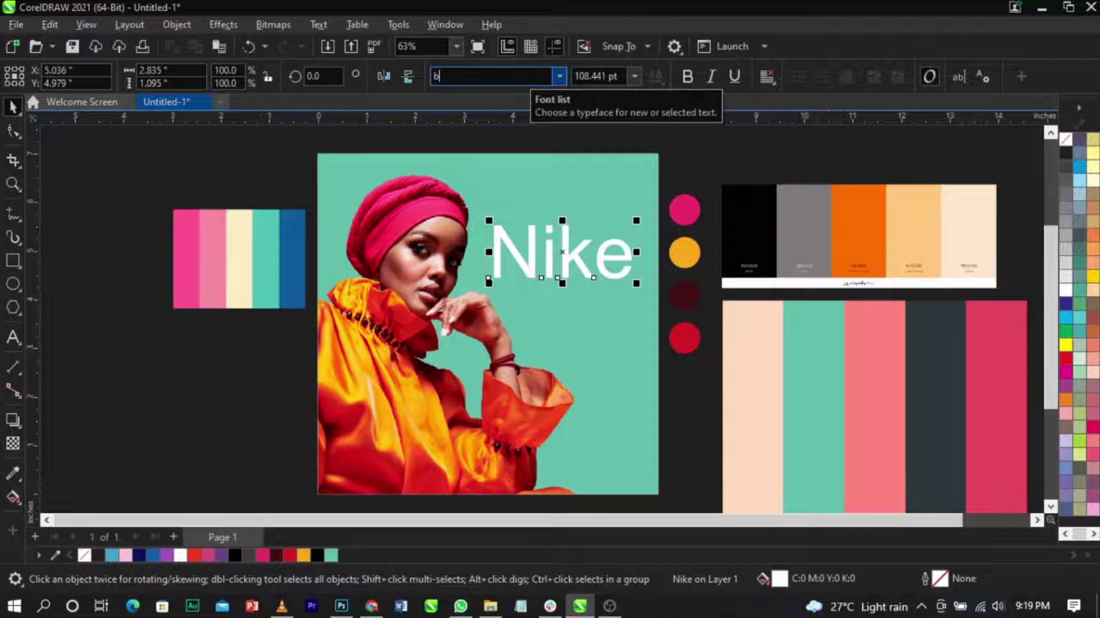
Try the Blue July font on the "Nike" text and preview the fonts following it, down to Book Antiqua
type("lue July")
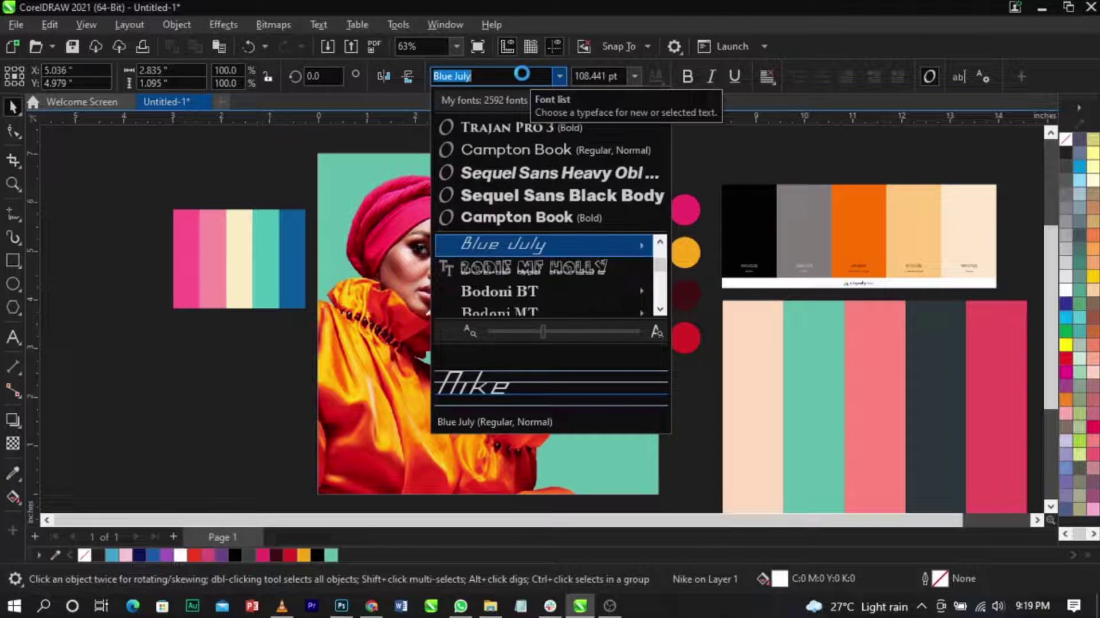
key("Down")
key("Down")
key("Down")
key("Down")
key("Down")
key("Down")
key("Down")
key("Down")
key("Down")
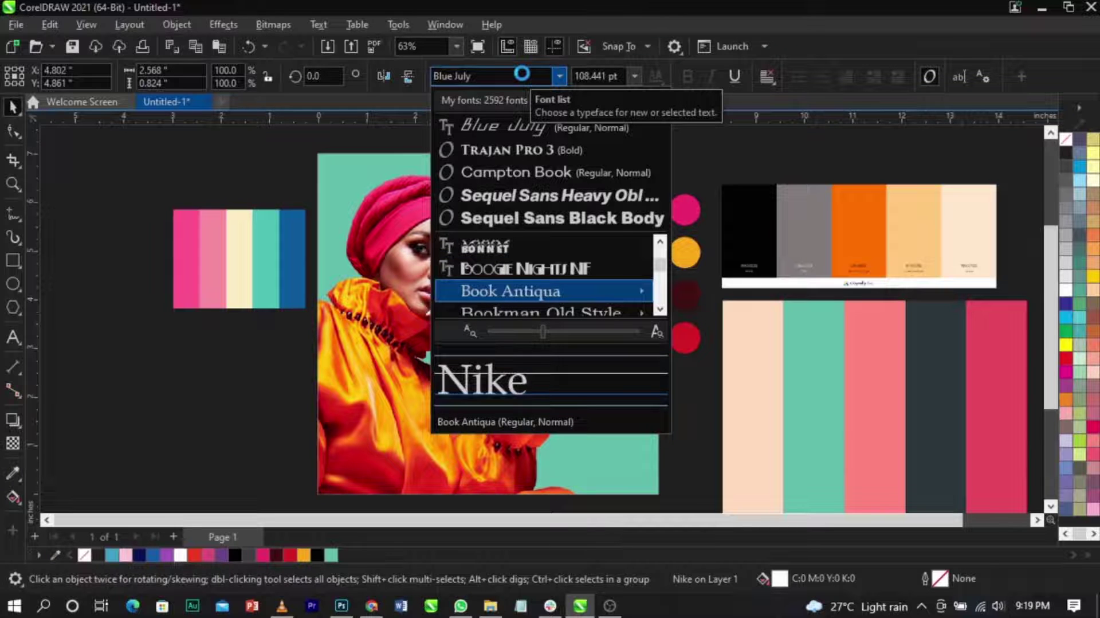
Set the "Nike" text's font to Pink Blue, enlarge it to about 131 pt and position it beside the face
triple_click(521, 73)
type("pink ")
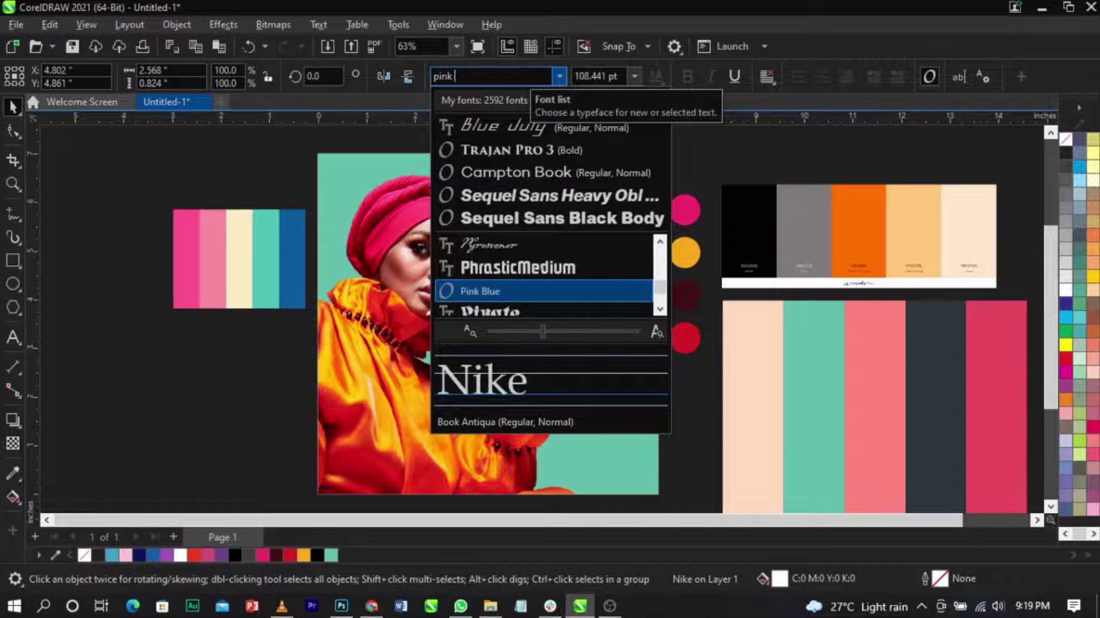
type("b")
key("Return")
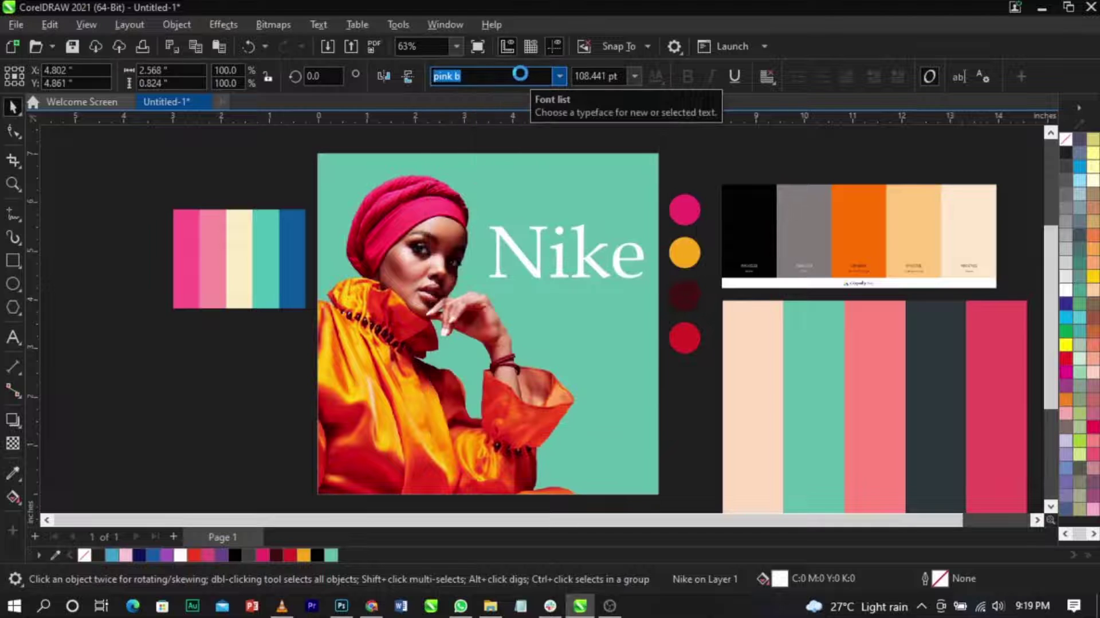
mouse_move(621, 285)
left_mouse_down()
mouse_move(650, 309)
mouse_move(611, 275)
left_mouse_up()
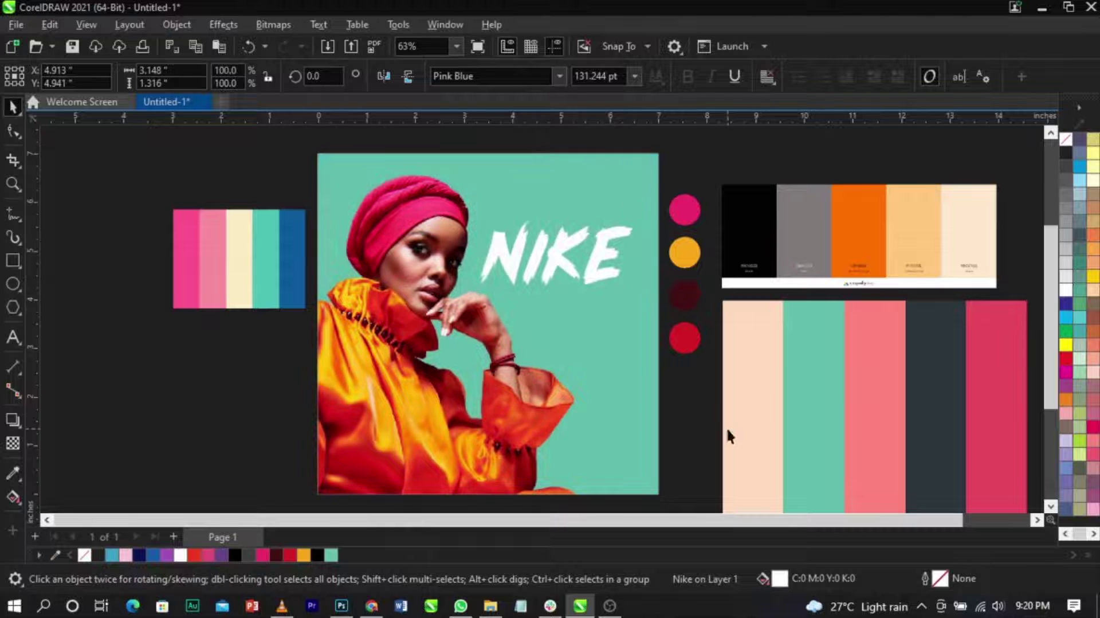
Sample the orange from the black, grey and orange palette and apply it to the background behind the woman
left_click(730, 437)
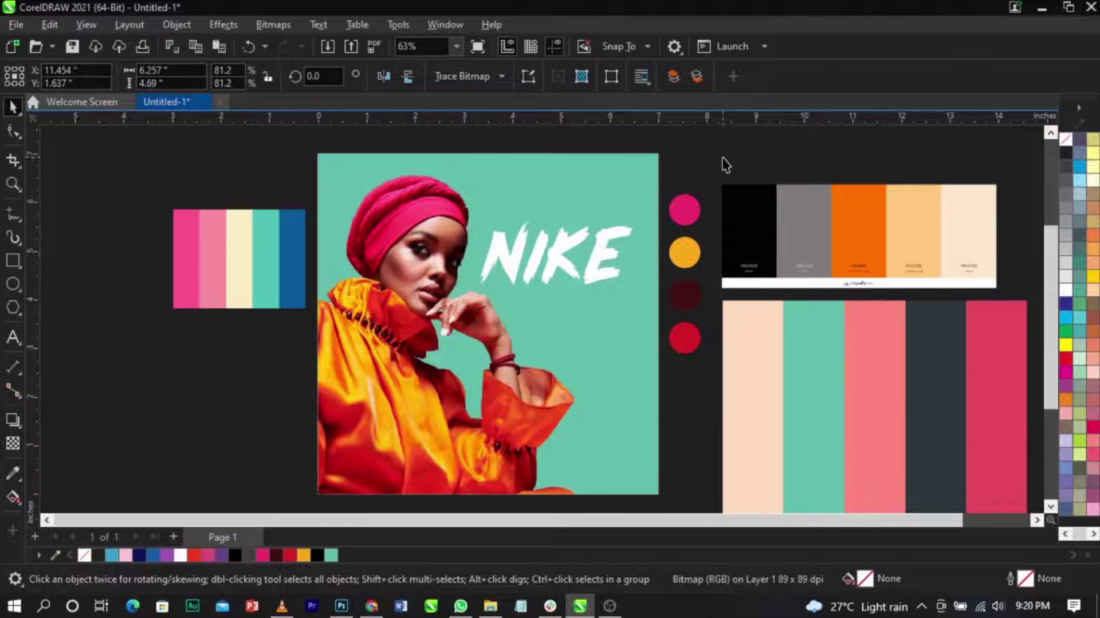
left_click(630, 201)
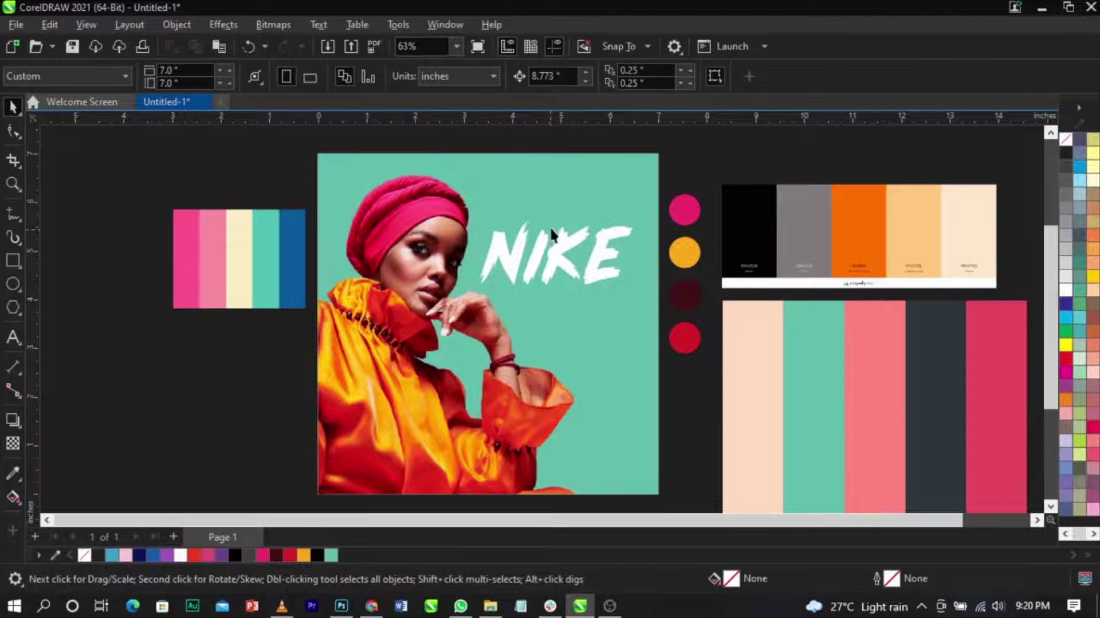
left_click(14, 471)
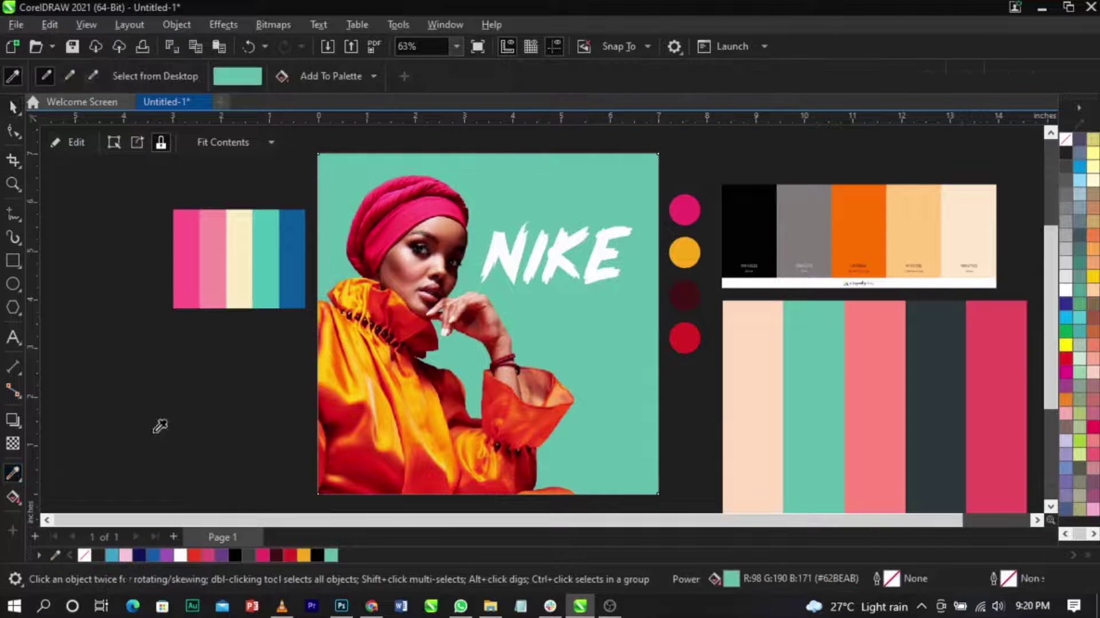
left_click(870, 237)
left_click(621, 187)
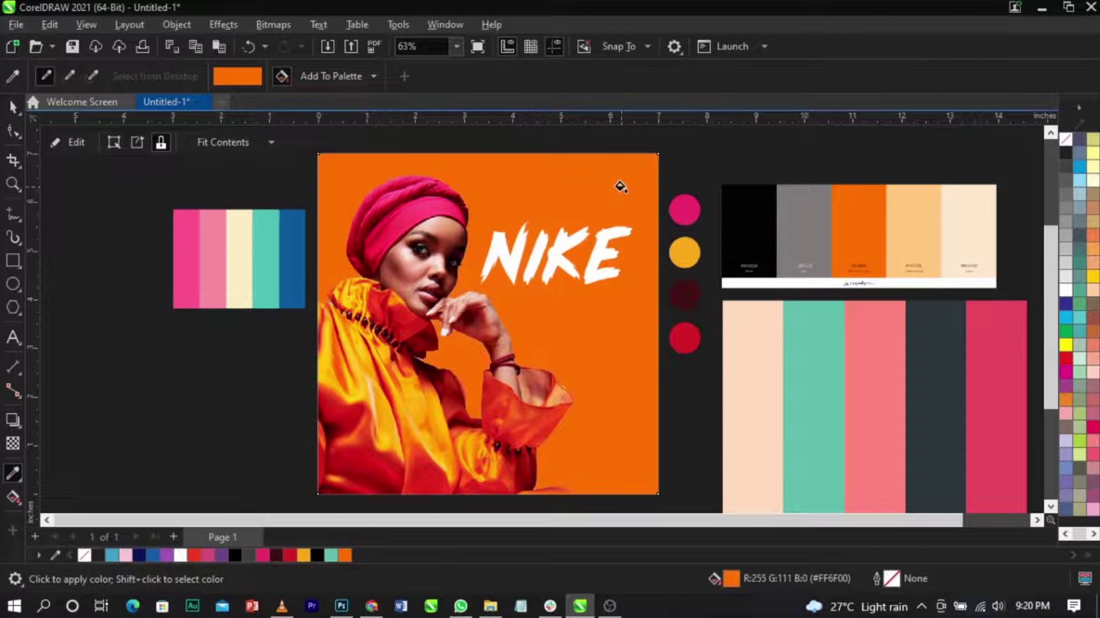
Try the dark slate from the peach, teal and crimson palette as the background behind the woman
key("space")
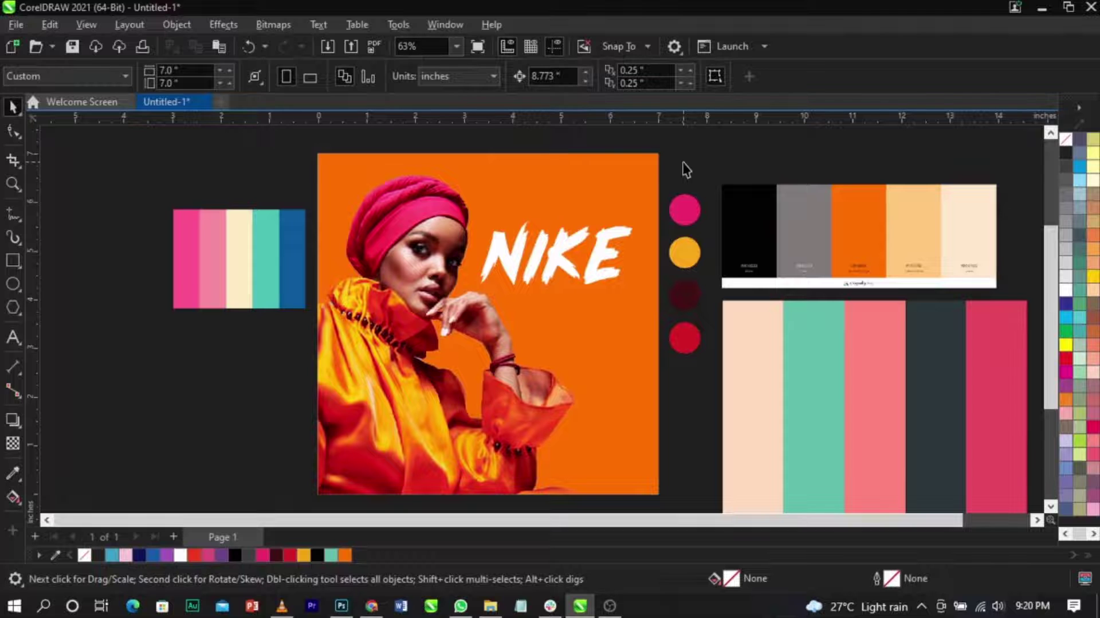
left_click(13, 473)
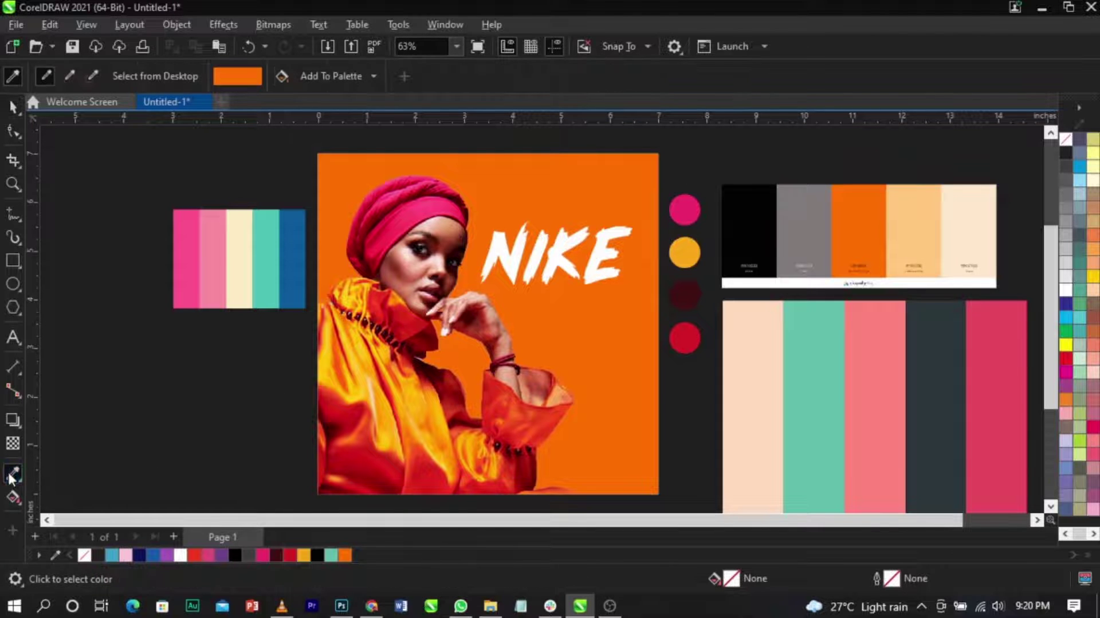
left_click(949, 372)
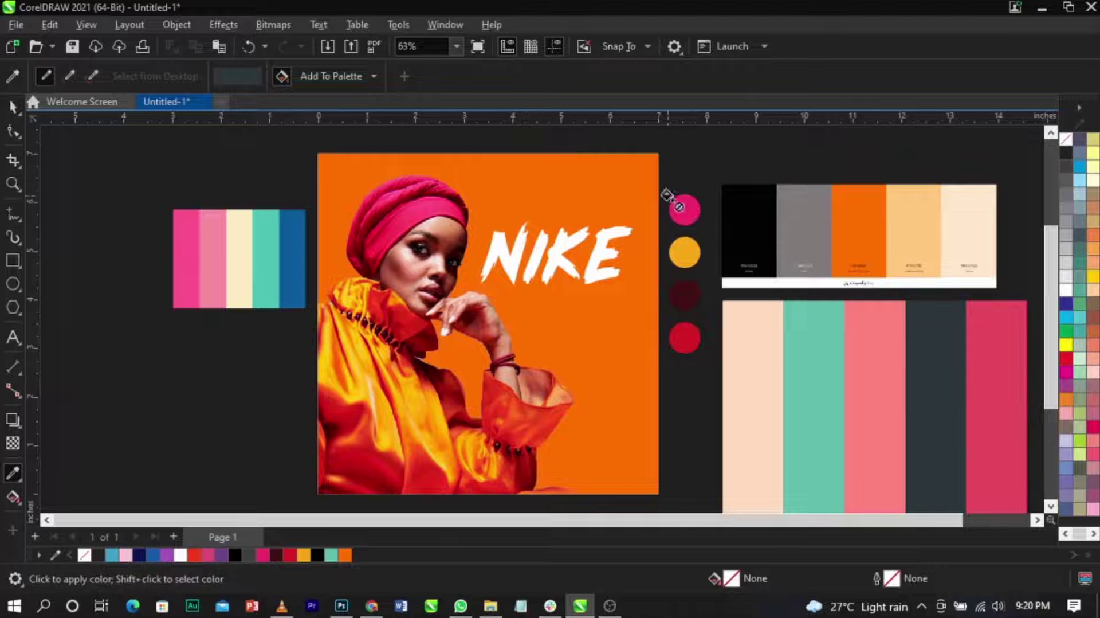
left_click(629, 170)
scroll(445, 305, "up", 2)
scroll(445, 305, "down", 2)
key("space")
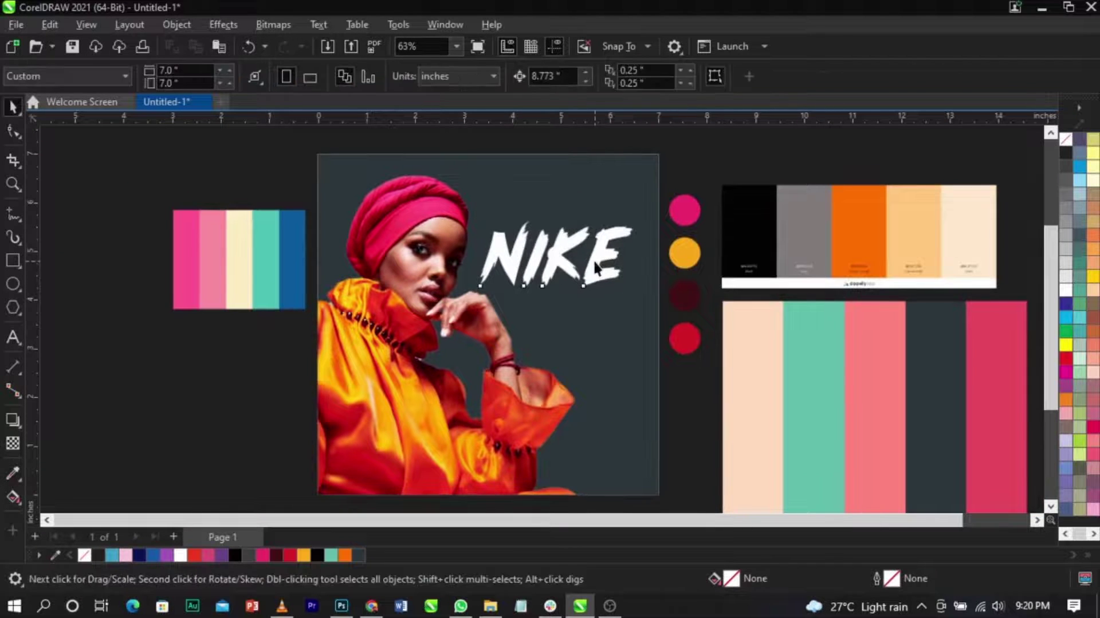
Try red and yellow-orange on the "Nike" text and nudge the yellow-orange version slightly up and sideways
left_click(593, 261)
left_click(195, 554)
left_click(663, 282)
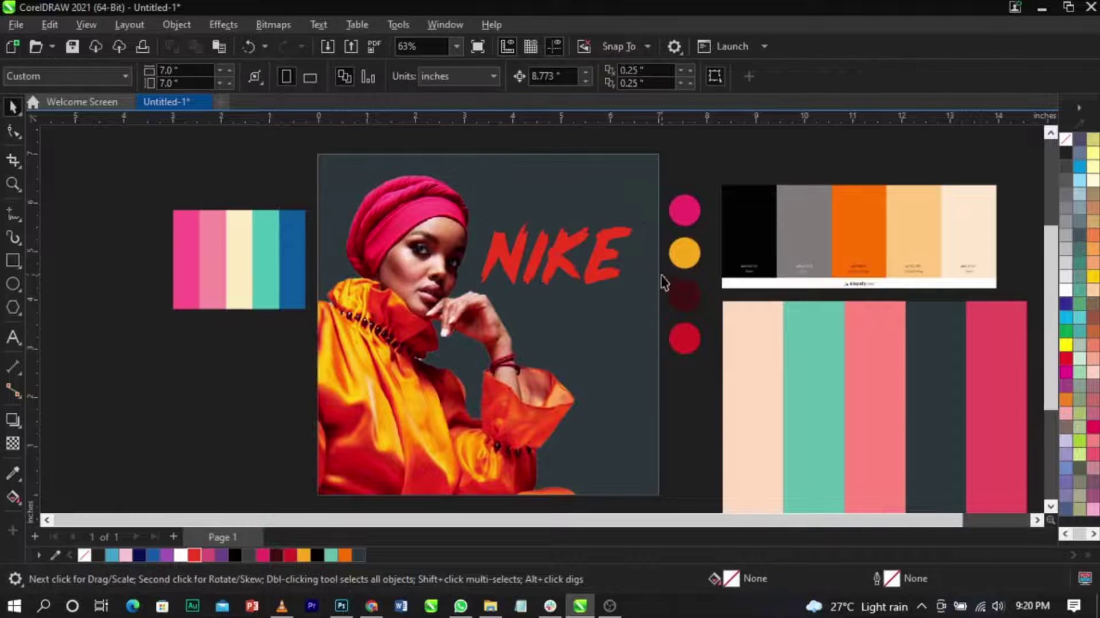
key("ctrl+z")
left_click(304, 555)
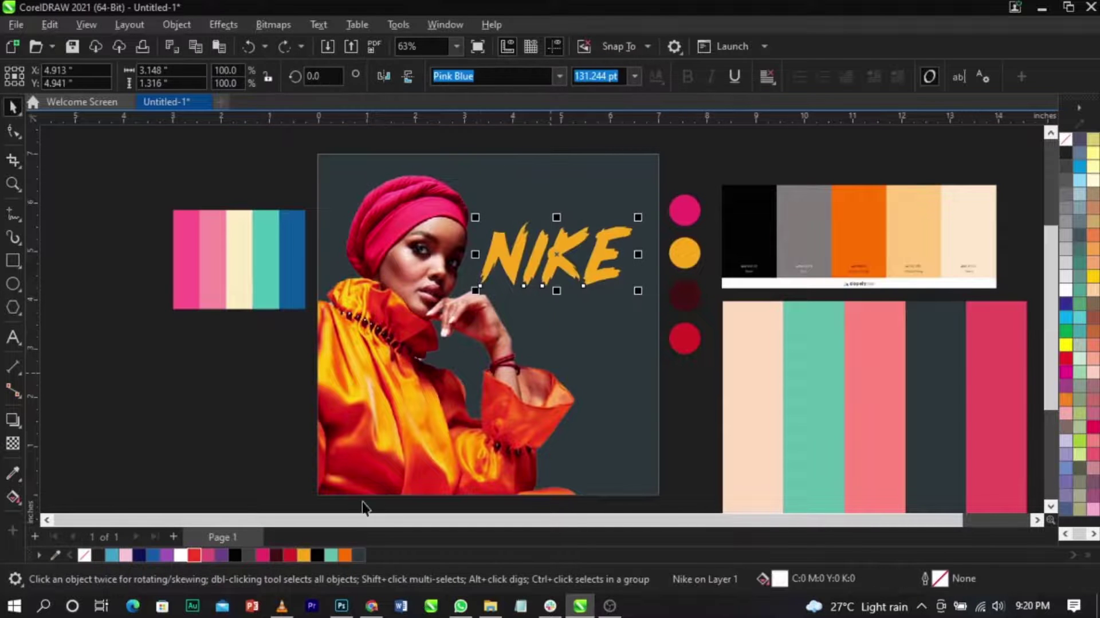
left_click_drag(557, 285, 563, 268)
left_click(240, 387)
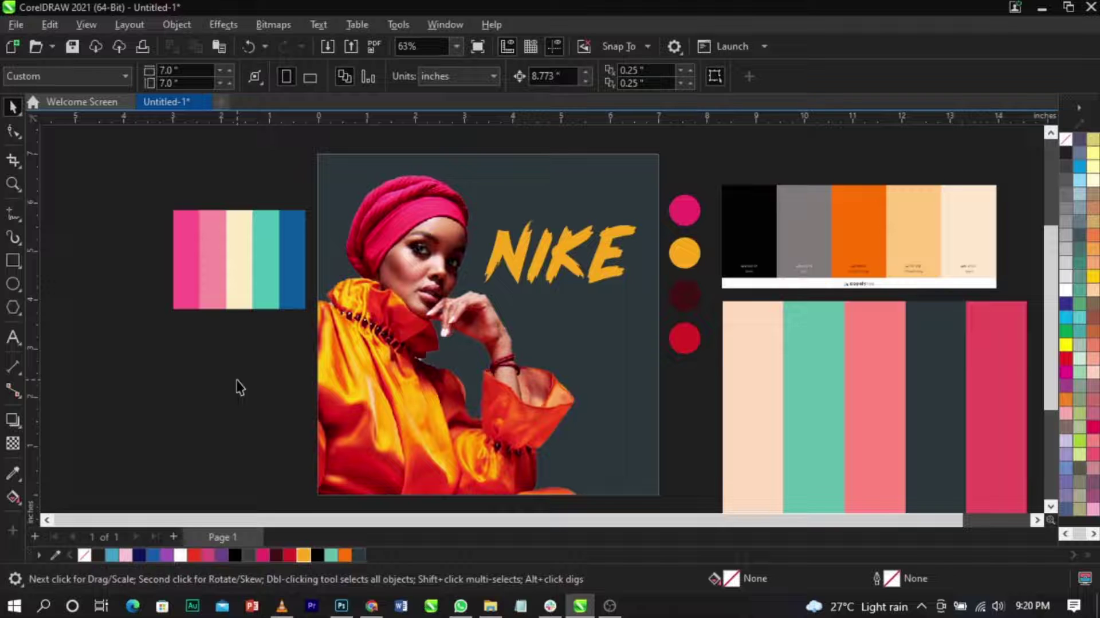
Undo the recolouring and move of the "Nike" text together with the dark slate background
key("ctrl+z")
key("ctrl+z")
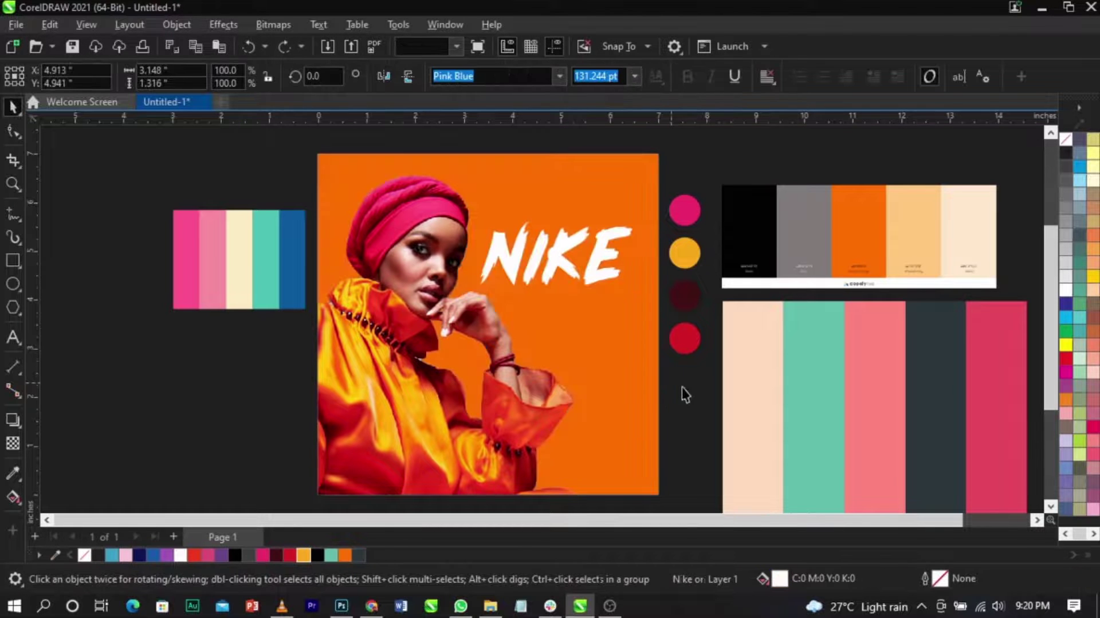
left_click(679, 393)
left_click(638, 373)
left_click(679, 392)
left_click(630, 380)
left_click(711, 404)
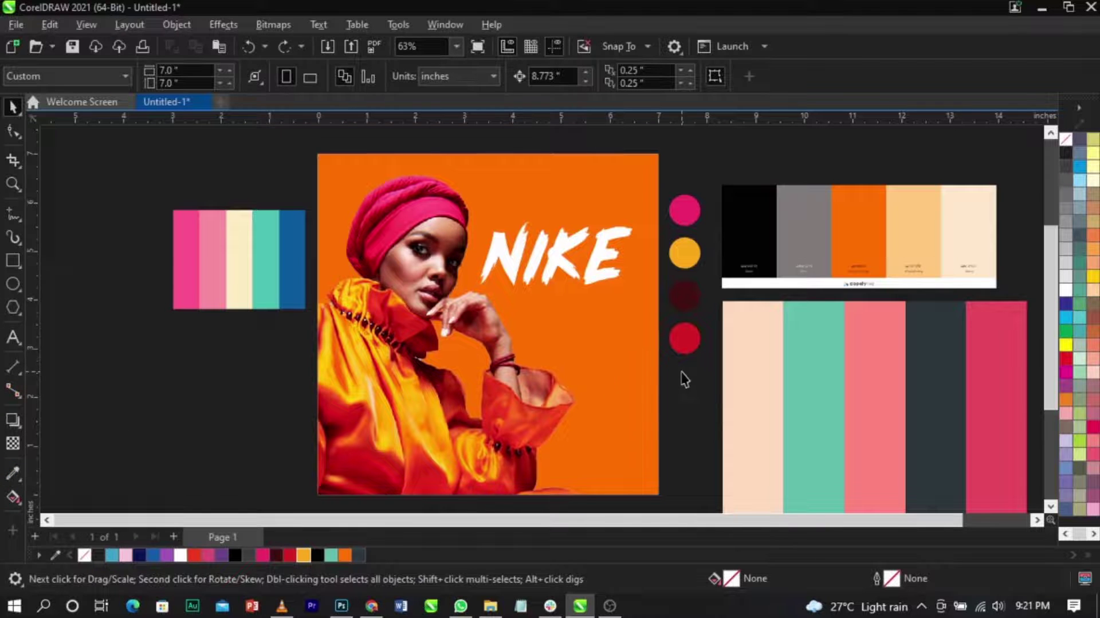
left_click(659, 393)
left_click(163, 400)
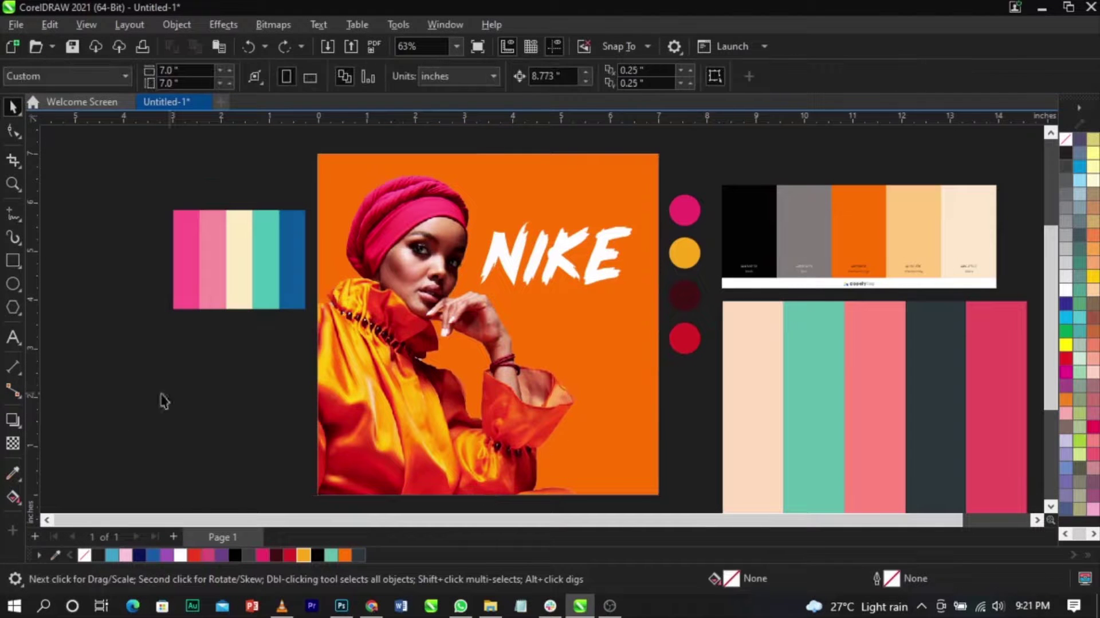
Sample the crimson from the peach, teal and slate palette and apply it to the background behind the woman
left_click(15, 474)
left_click(1014, 345)
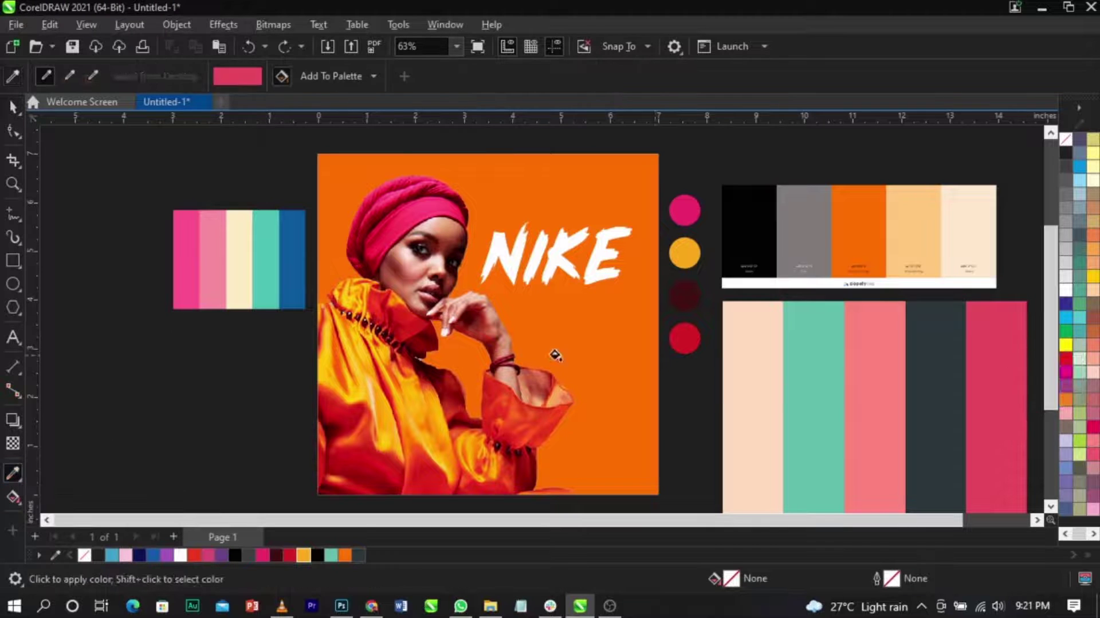
left_click(554, 356)
key("space")
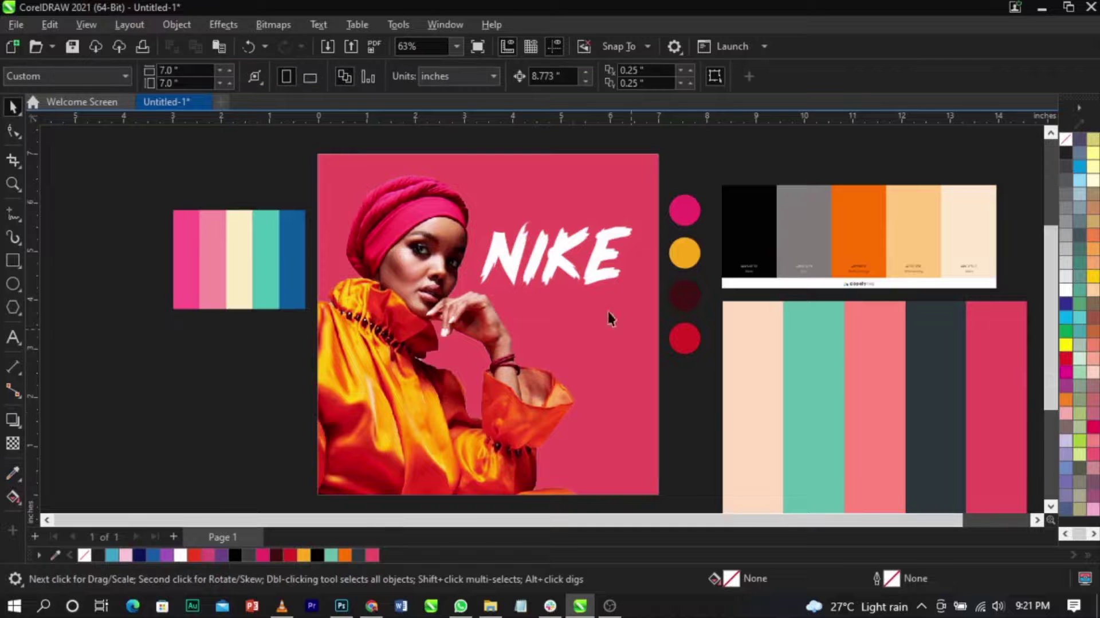
scroll(535, 247, "up", 3)
scroll(535, 247, "down", 2)
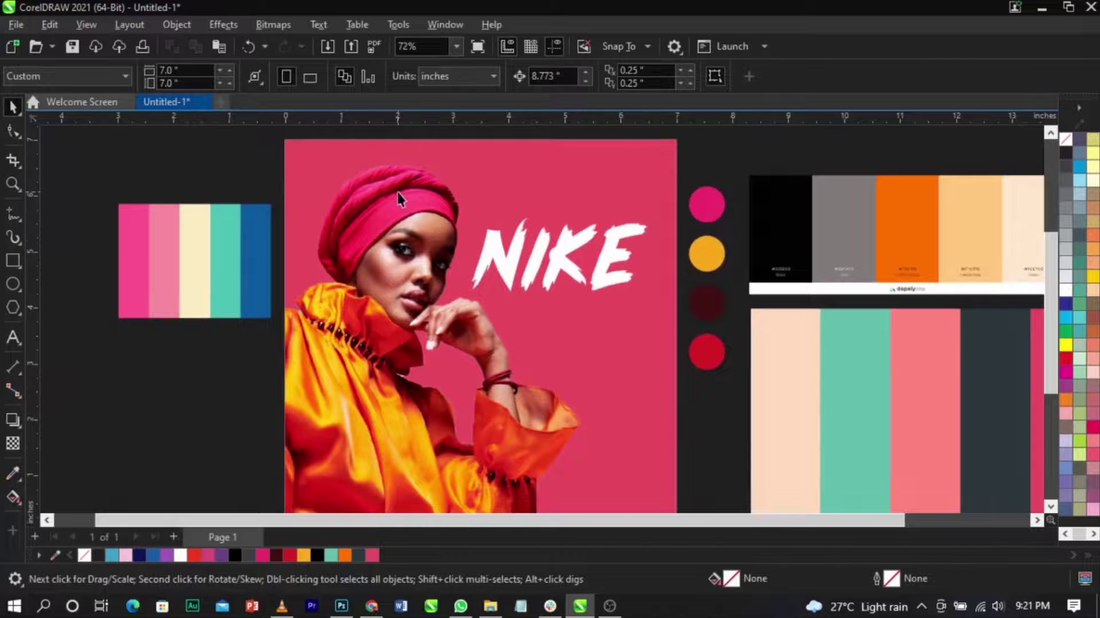
scroll(453, 235, "down", 1)
scroll(419, 284, "up", 1)
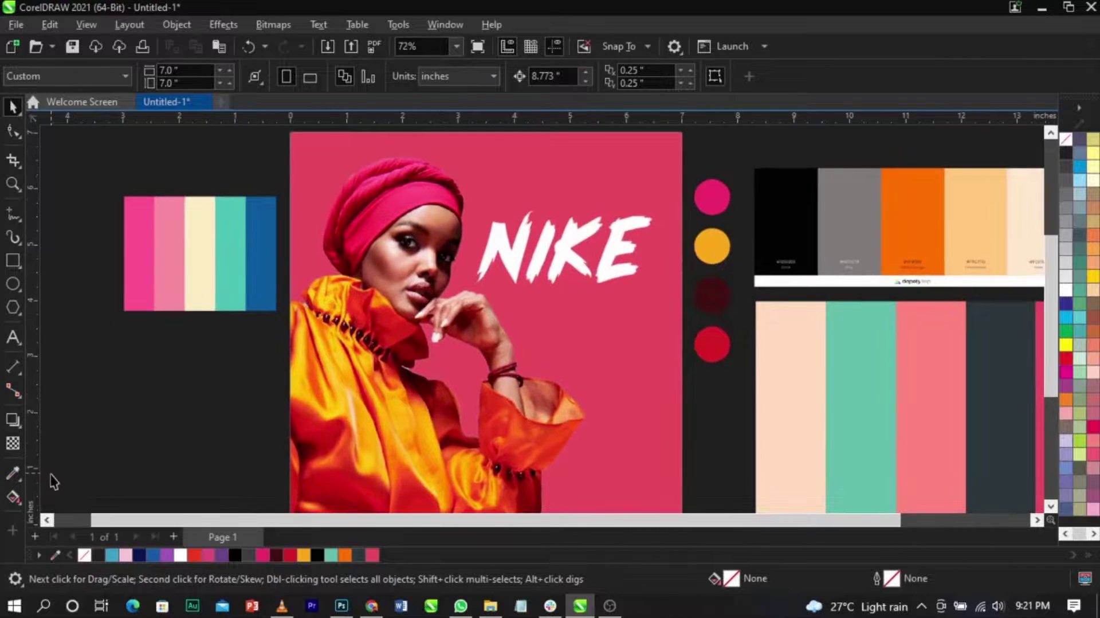
Sample the blue from the pink, cream and teal palette and apply it to the background behind the woman
left_click(13, 472)
left_click(263, 253)
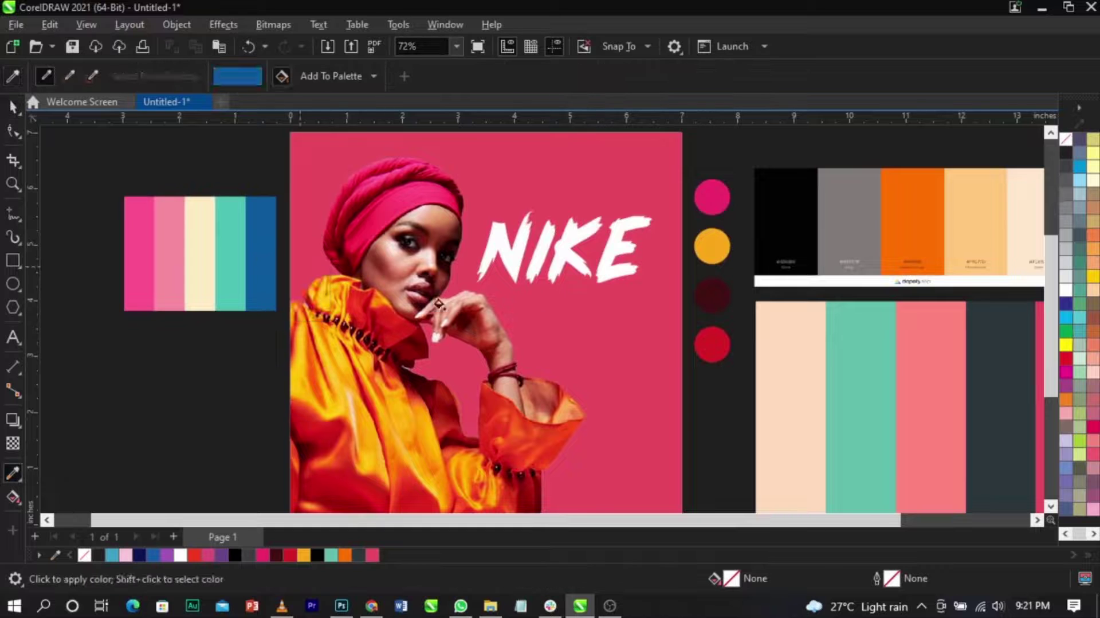
left_click(619, 337)
scroll(573, 287, "down", 2)
scroll(505, 348, "up", 1)
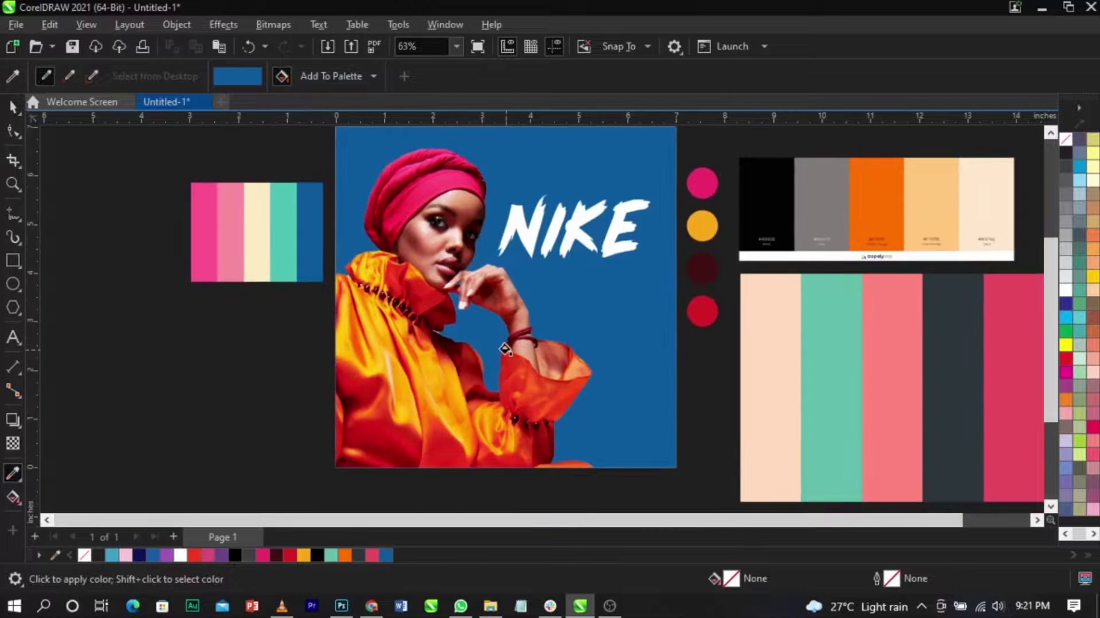
key("space")
scroll(472, 347, "up", 2)
scroll(417, 327, "down", 3)
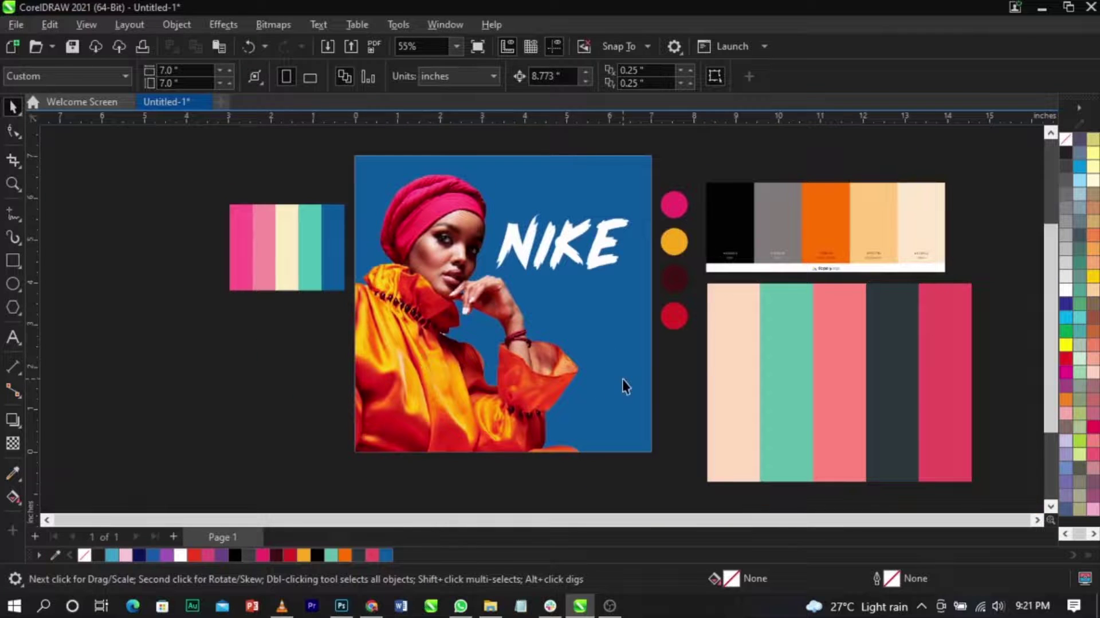
Add a diagonal fountain fill from the background's upper-right corner to its lower left, ending in the orange sampled from the black, grey and orange palette
left_click(567, 309)
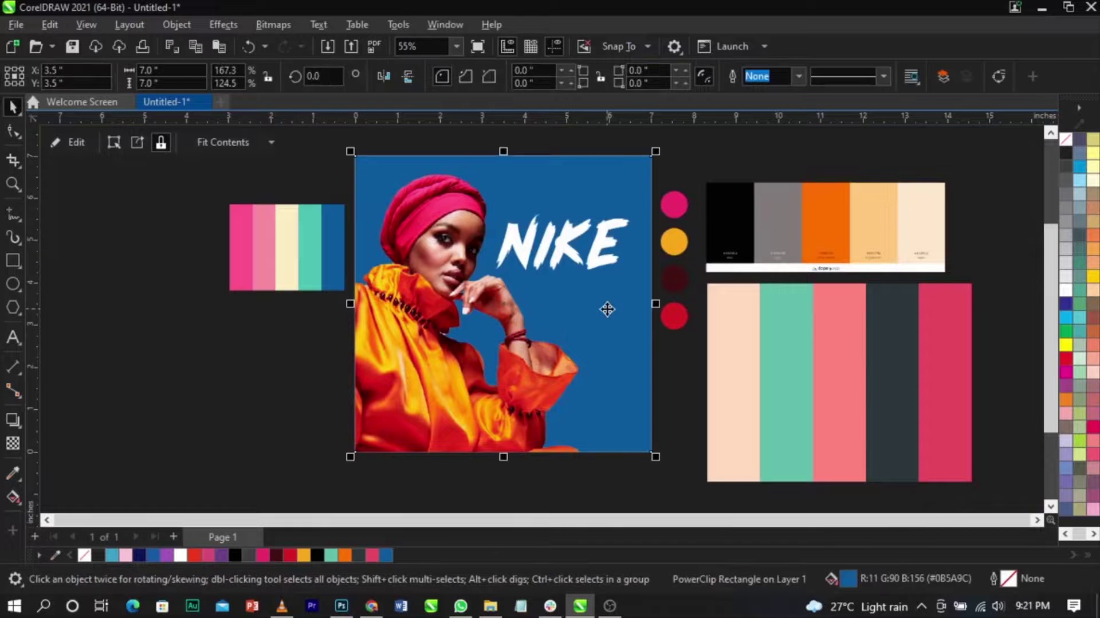
left_click(13, 496)
left_click_drag(641, 163, 408, 445)
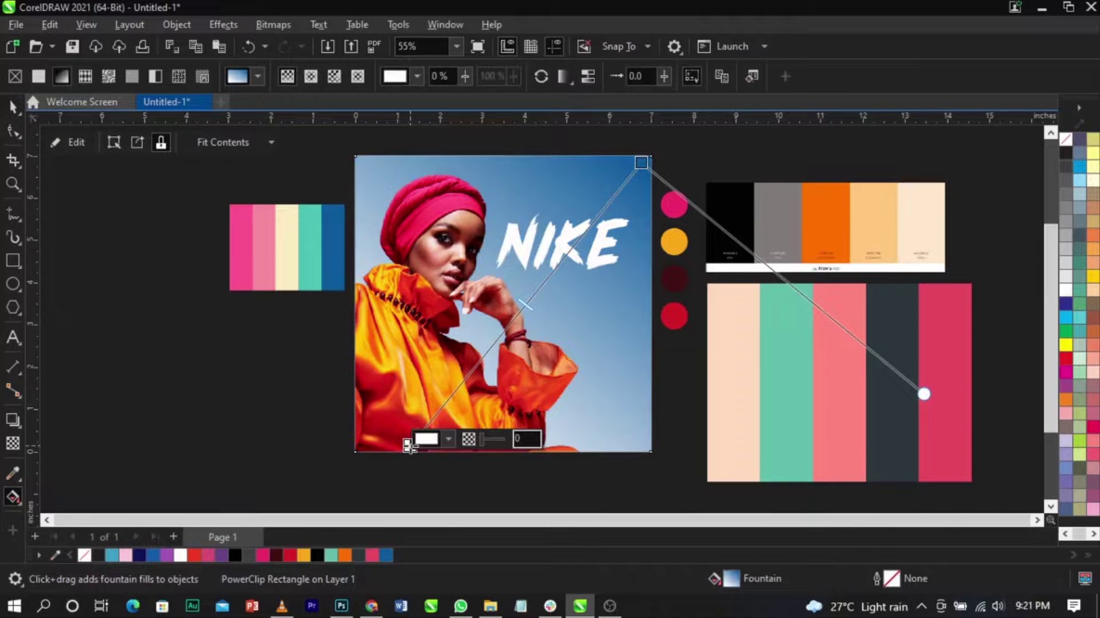
left_click(448, 439)
left_click(567, 400)
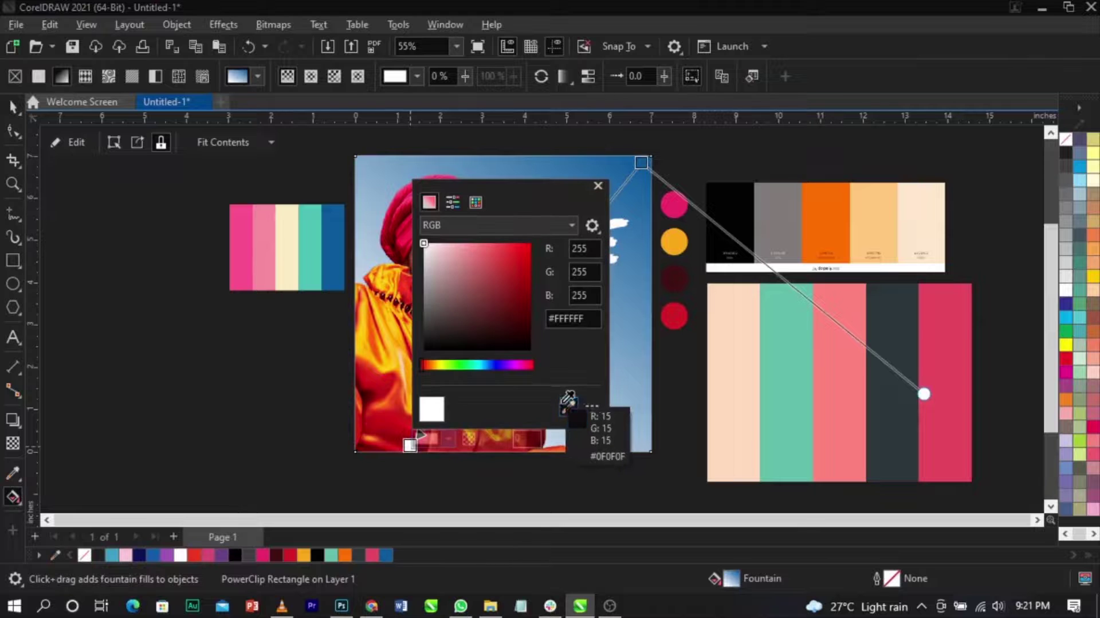
left_click(835, 224)
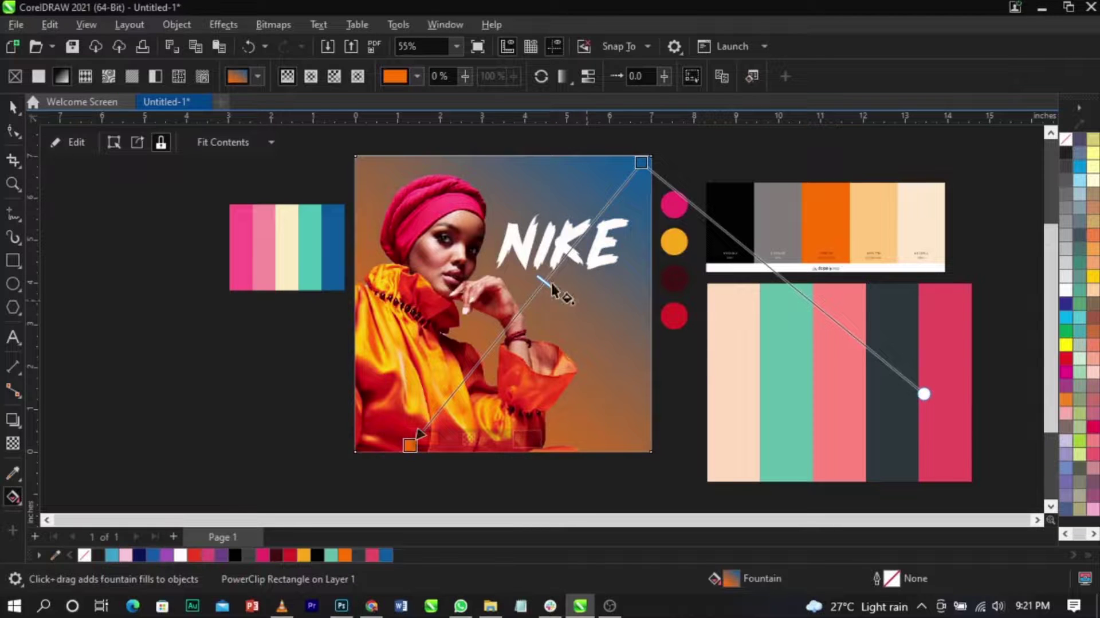
Set the upper-right colour of the background gradient to the bright pink sampled from the pink, cream and blue palette
left_click(410, 445)
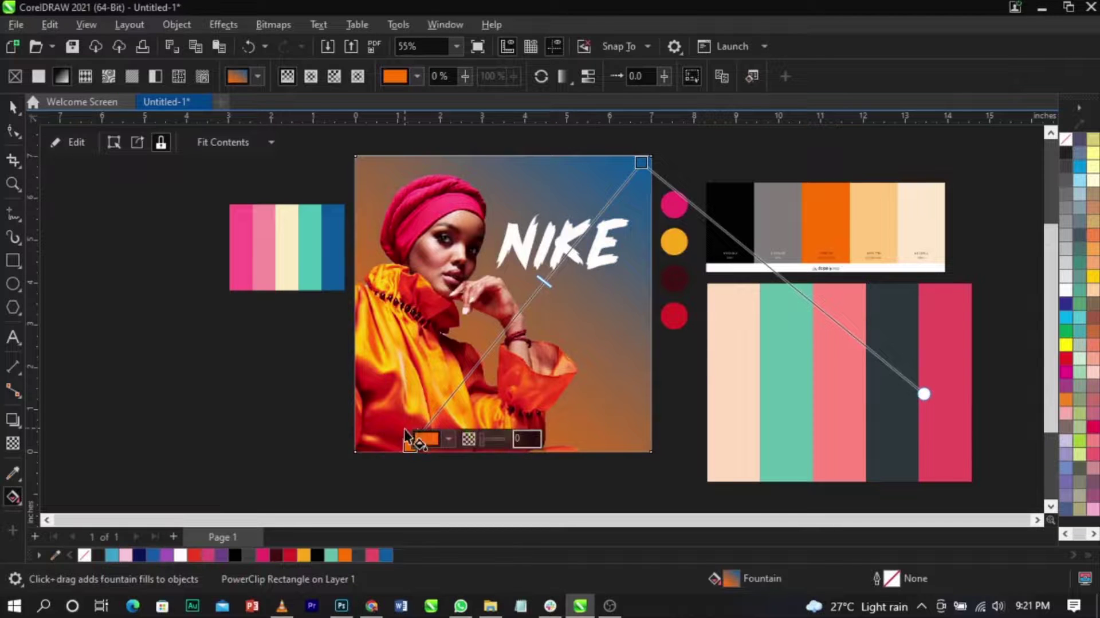
left_click(449, 439)
left_click(633, 314)
left_click(641, 163)
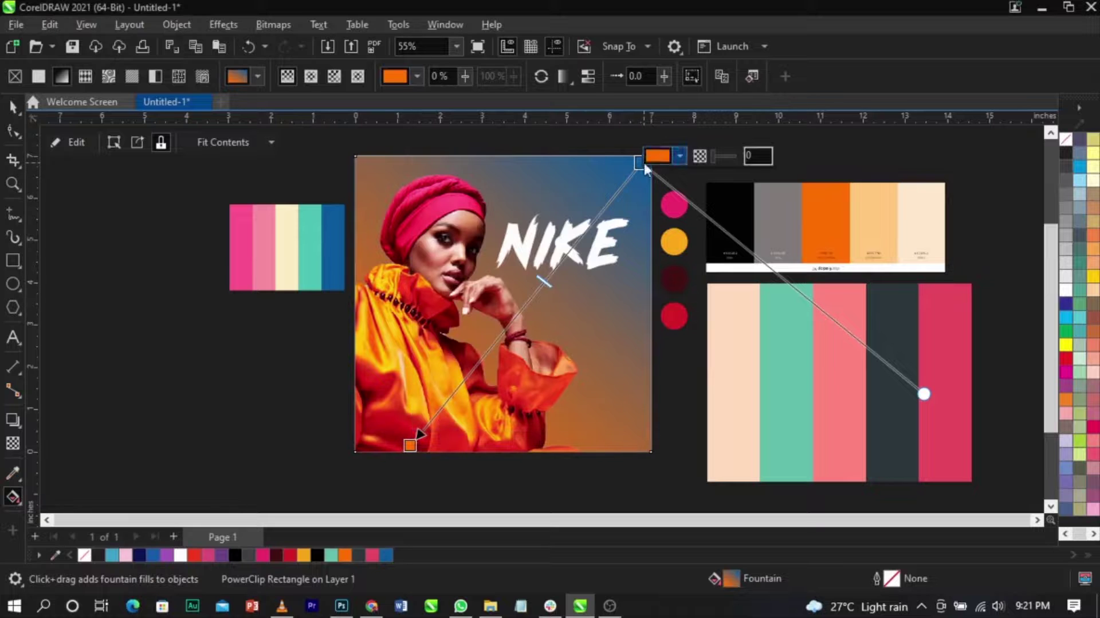
left_click(679, 157)
left_click(800, 392)
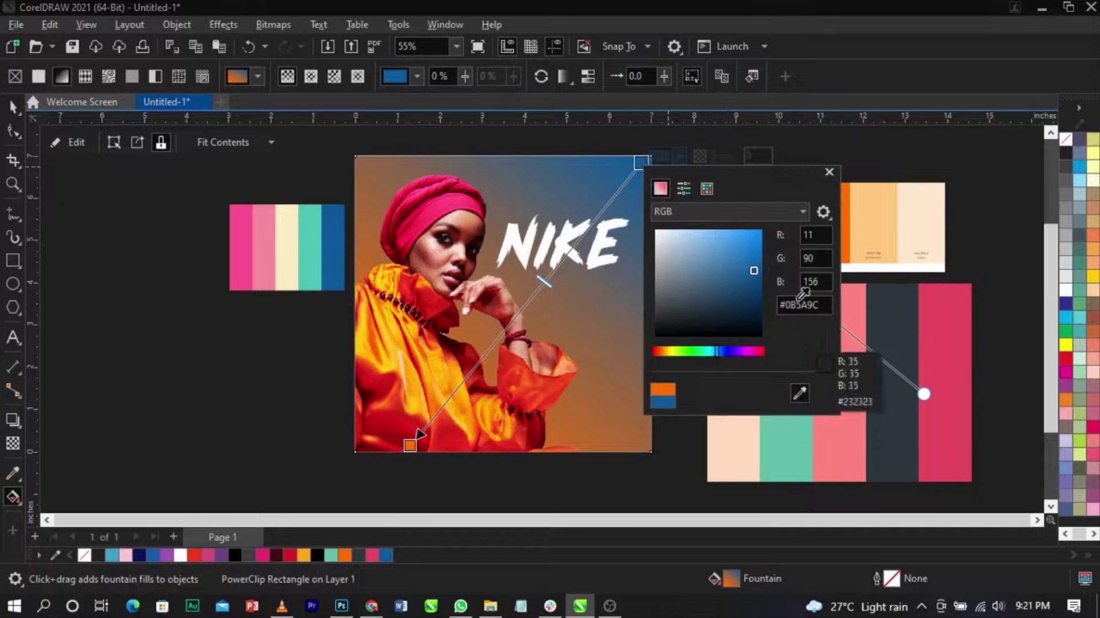
left_click(246, 252)
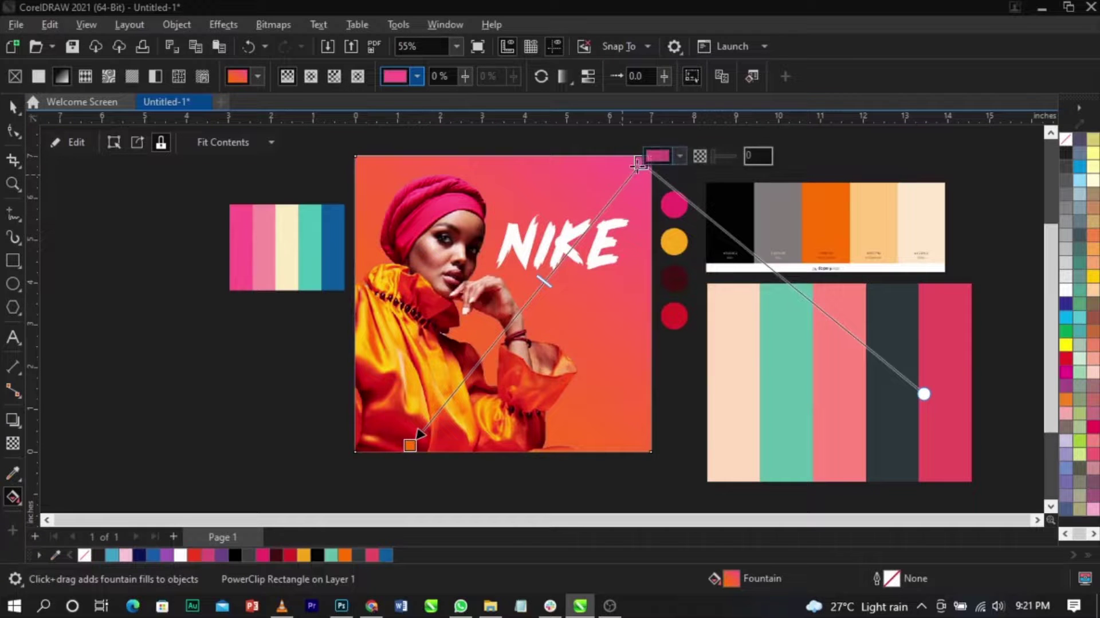
Adjust the gradient by moving its pink start inward onto the "Nike" text and its orange end to the background's lower edge
left_click_drag(638, 164, 569, 222)
left_click_drag(410, 446, 407, 490)
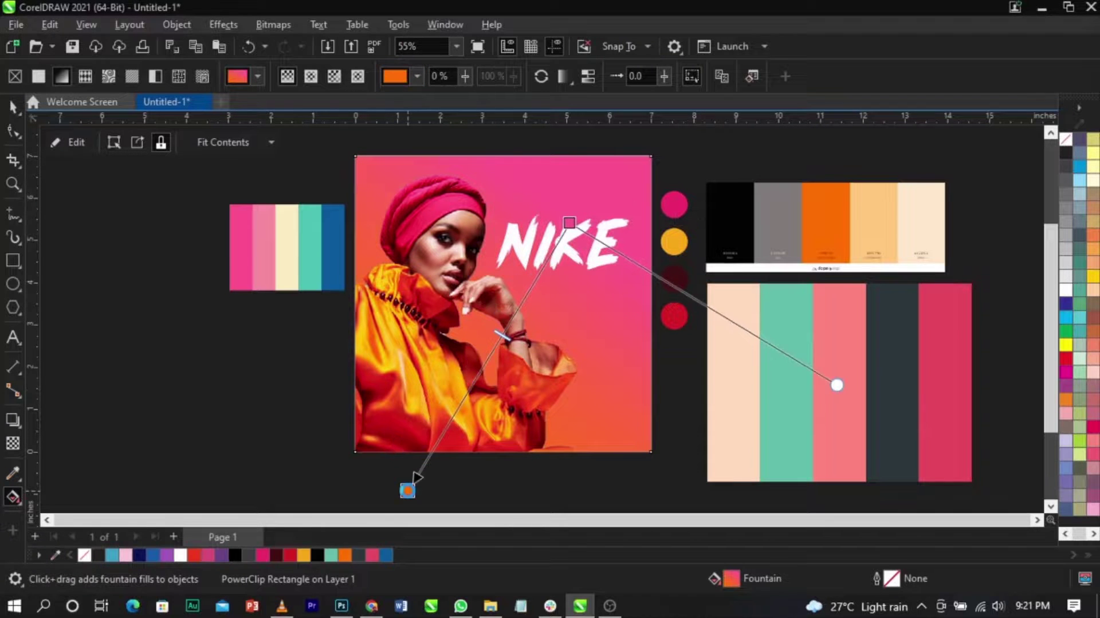
left_click_drag(569, 222, 539, 223)
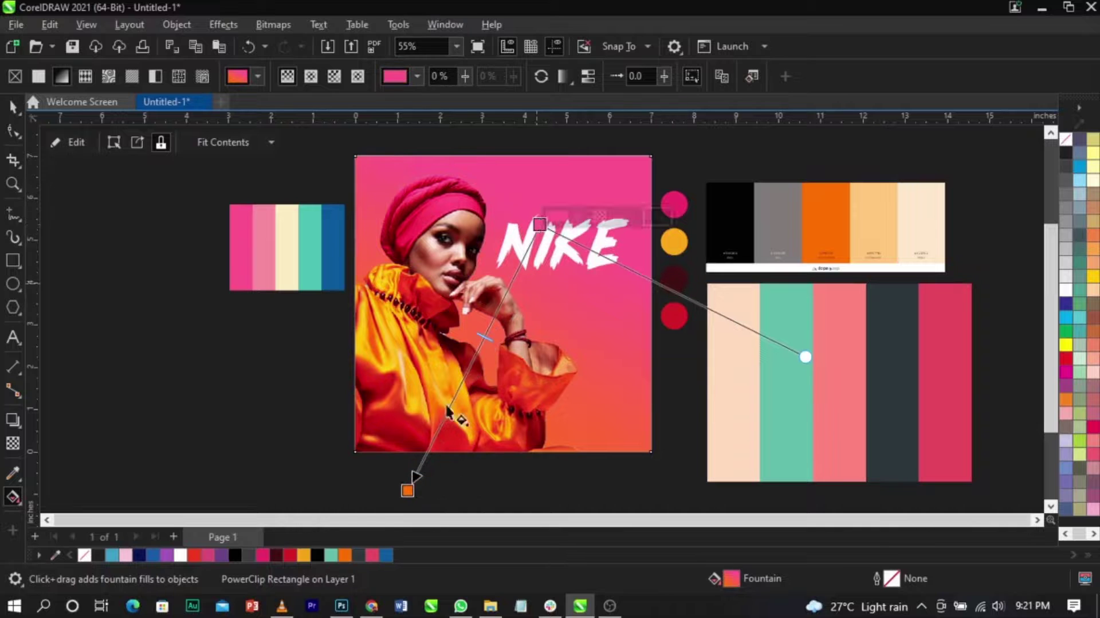
left_click(407, 490)
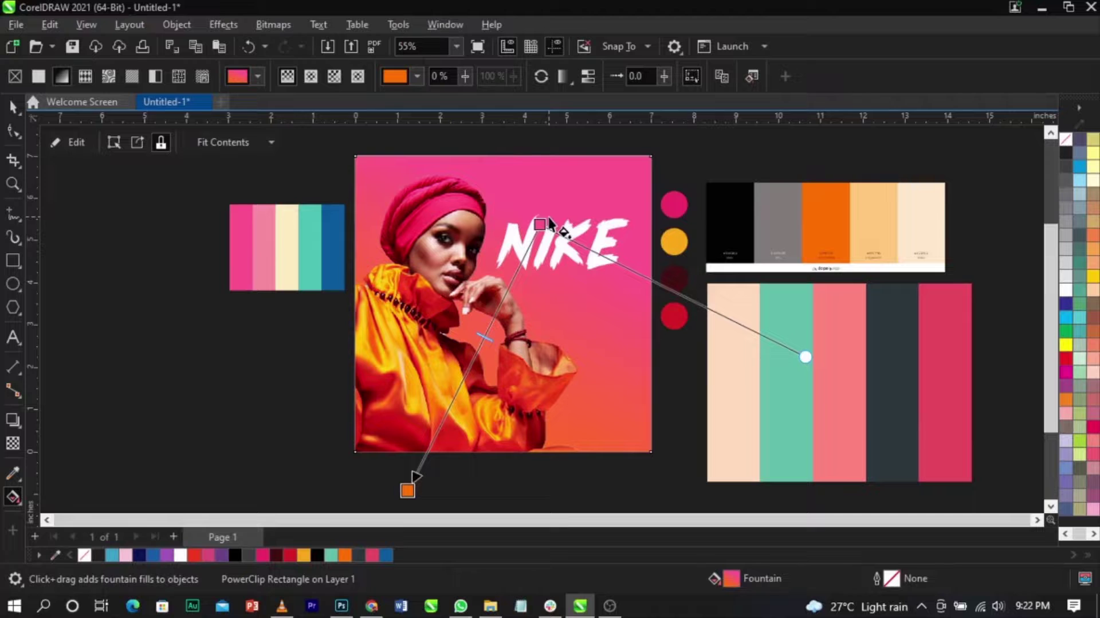
left_click_drag(407, 490, 409, 449)
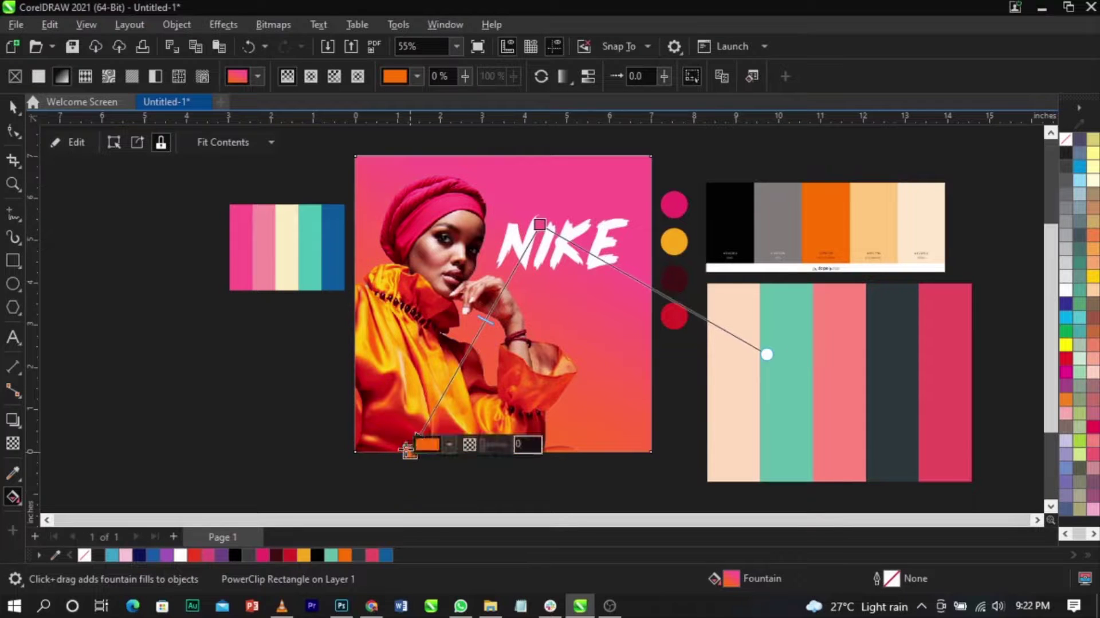
Change the gradient's orange end to the palette's teal #62BEAB and move the pink start back near the upper-right corner
left_click(449, 445)
left_click(568, 413)
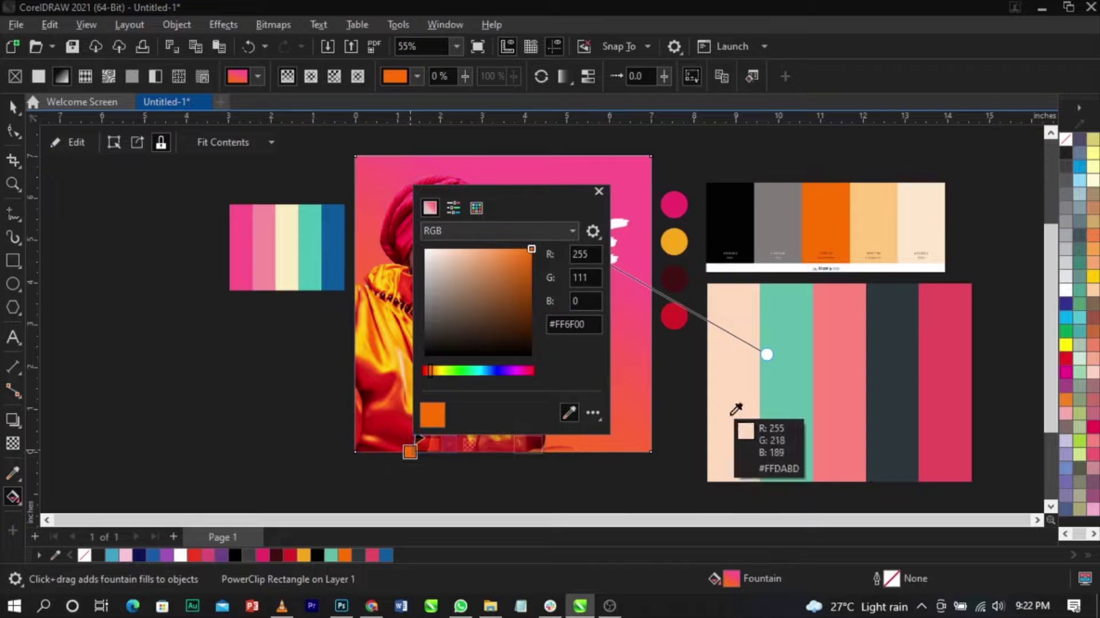
left_click(776, 409)
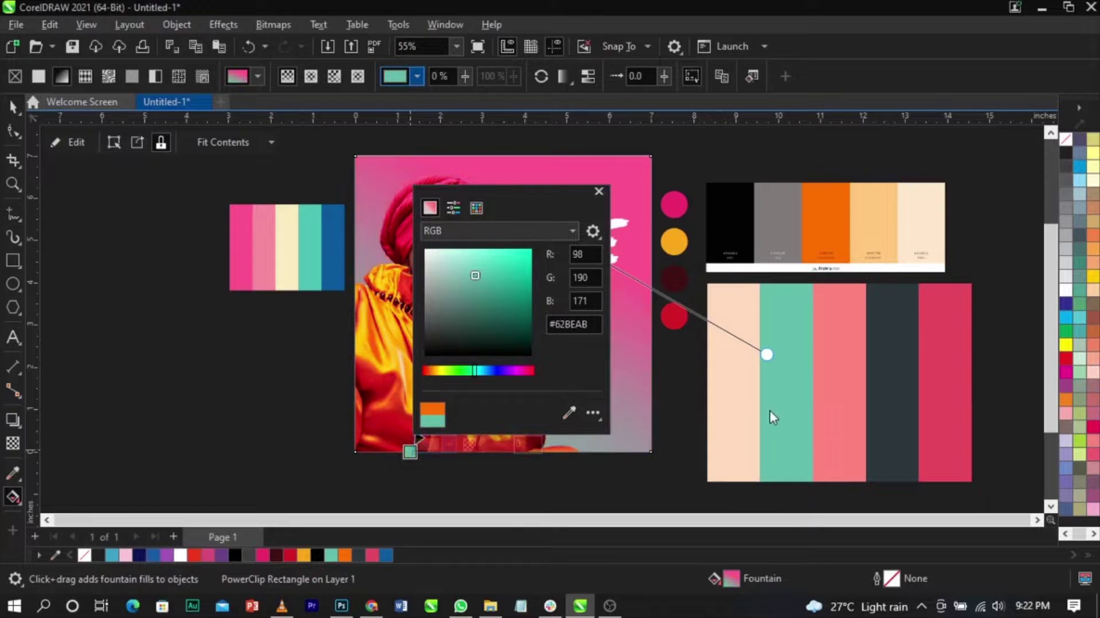
left_click_drag(540, 224, 628, 163)
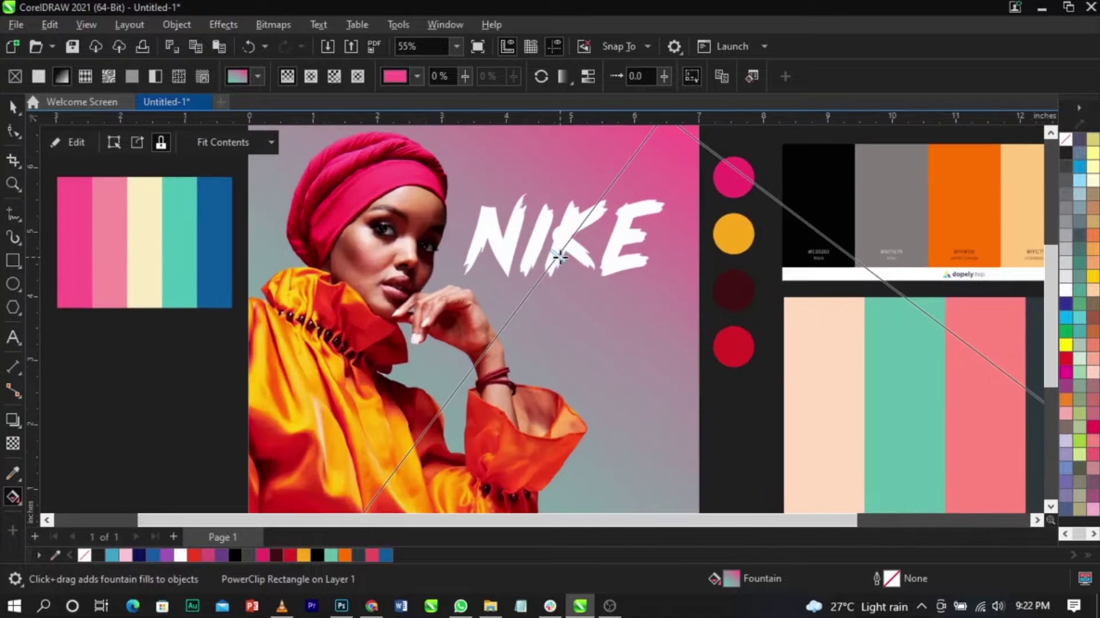
Delete the "Nike" text from the design
key("space")
left_click(564, 252)
key("Escape")
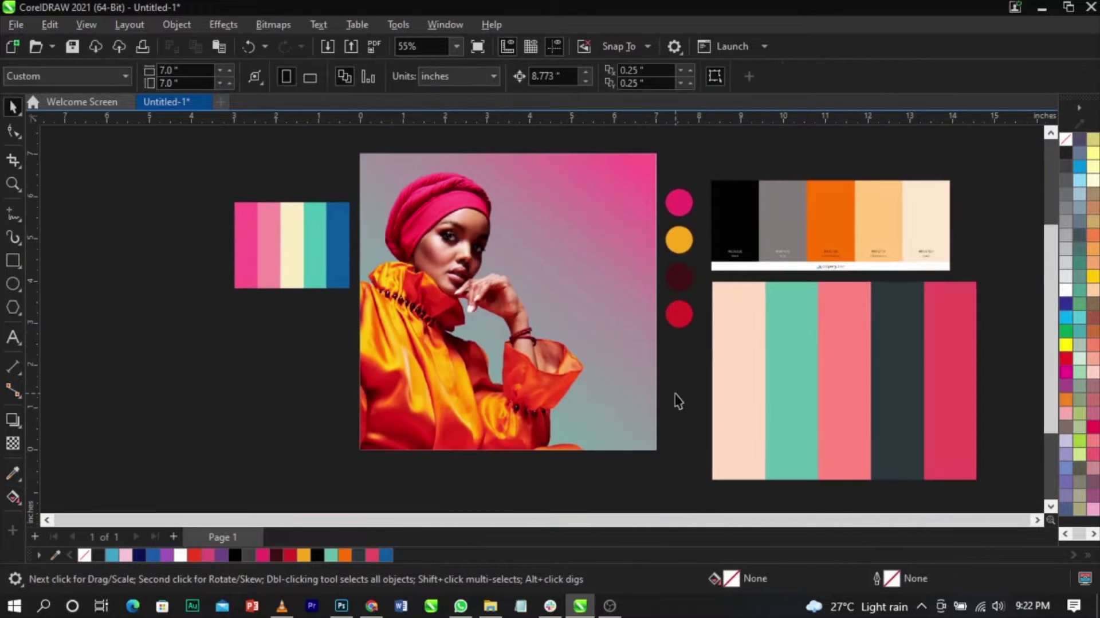
scroll(516, 241, "up", 1)
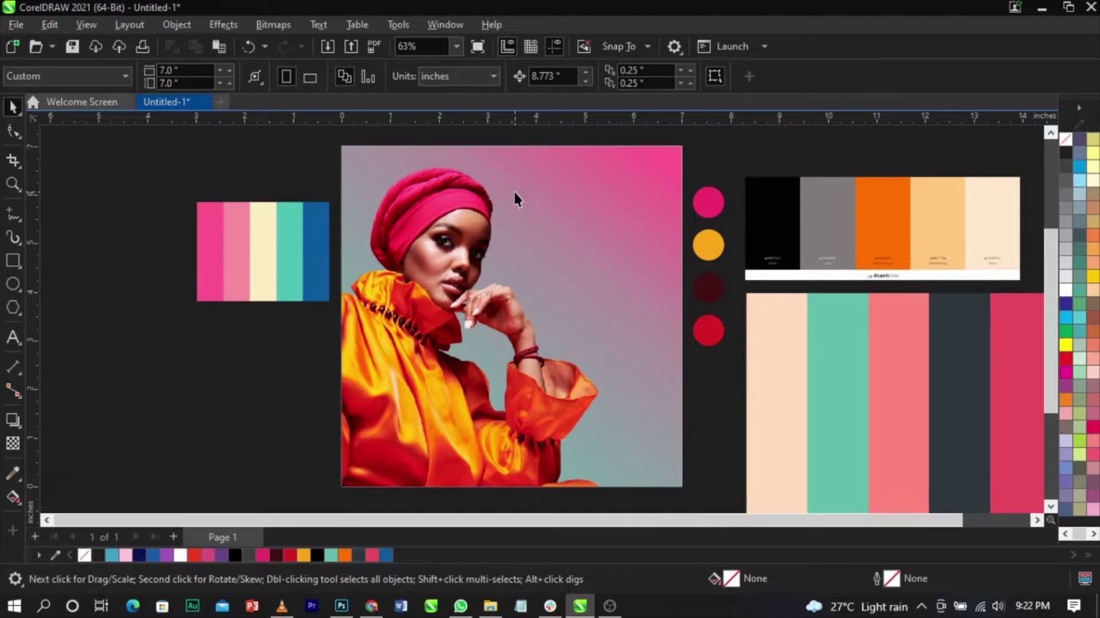
Sample the dark maroon from the circle beside the design and fill the background with it as a solid colour
left_click(709, 286)
key("Escape")
left_click(709, 291)
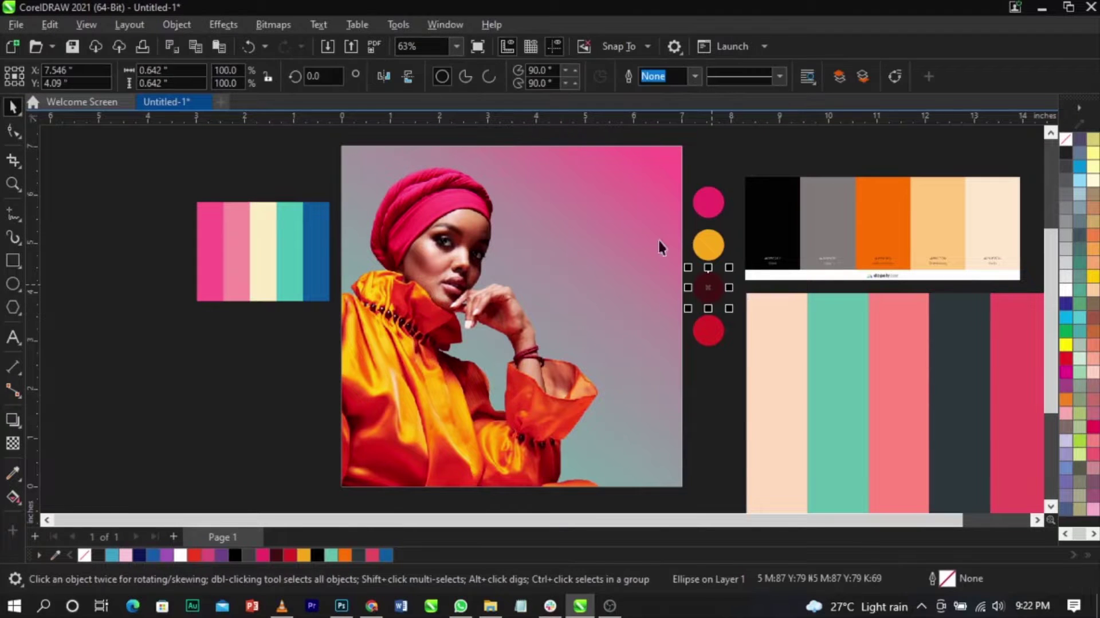
left_click(13, 473)
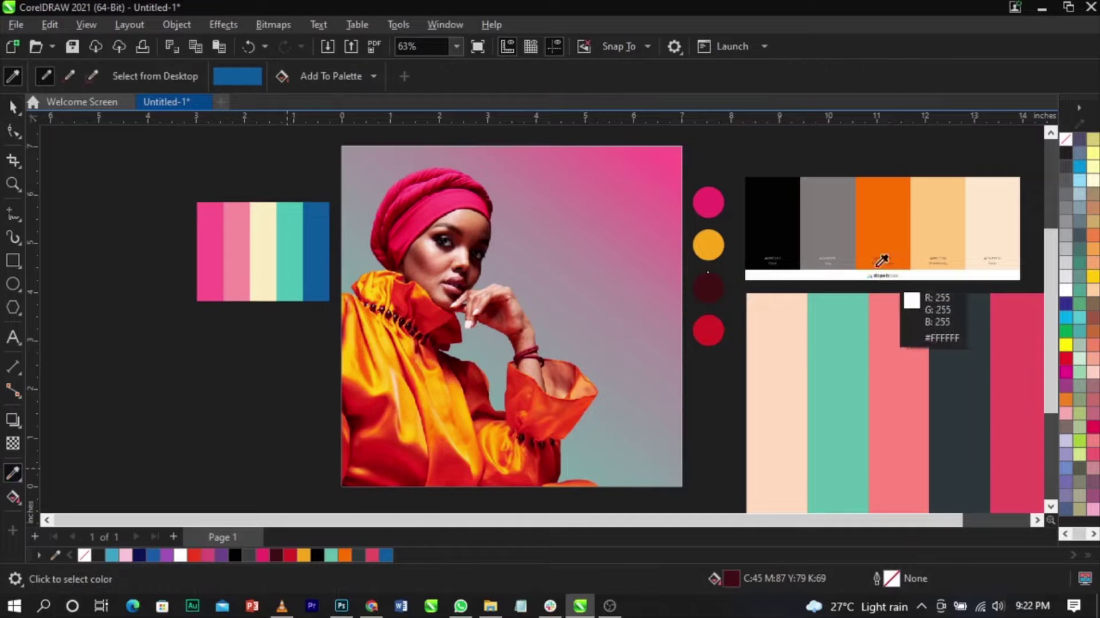
left_click(712, 285)
left_click(617, 265)
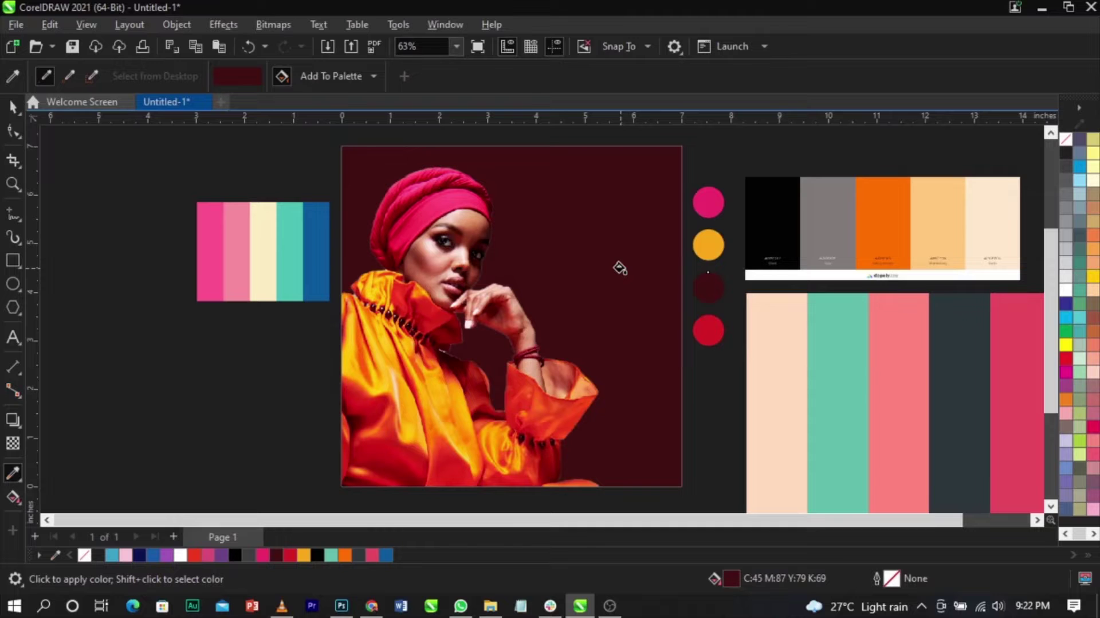
Fill the background with the solid red sampled from the lowest colour circle beside the design, and leave nothing selected
key("space")
key("space")
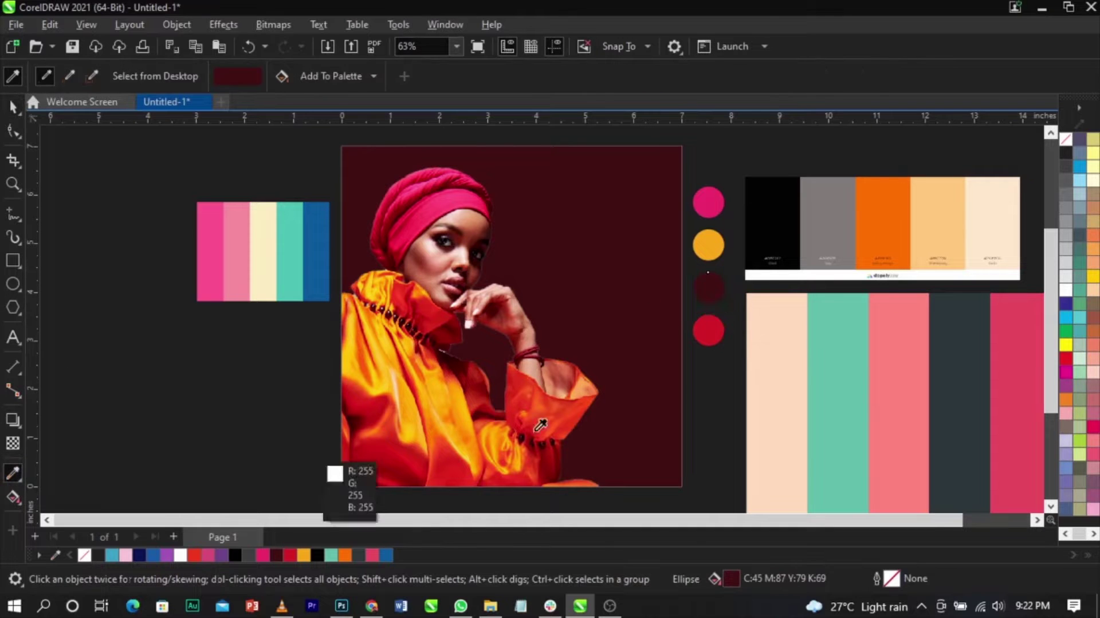
left_click(709, 328)
left_click(656, 295)
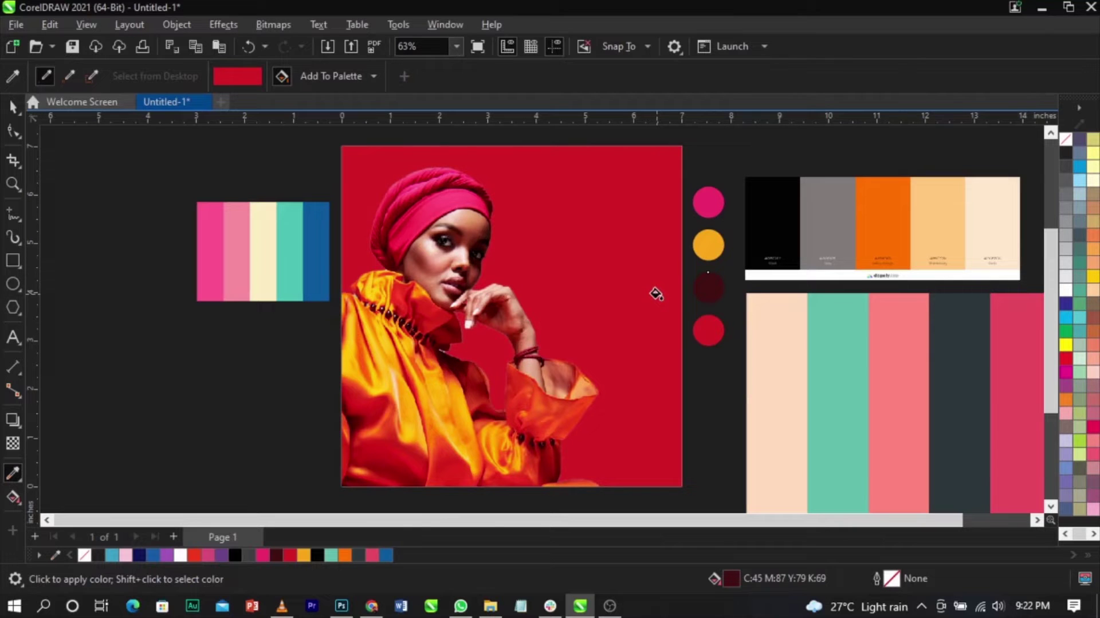
key("space")
left_click(235, 349)
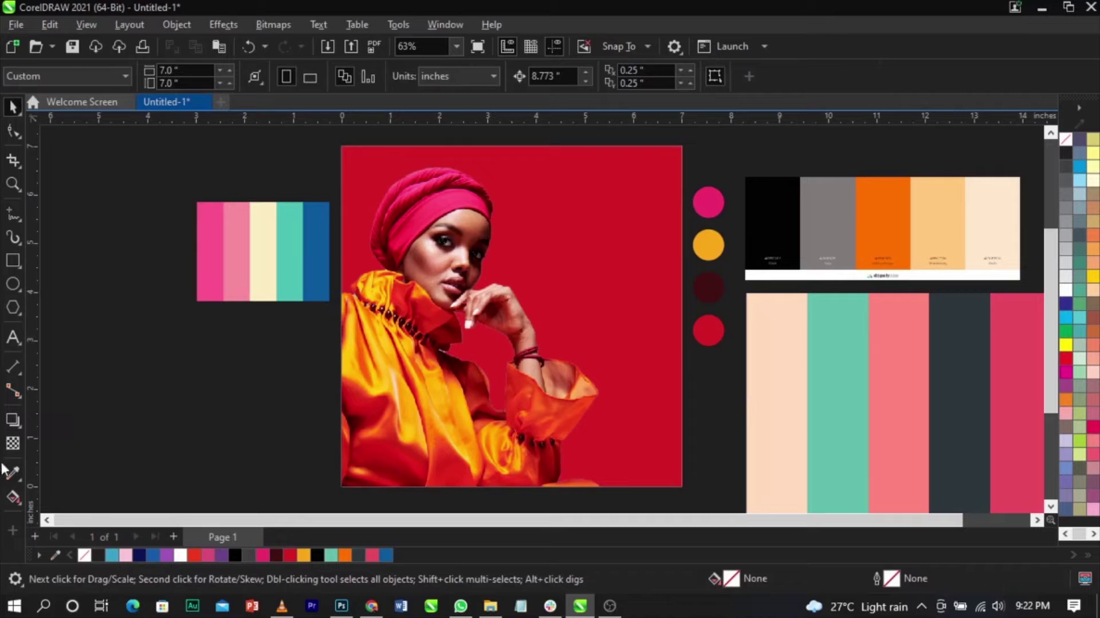
Fill the background with the solid teal sampled from the pink, cream and blue palette
left_click(11, 472)
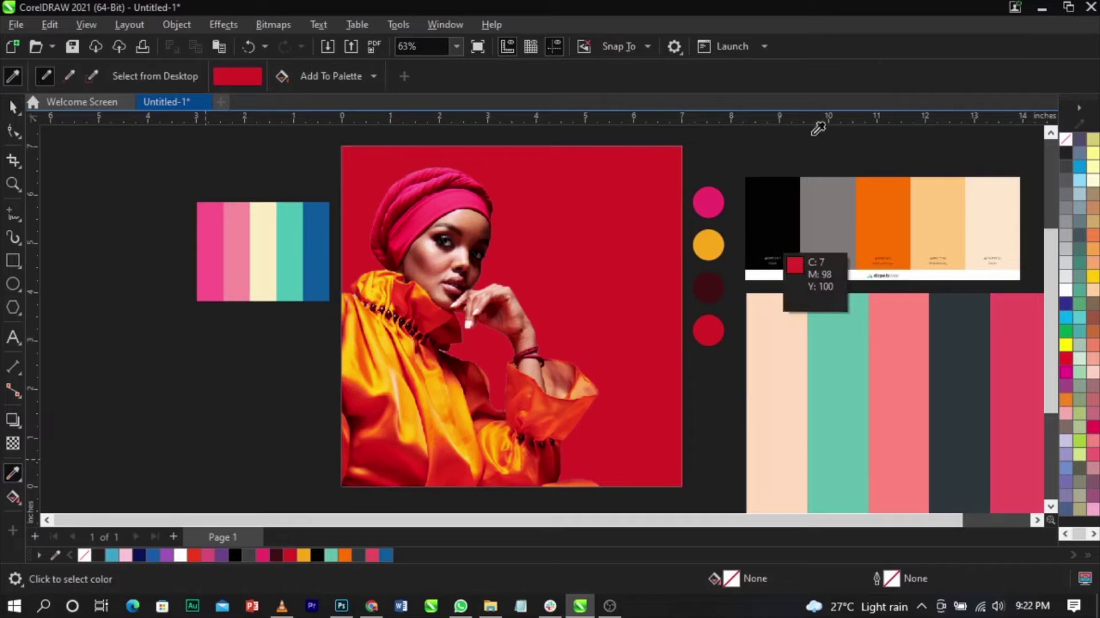
left_click(286, 247)
left_click(614, 242)
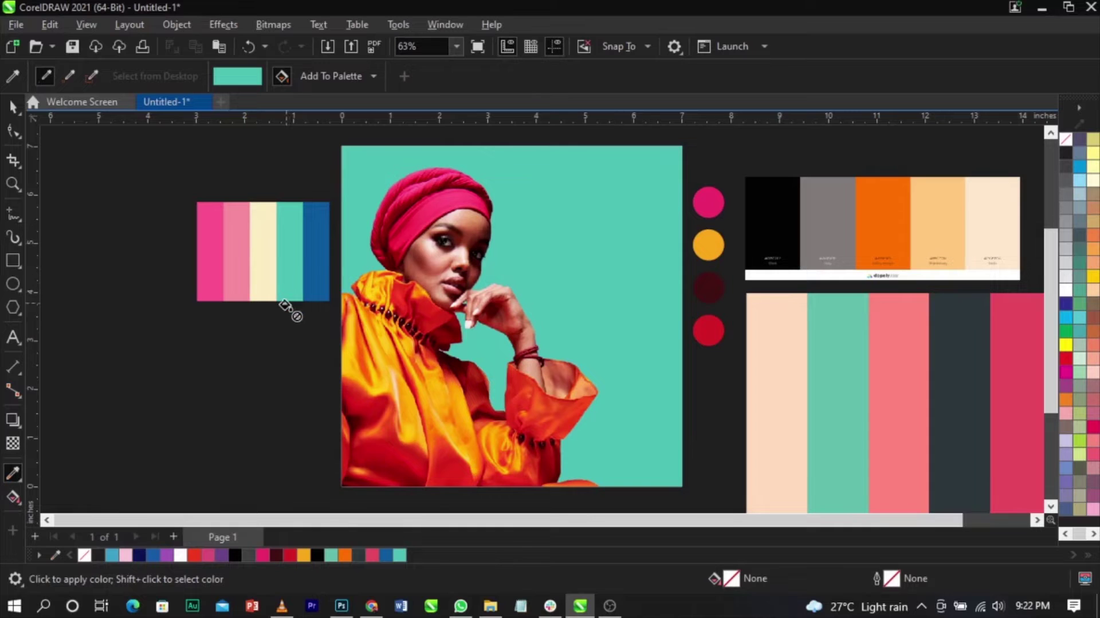
key("space")
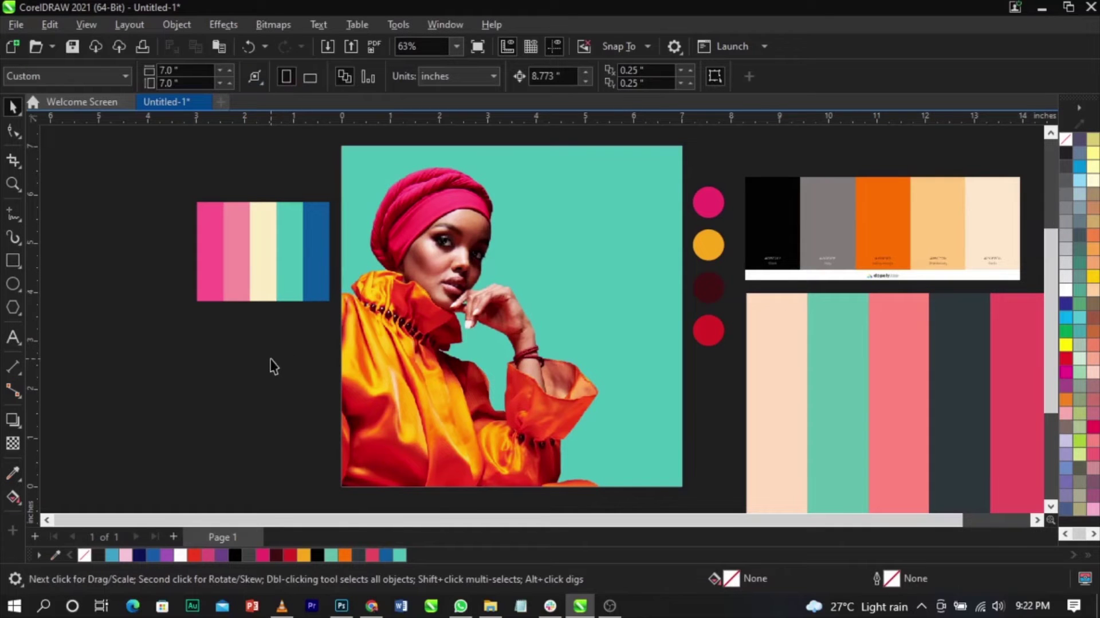